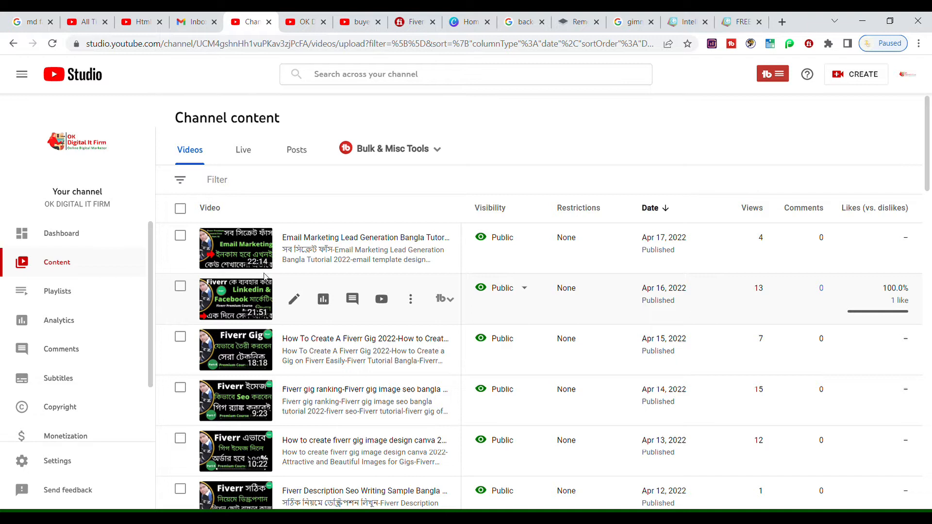
Switch to the Gmail inbox and start a new blank message
left_click(193, 26)
left_click(51, 118)
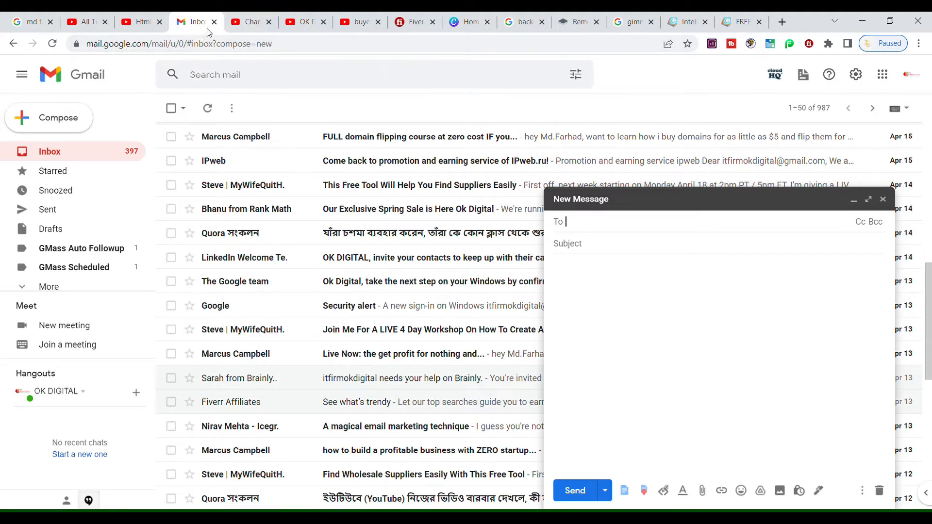
Look over the Canva home page, then switch to the Gimmio site
left_click(467, 22)
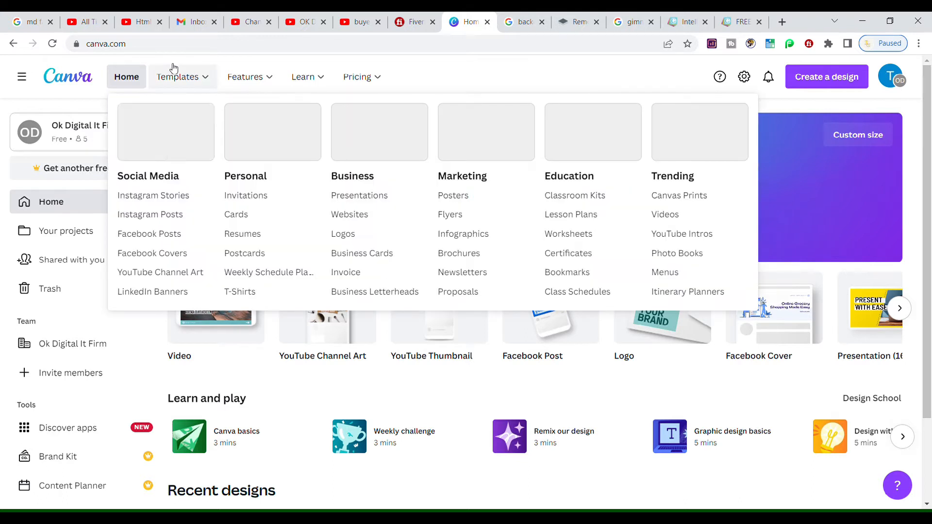
mouse_move(284, 60)
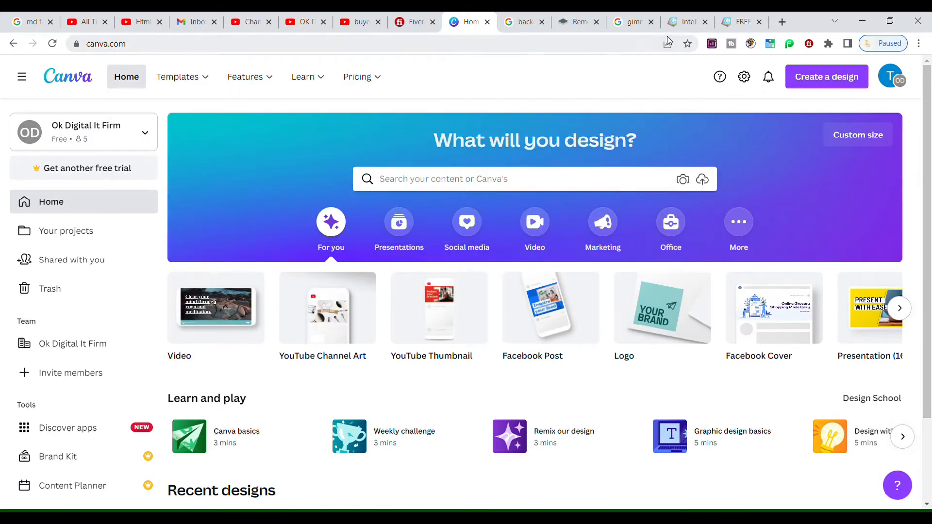
left_click(686, 23)
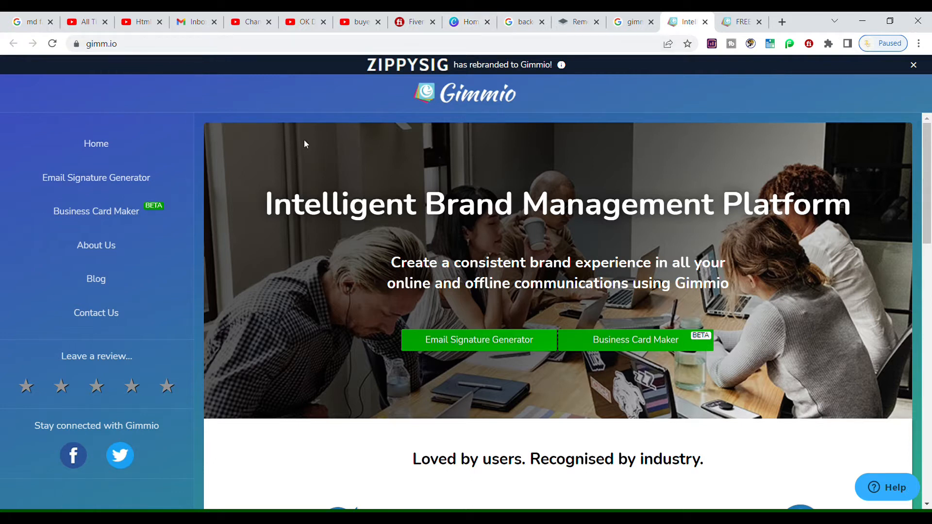
Return to the Gmail tab with the draft using Ctrl+4
key("ctrl+4")
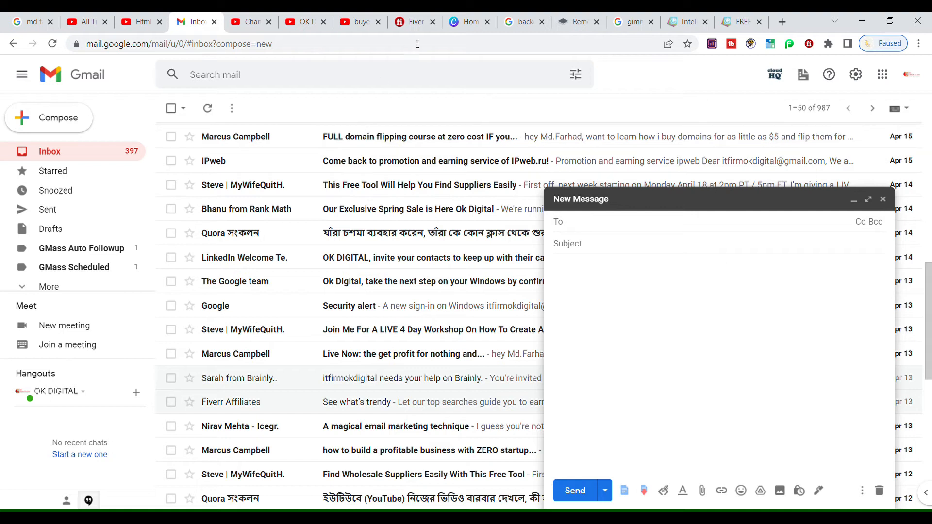
Stop briefly at Canva Home, then go to the 'background remover free' Google results
left_click(464, 23)
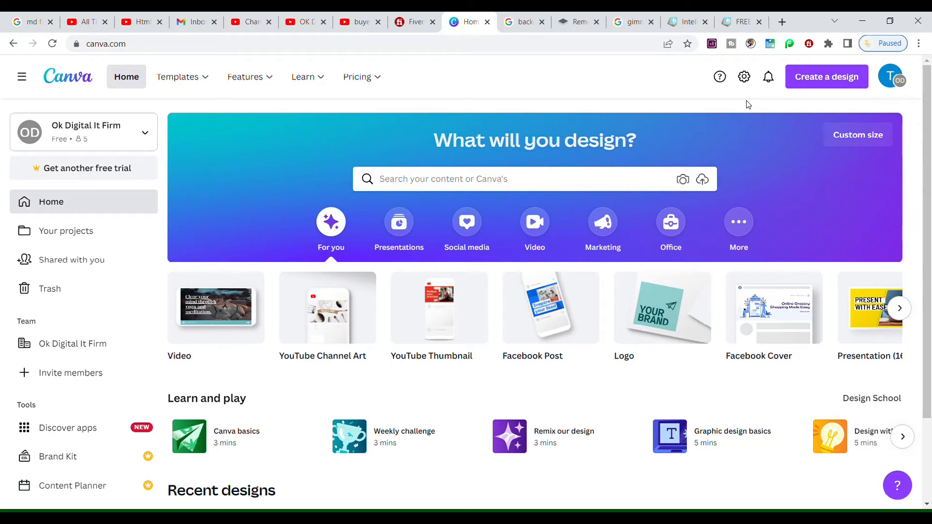
left_click(528, 26)
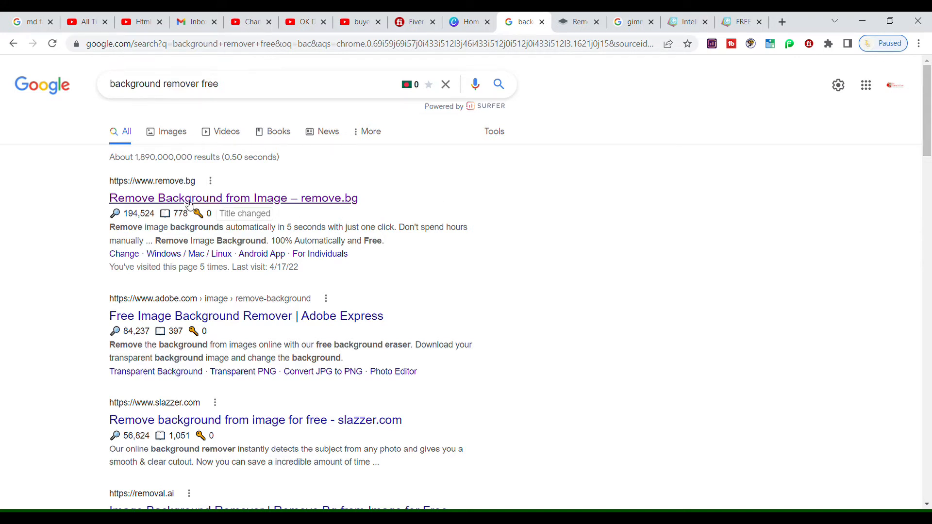
Upload the man's portrait to remove.bg to strip its background, then close the site
left_click(595, 29)
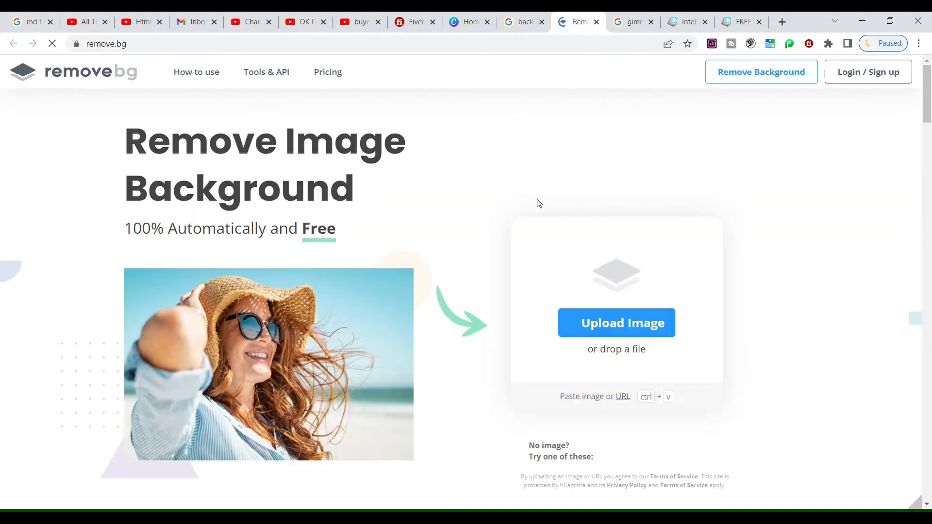
left_click(600, 330)
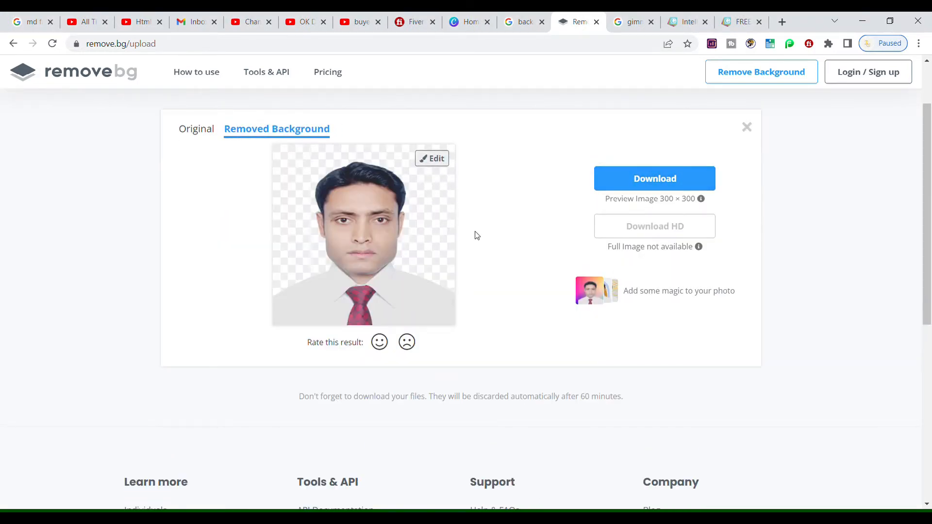
left_click(597, 22)
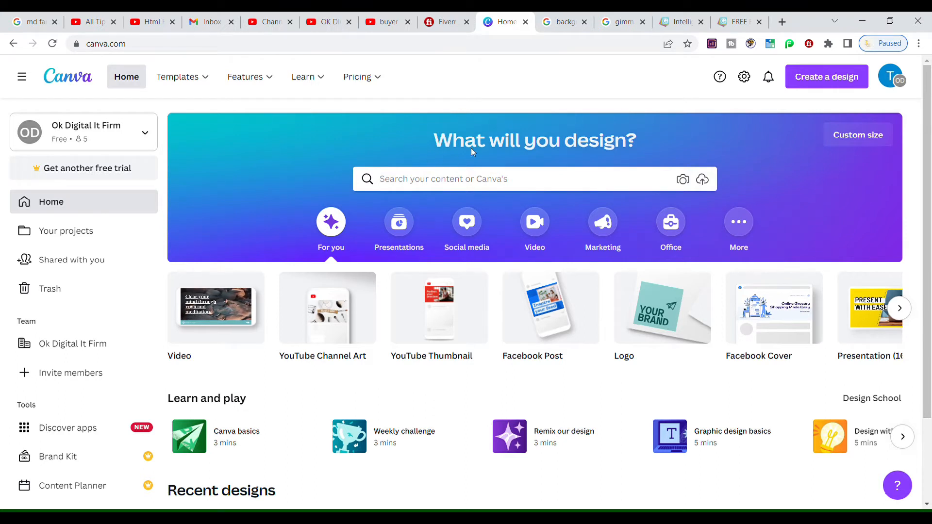
Search 'email signature' and create a 400 × 200 px Email Signature design
scroll(382, 131, "up", 5)
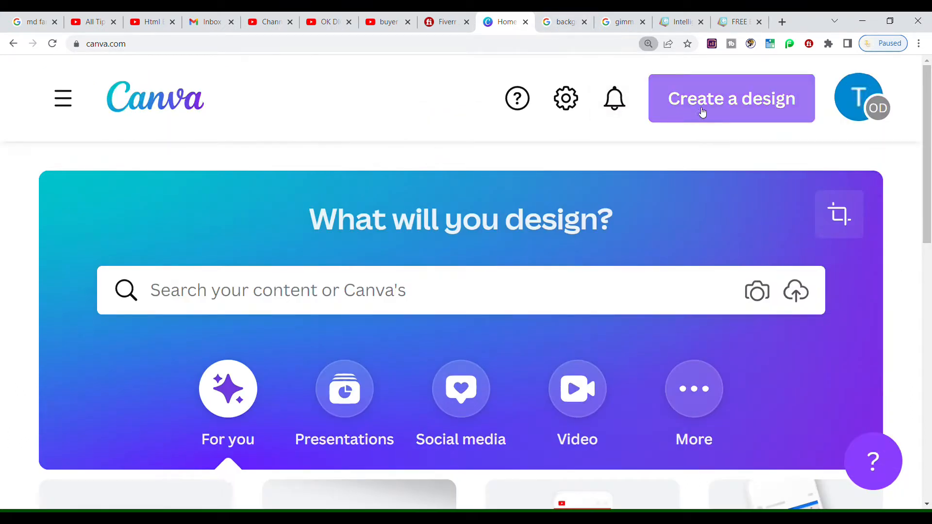
left_click(712, 116)
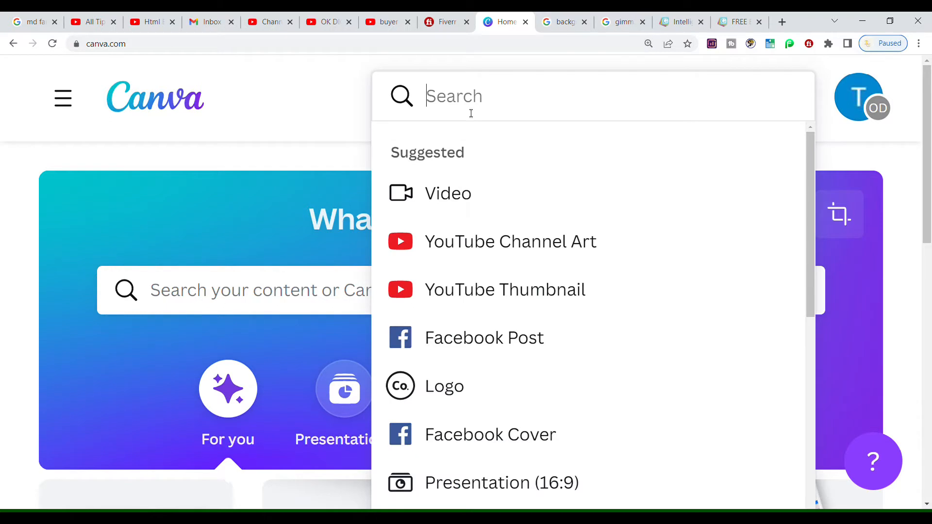
type("email sig")
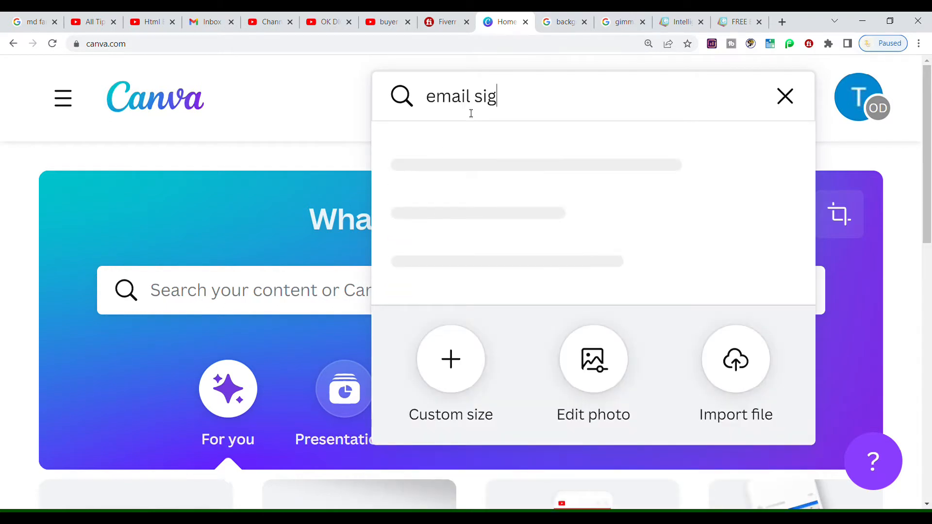
type("nature")
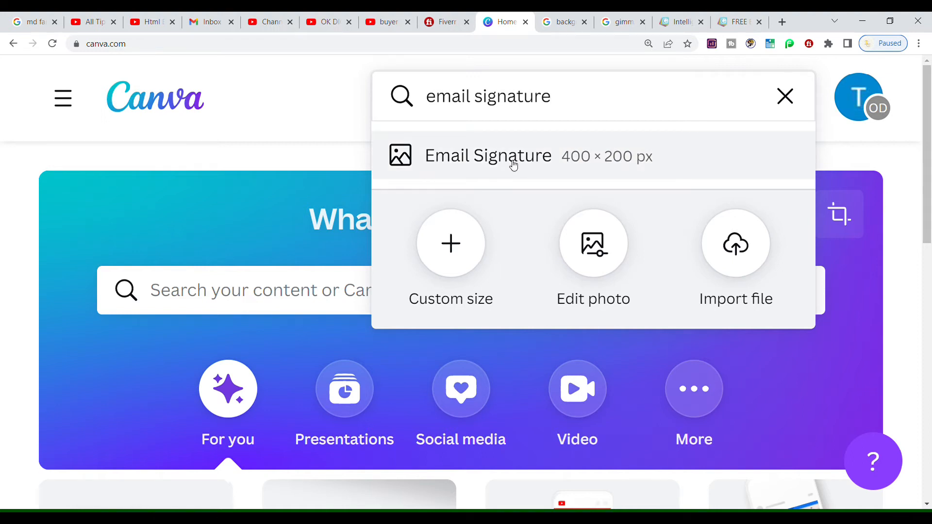
left_click(512, 164)
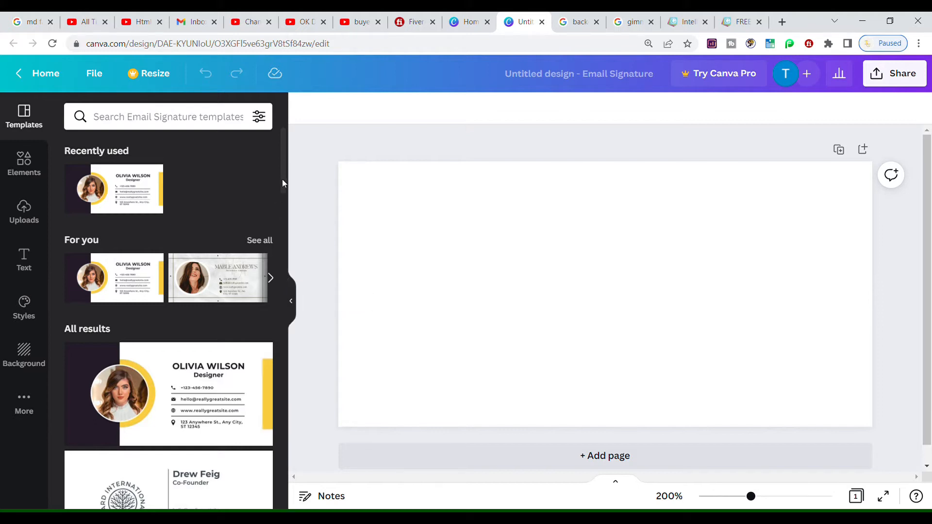
Browse the signature templates and apply the one with the circular portrait photo
left_click_drag(284, 183, 274, 238)
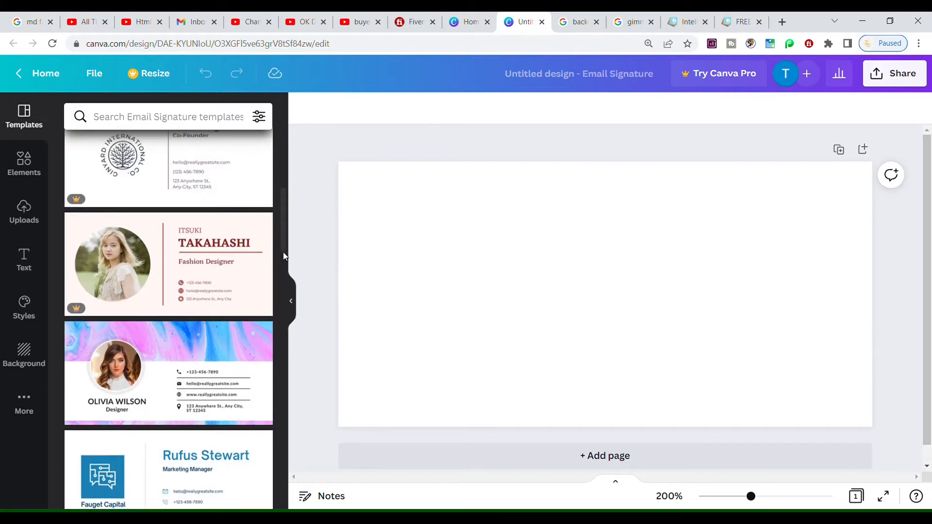
left_click_drag(283, 251, 284, 356)
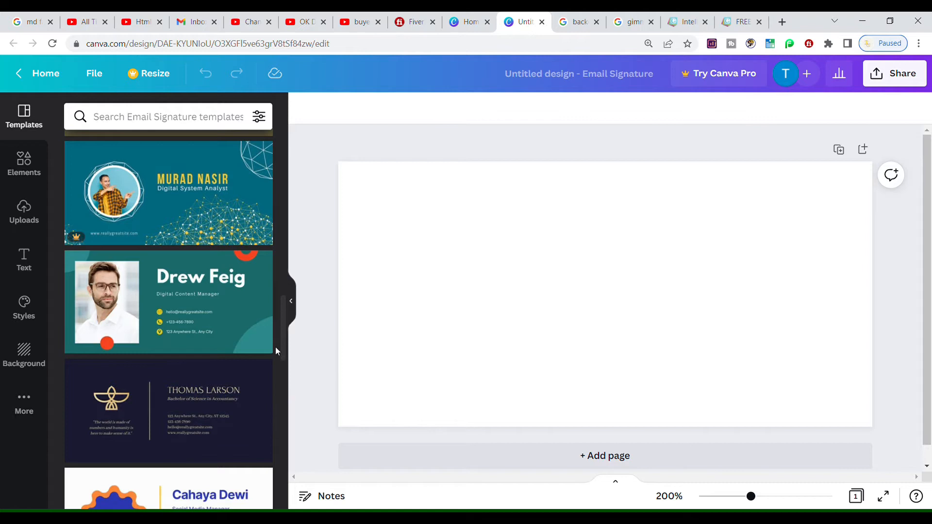
left_click_drag(280, 343, 282, 127)
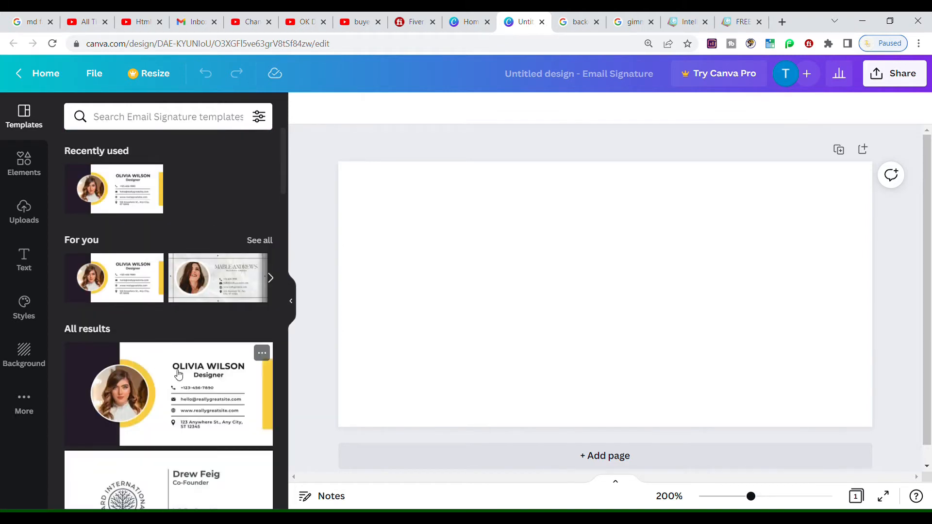
left_click(178, 374)
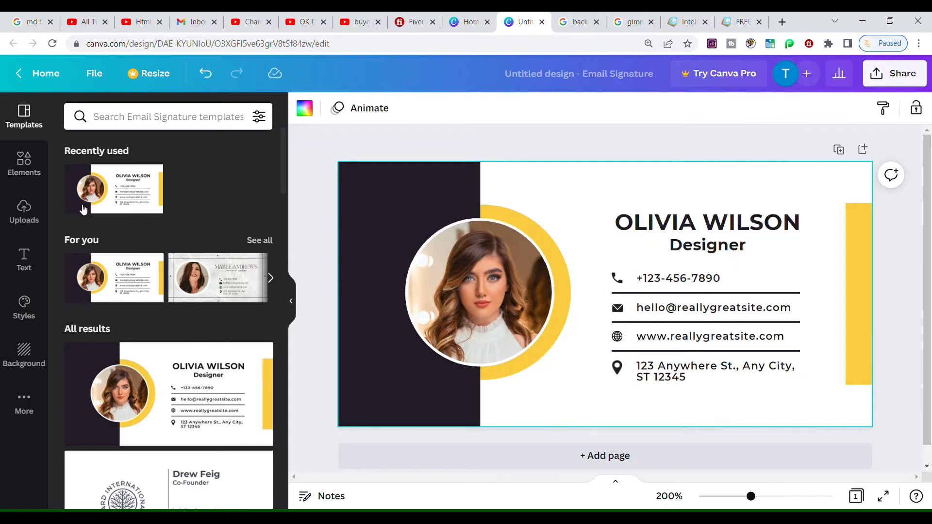
Add the man's photo from Uploads to the design
left_click(38, 212)
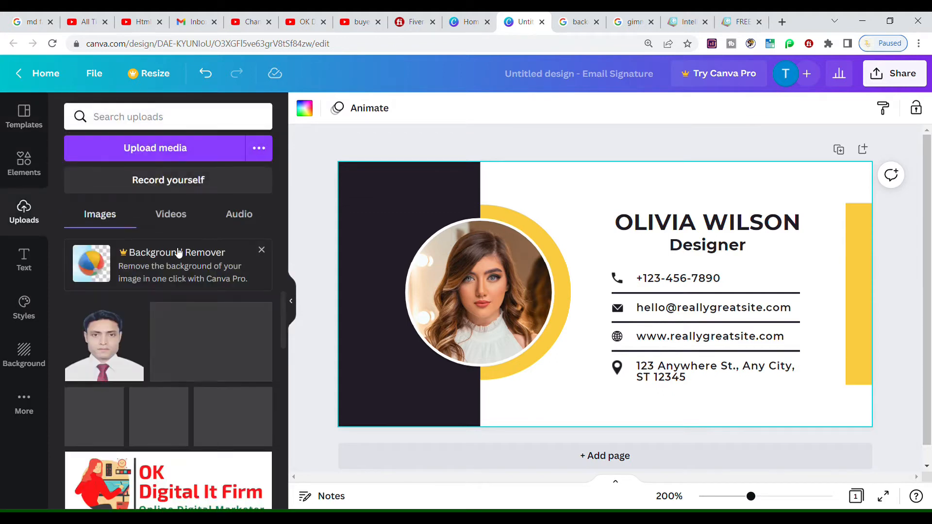
left_click(158, 153)
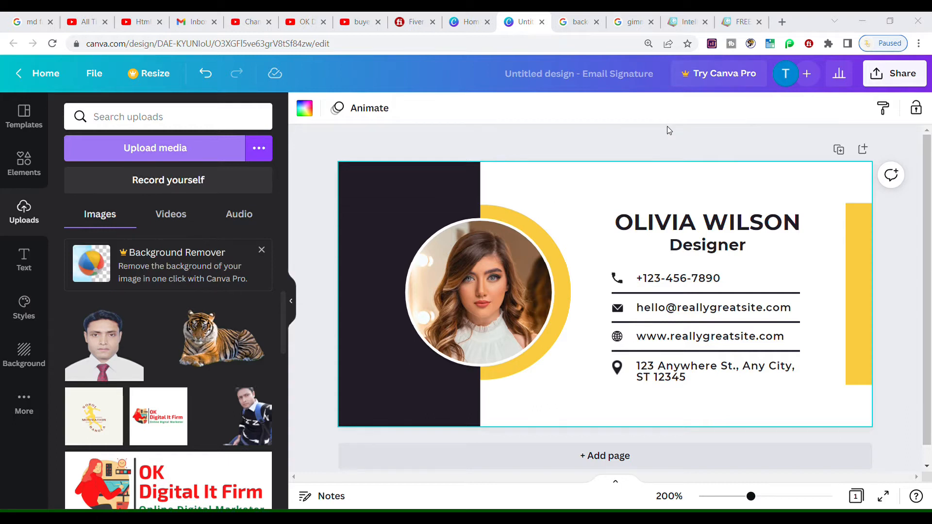
left_click(102, 345)
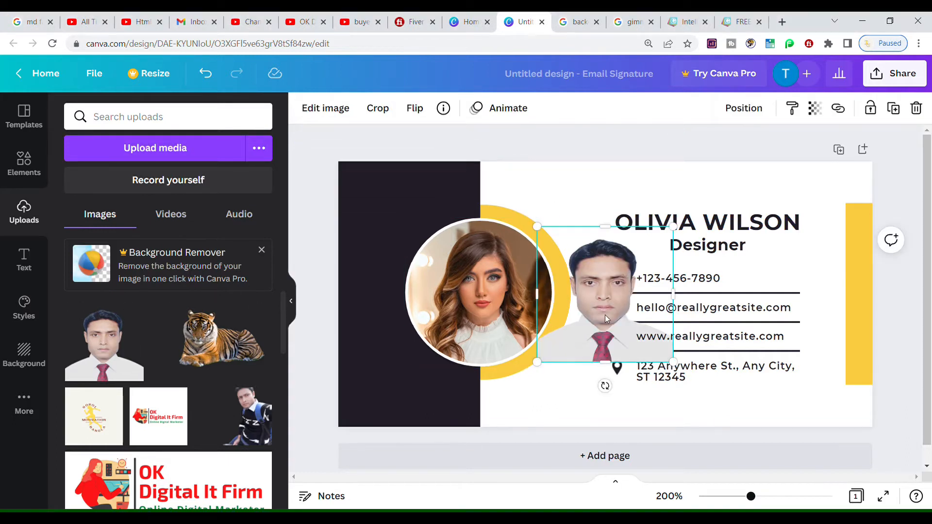
left_click_drag(605, 314, 577, 370)
Delete the woman's portrait and drop the man's photo into the circular frame
left_click(444, 269)
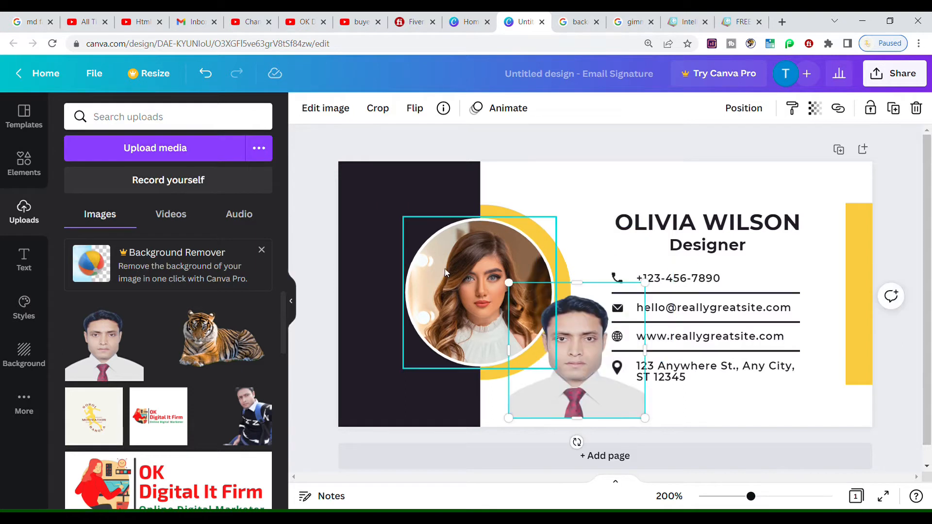
key("Delete")
left_click(593, 361)
left_click_drag(574, 358, 485, 308)
key("ctrl+z")
left_click(673, 225)
Replace the name heading with the man's full name, widen it to one line and shrink it
left_click(673, 226)
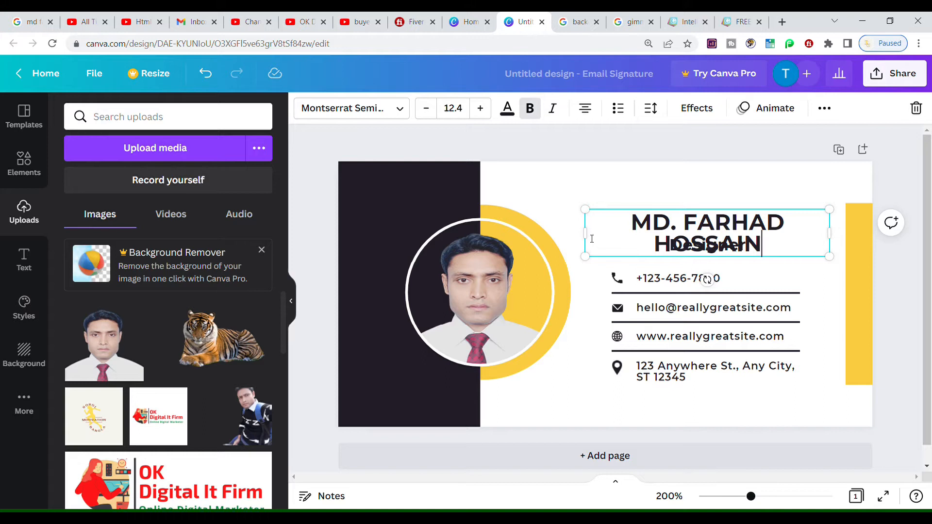
left_click_drag(591, 241, 564, 244)
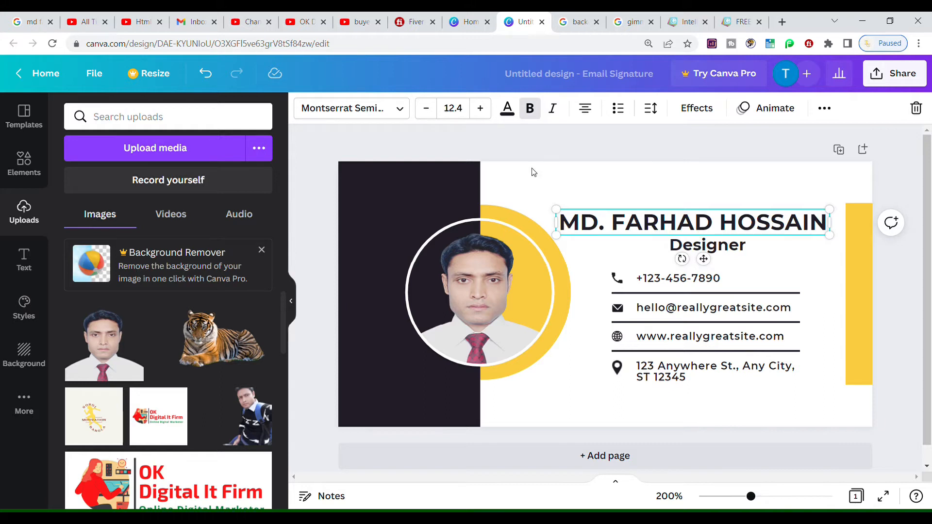
left_click(426, 108)
left_click(426, 107)
left_click(425, 107)
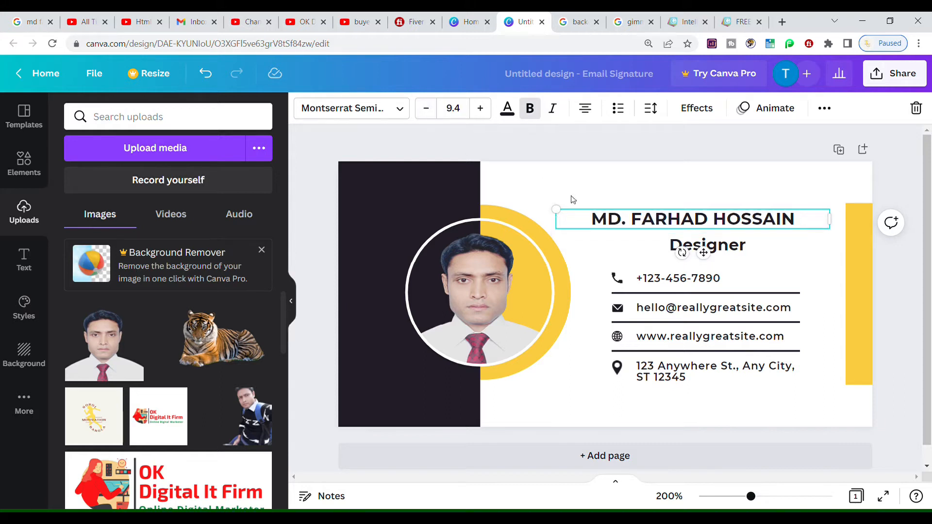
left_click(549, 419)
Nudge the name slightly right and start replacing Designer with WORDPRESS AFFILIATE WEB DEVELOPER
left_click_drag(659, 224, 679, 228)
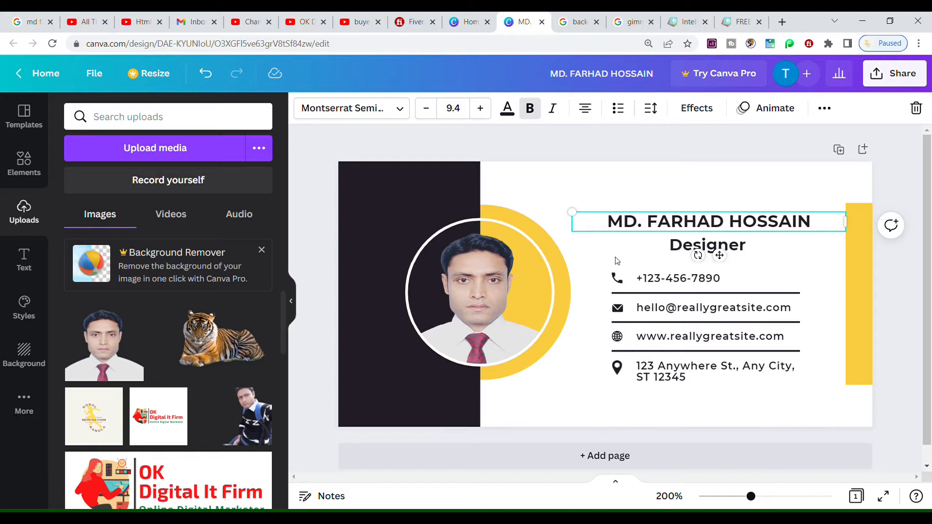
left_click_drag(625, 227, 628, 227)
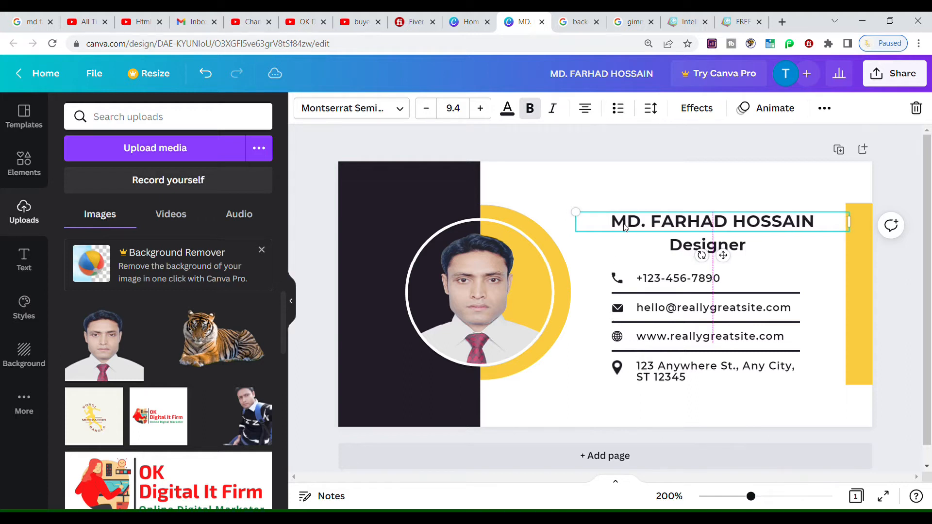
left_click(744, 248)
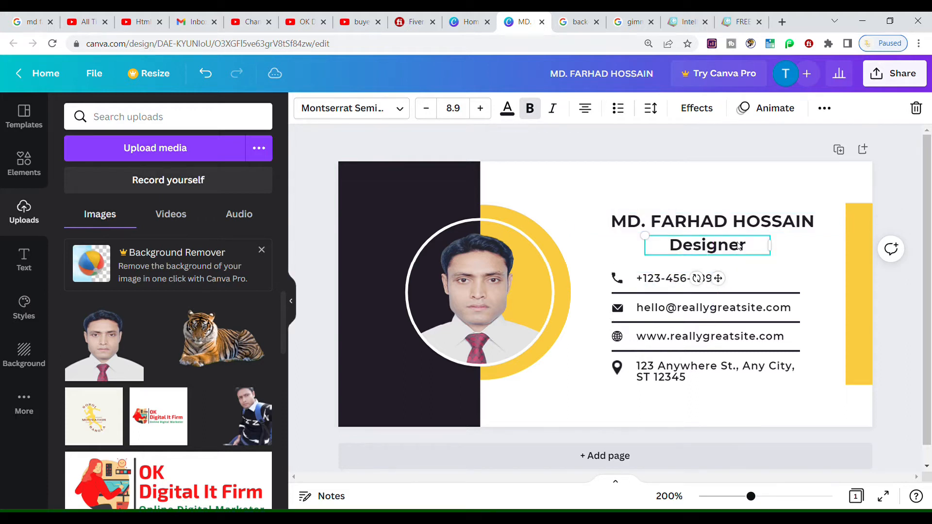
double_click(743, 246)
type("W")
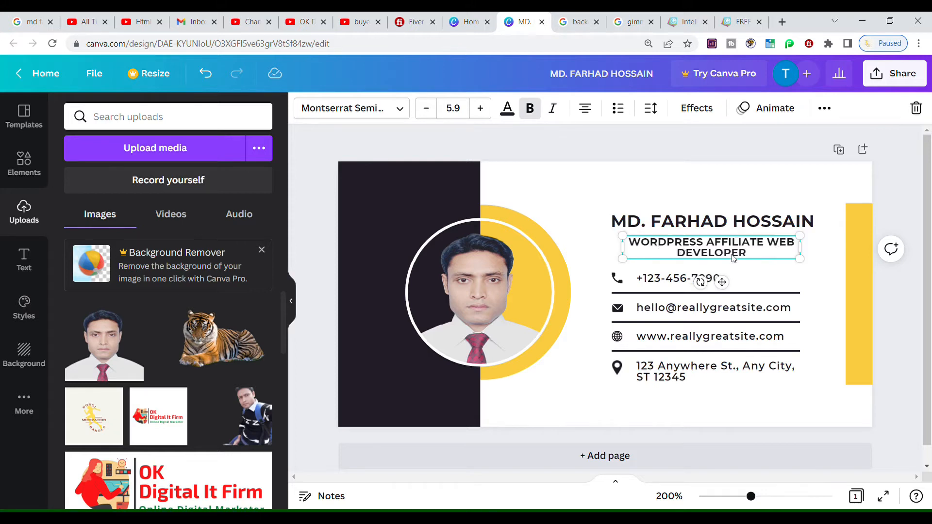
Paste the real phone number over the placeholder phone line
left_click(679, 281)
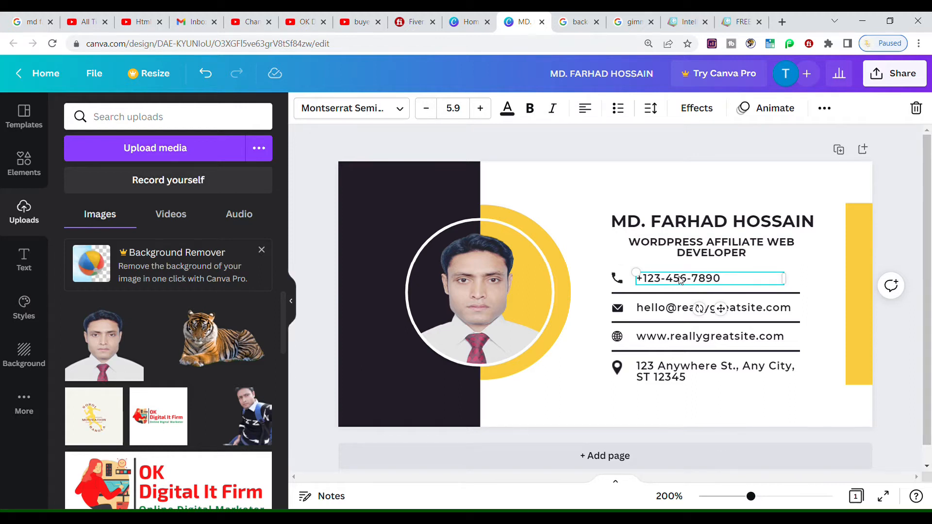
double_click(682, 283)
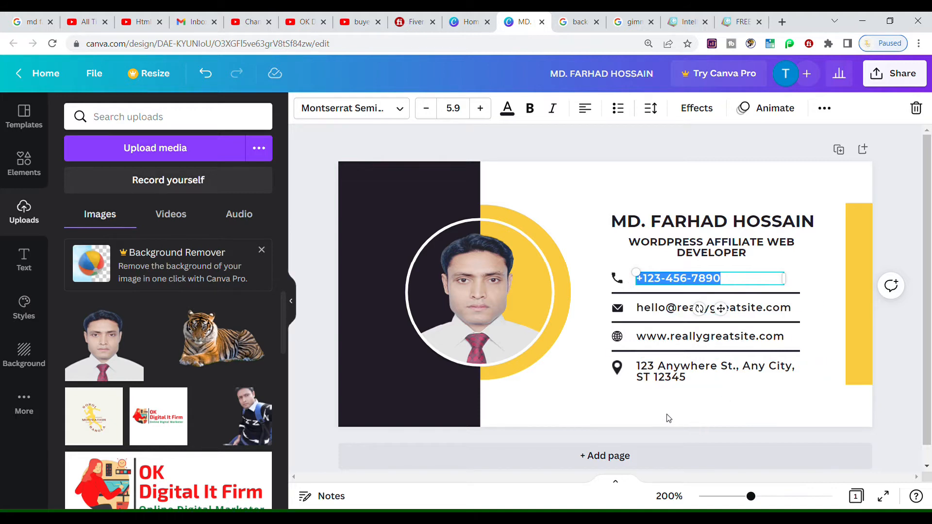
left_click(669, 419)
double_click(700, 281)
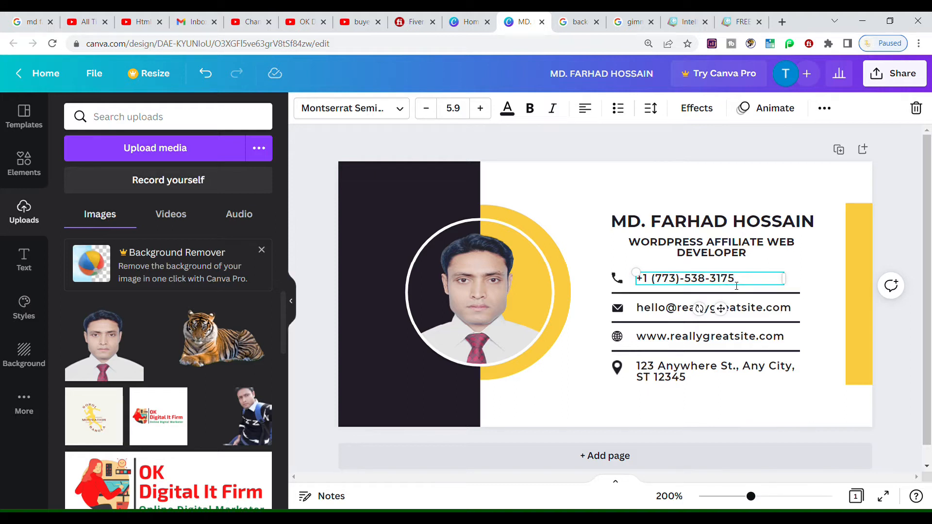
Type the company e-mail address and paste the website address over the placeholders
left_click(709, 313)
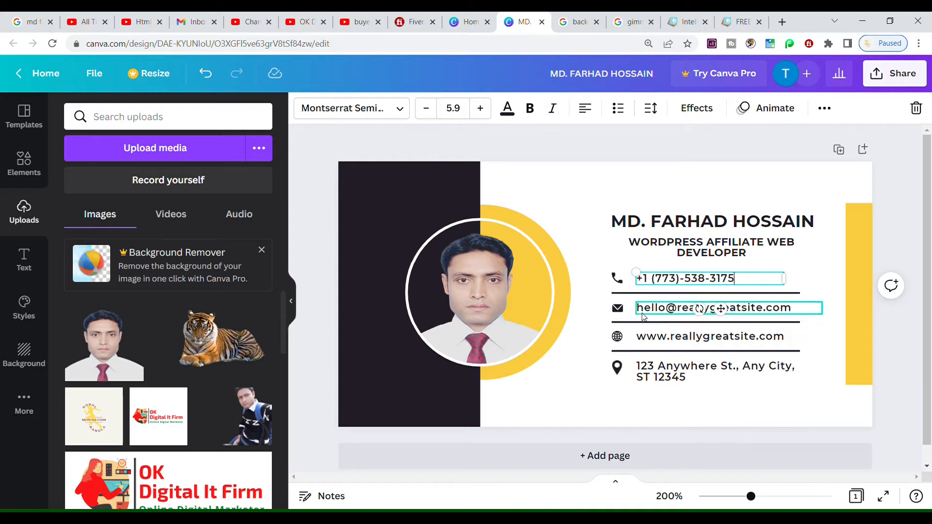
left_click(647, 314)
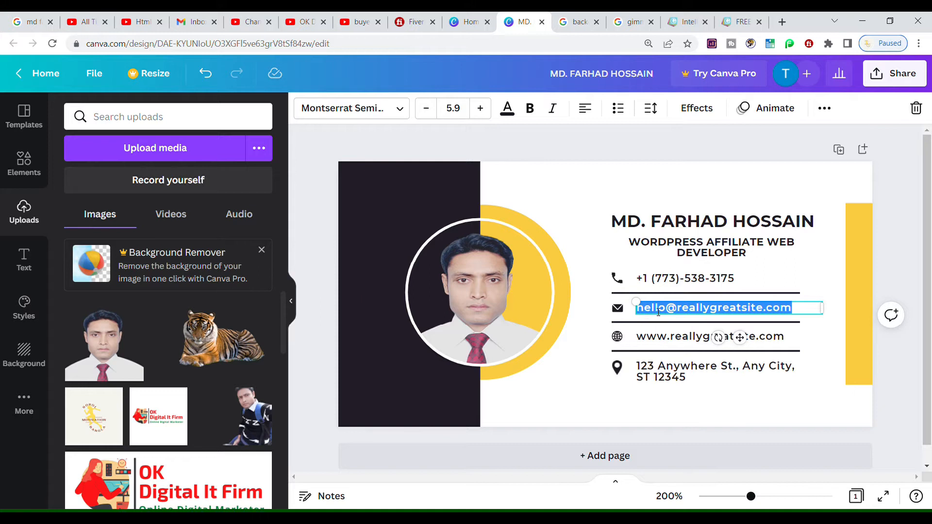
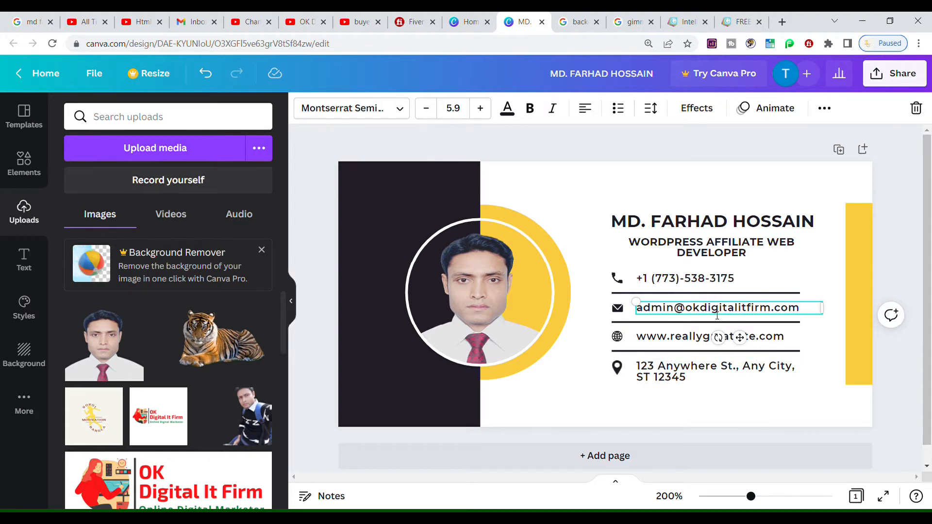
left_click(666, 340)
left_click(666, 340)
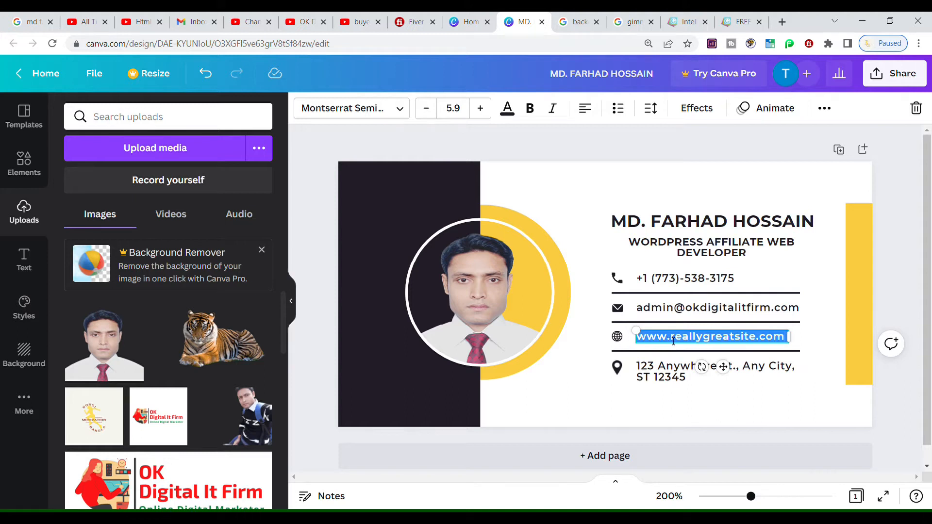
type("www.okdigitalitfirm.com")
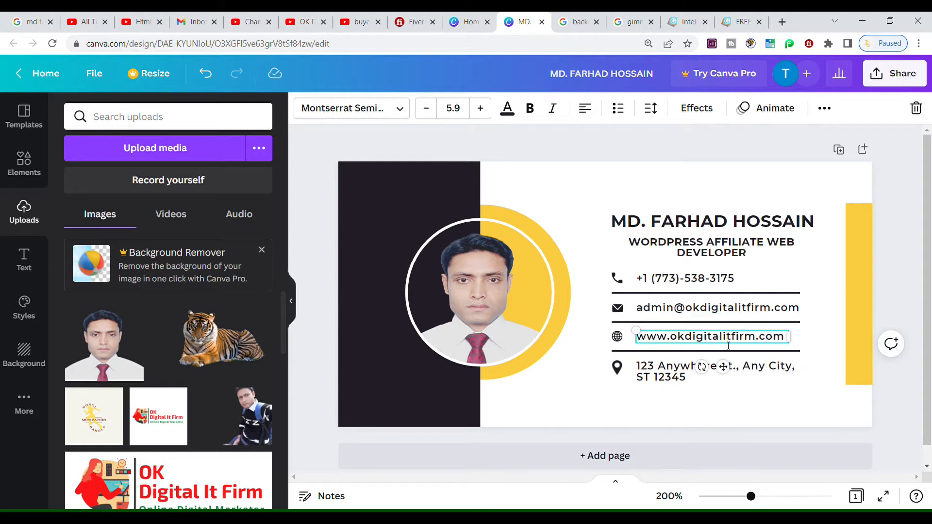
Paste the real postal address, then check the yellow bar's colours without changing them
left_click(666, 368)
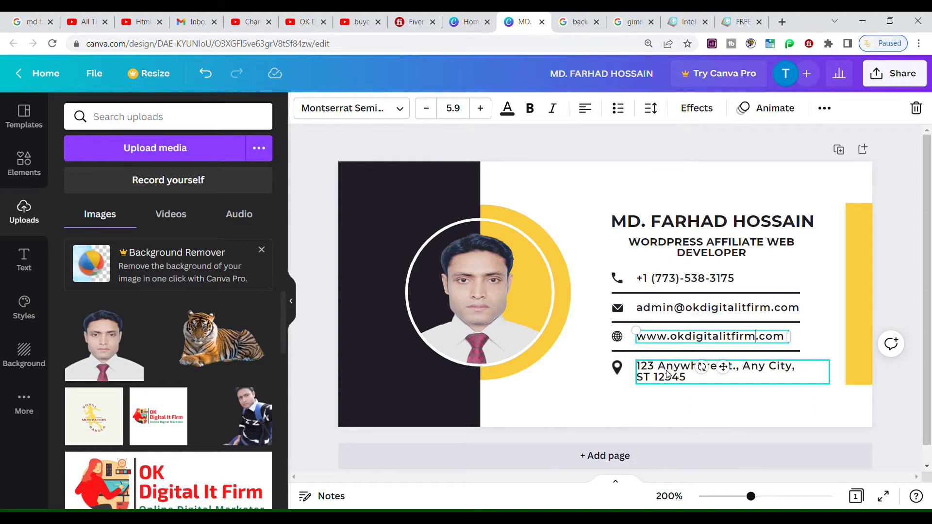
left_click(655, 375)
left_click(864, 270)
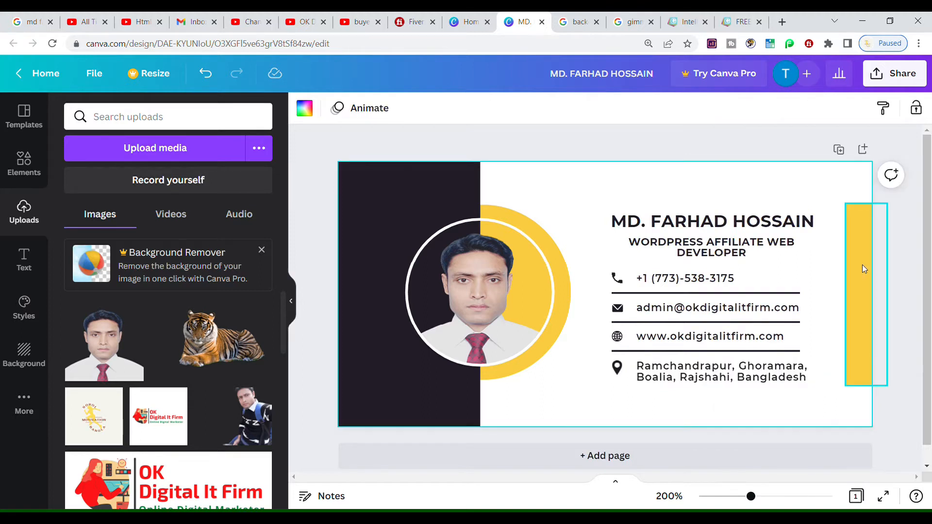
left_click(305, 108)
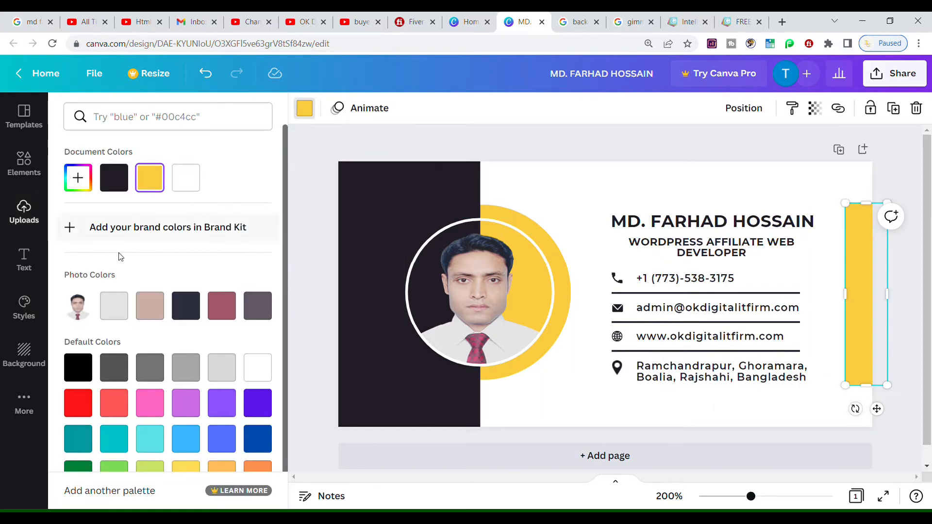
left_click(587, 410)
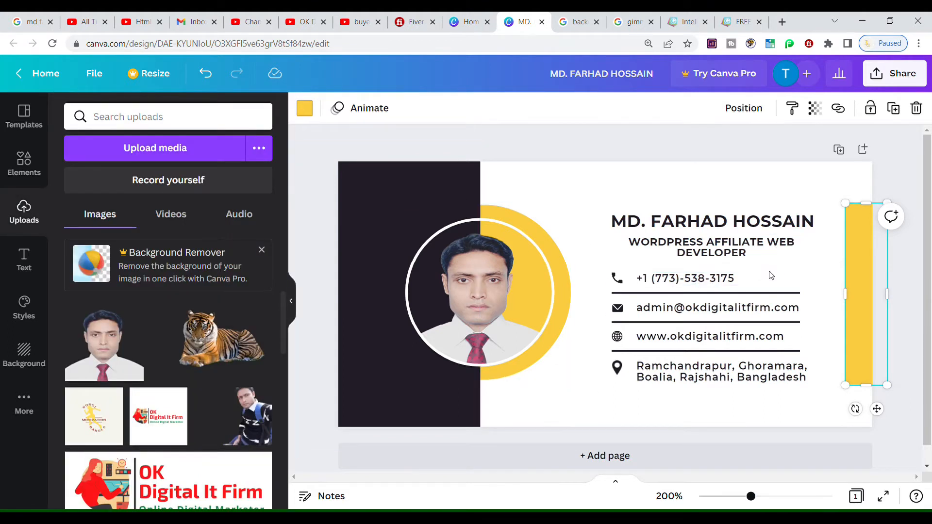
left_click(506, 213)
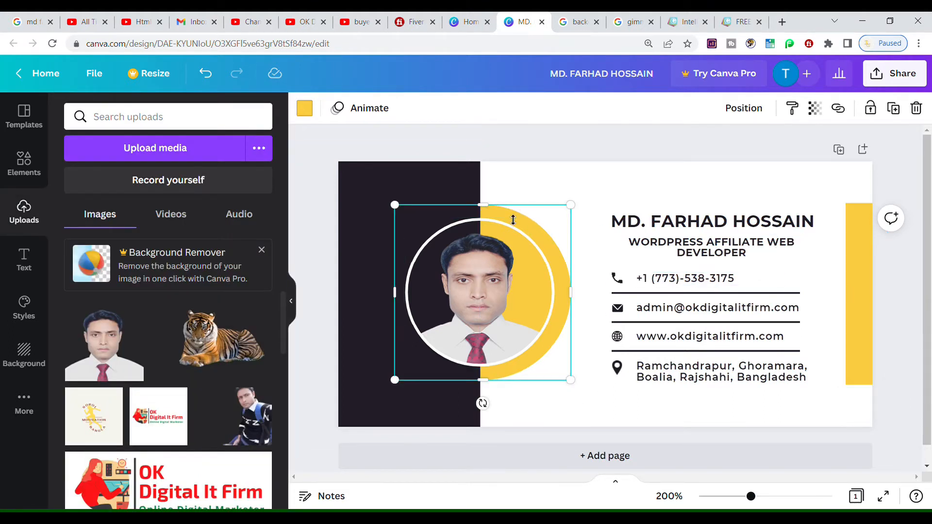
left_click(606, 264)
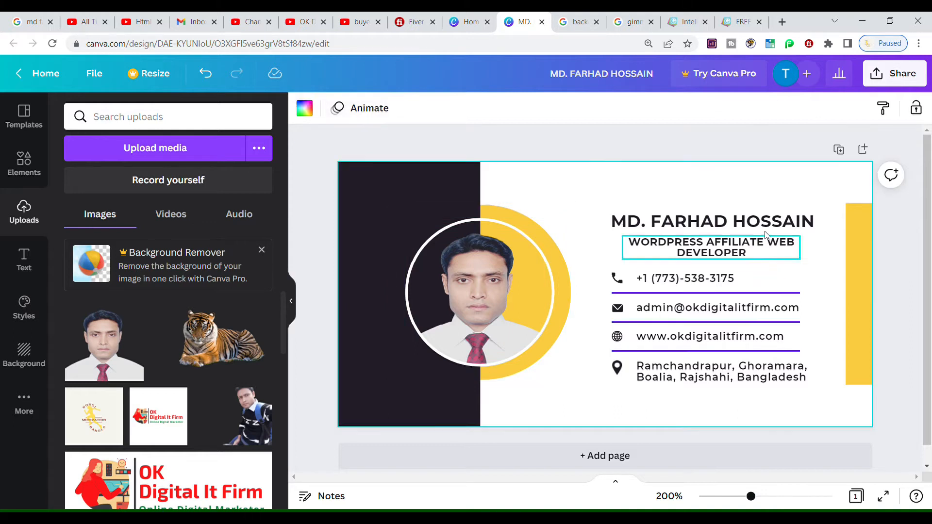
Open the signature design's sharing options, close them, then reopen them
left_click(924, 82)
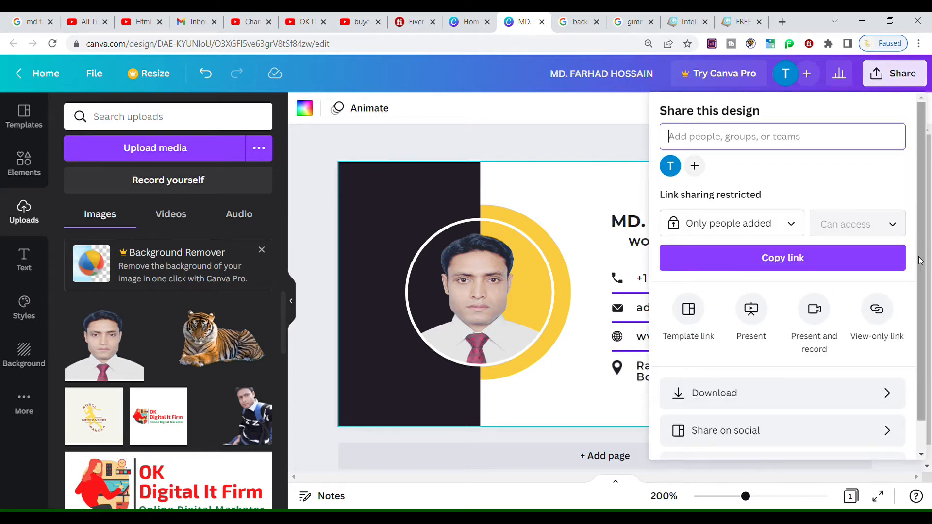
scroll(922, 297, "down", 2)
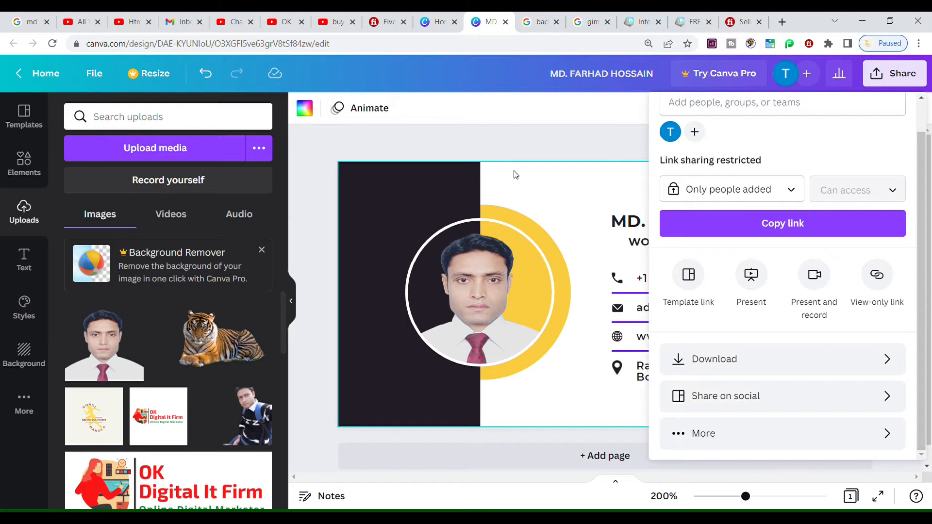
left_click(558, 130)
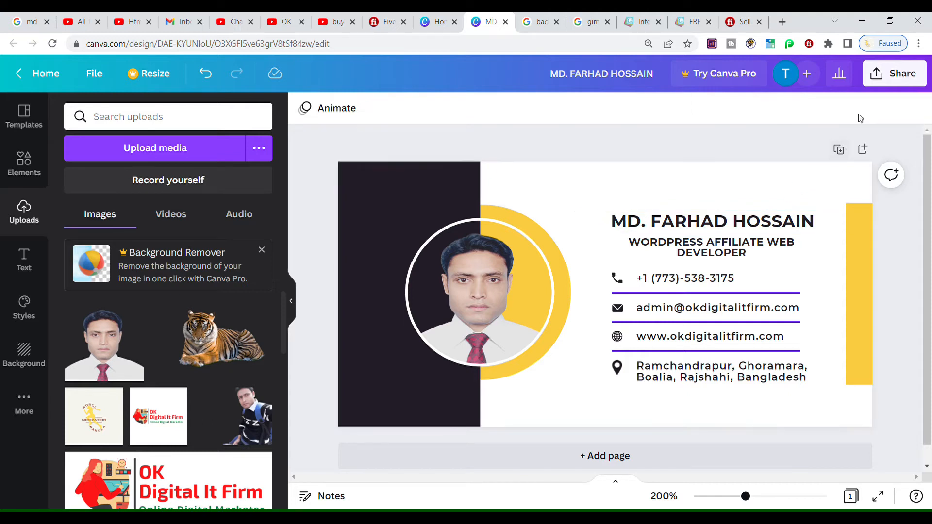
left_click(904, 77)
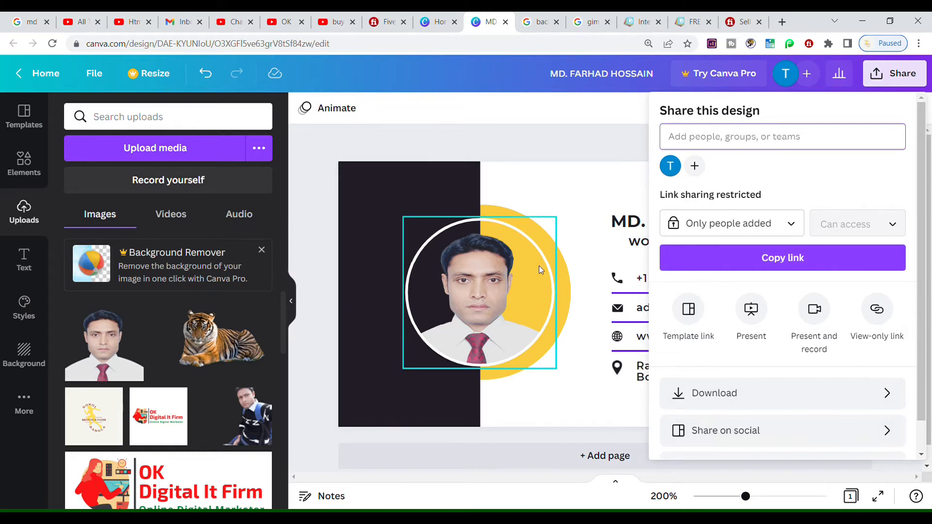
Confirm the Download file type is PNG, then return to the main sharing menu
left_click(764, 392)
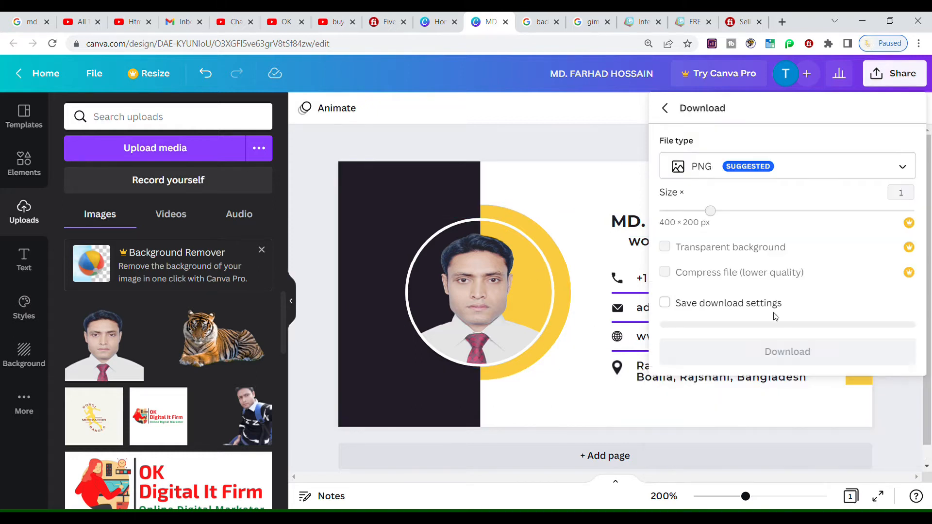
left_click(748, 168)
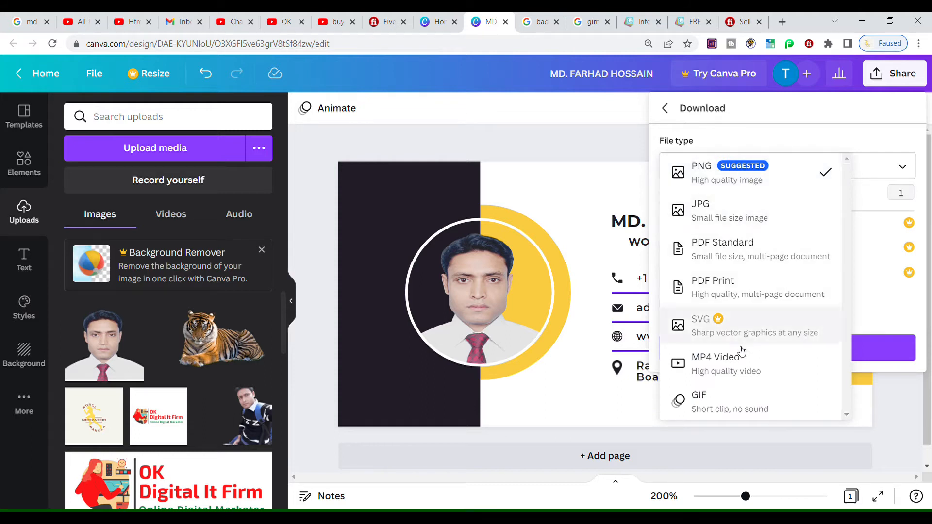
left_click(589, 172)
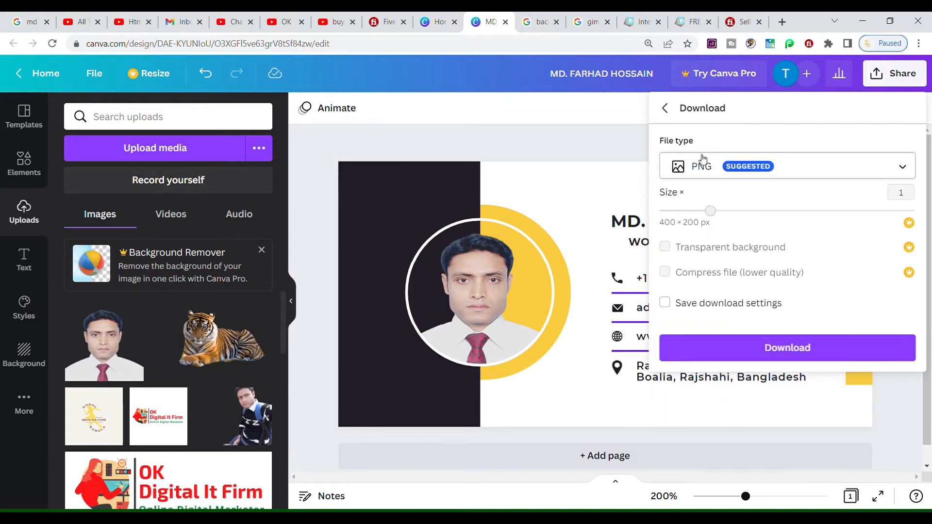
left_click(665, 108)
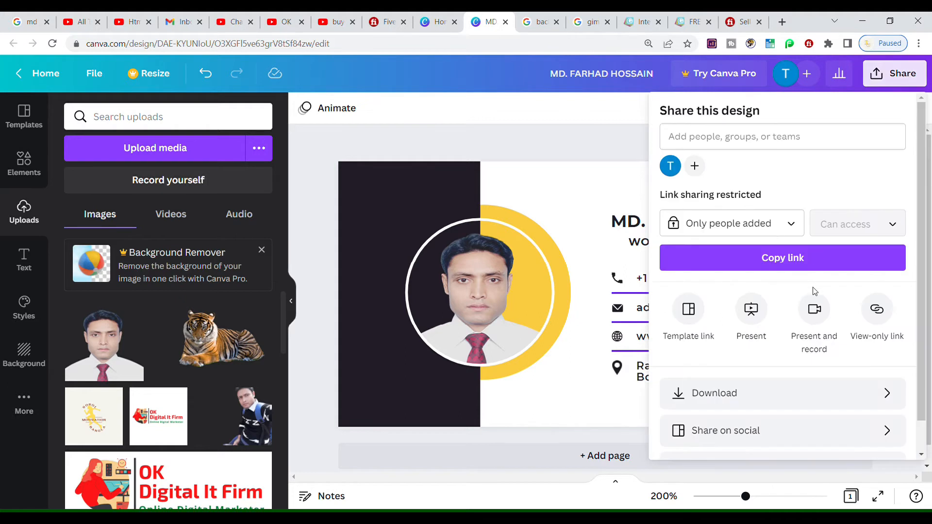
Look at the social media sharing choices, then return to the main sharing menu
left_click(774, 434)
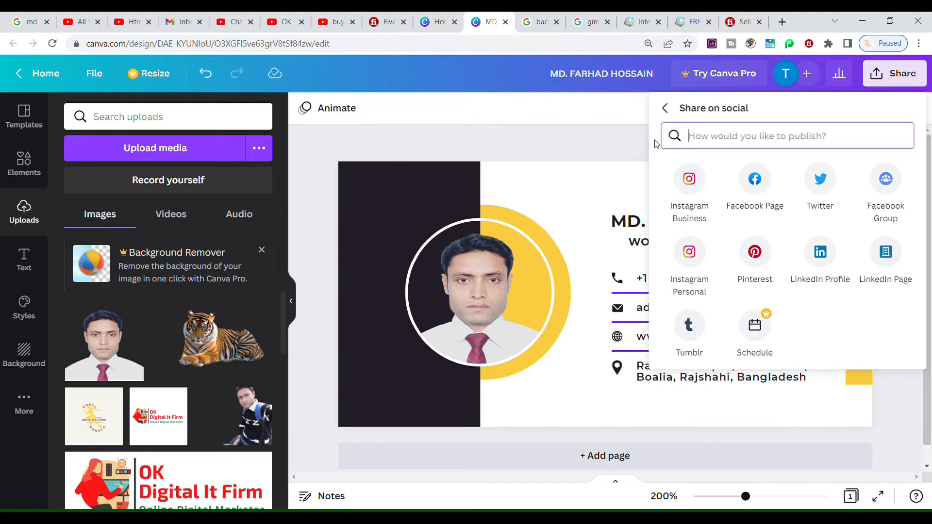
left_click(665, 107)
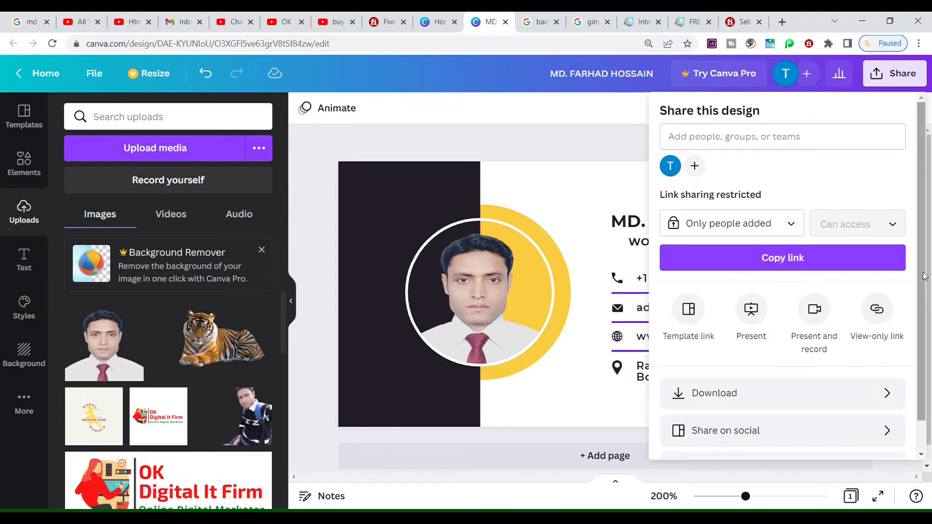
scroll(922, 291, "down", 1)
Browse all publishing options (Social, Save, Messaging, Design, More), then close the Share panel
left_click(769, 440)
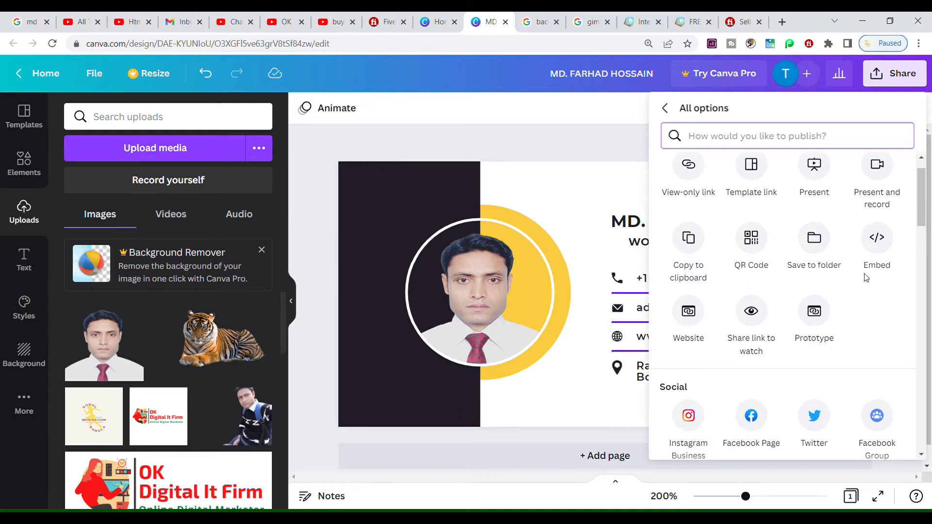
left_click_drag(922, 214, 923, 252)
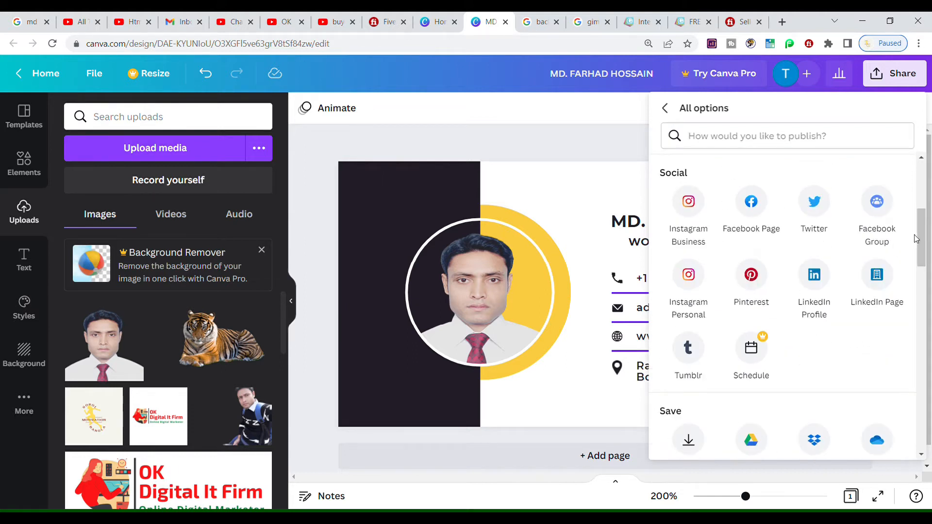
scroll(917, 238, "down", 4)
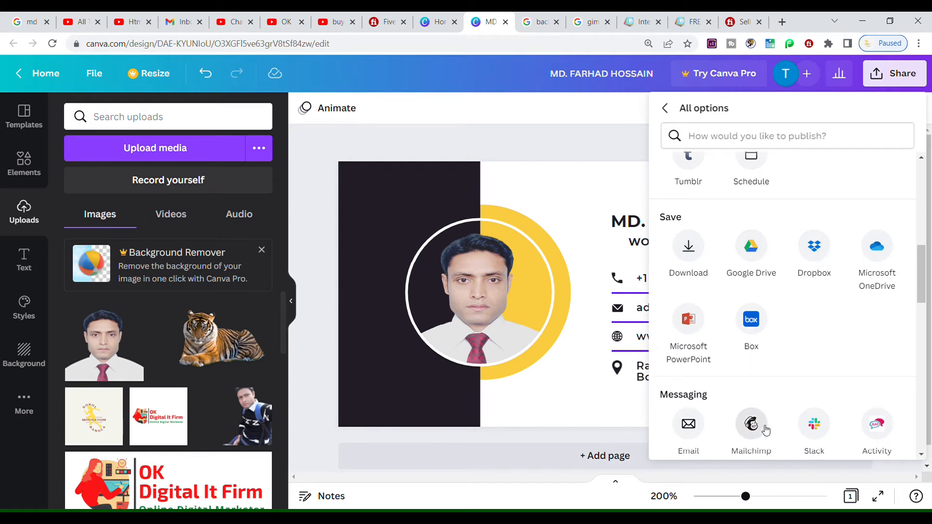
scroll(913, 296, "down", 3)
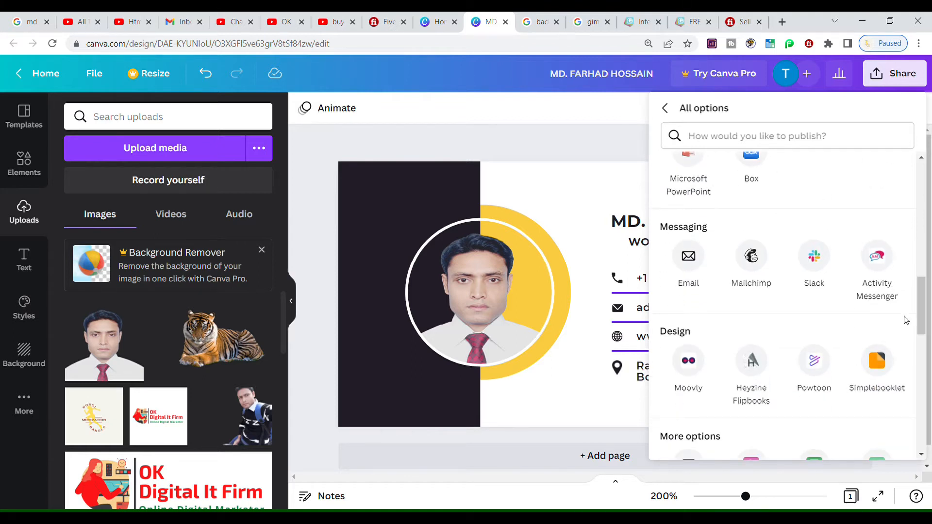
scroll(913, 311, "down", 5)
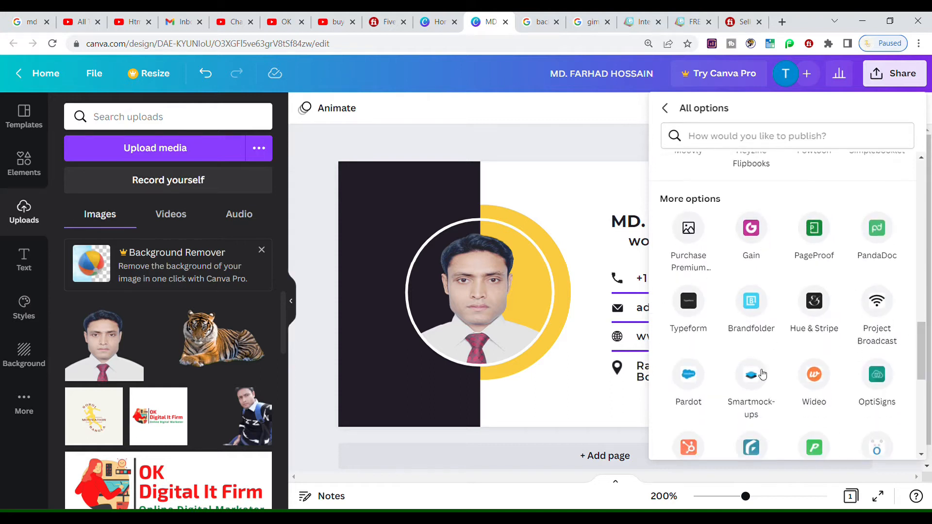
left_click_drag(924, 373, 922, 209)
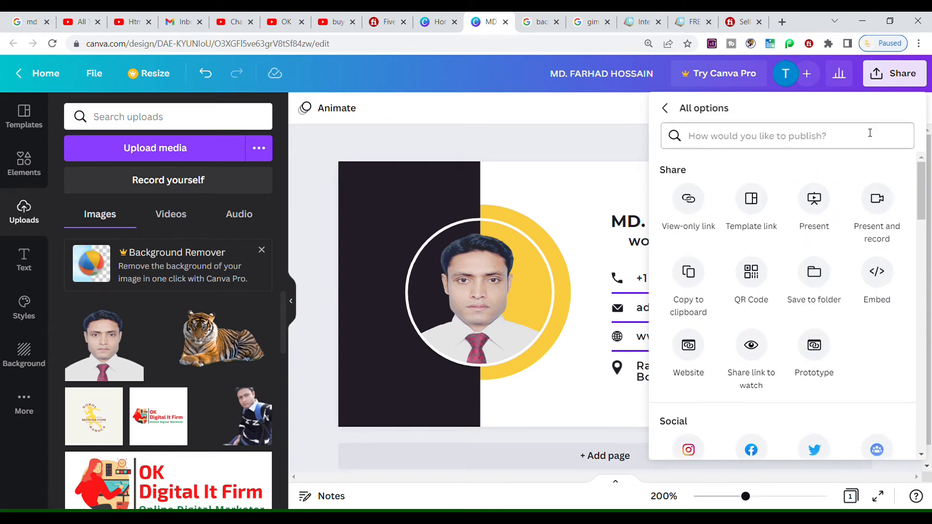
left_click(566, 193)
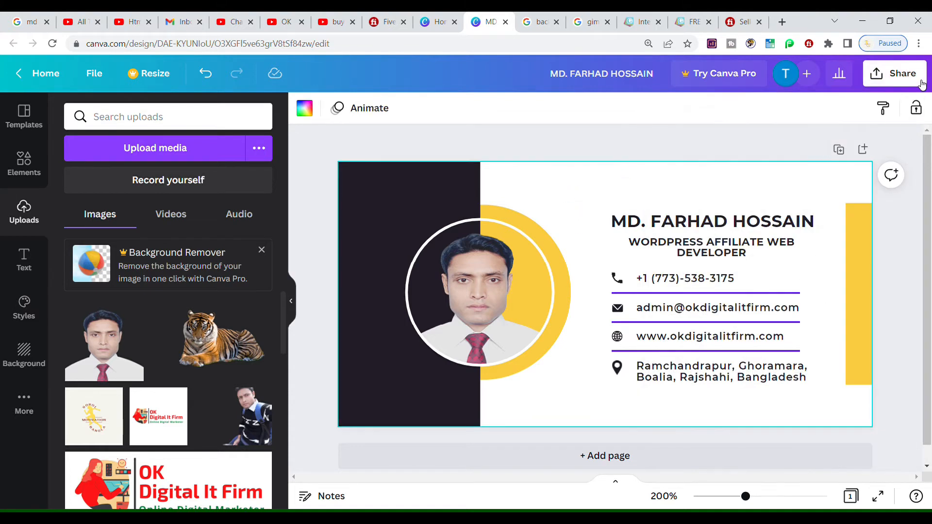
Download the signature card from Share > Download as a PNG file
left_click(895, 74)
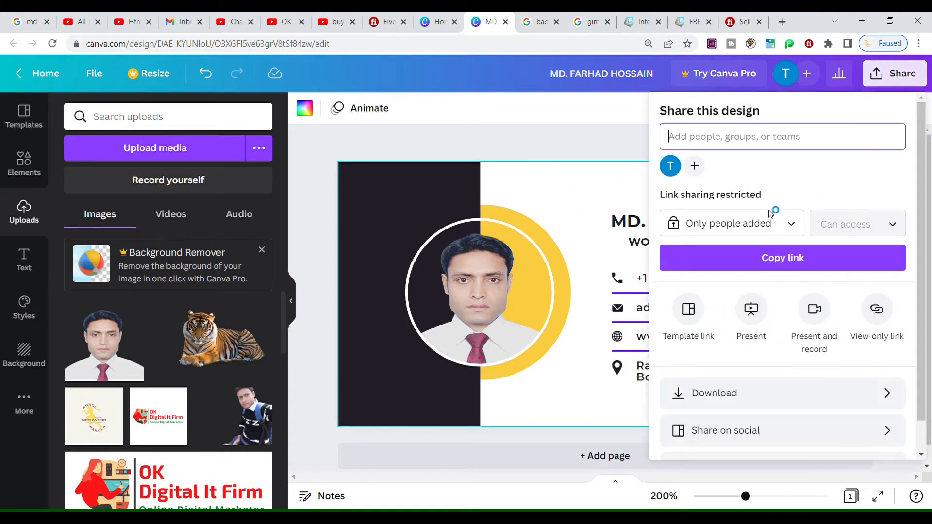
left_click(731, 387)
left_click(722, 176)
left_click(723, 175)
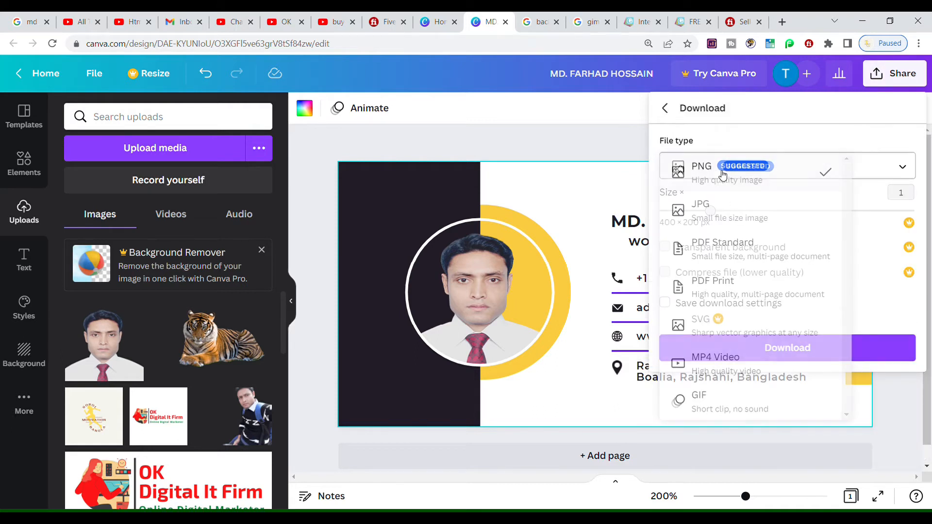
left_click(772, 356)
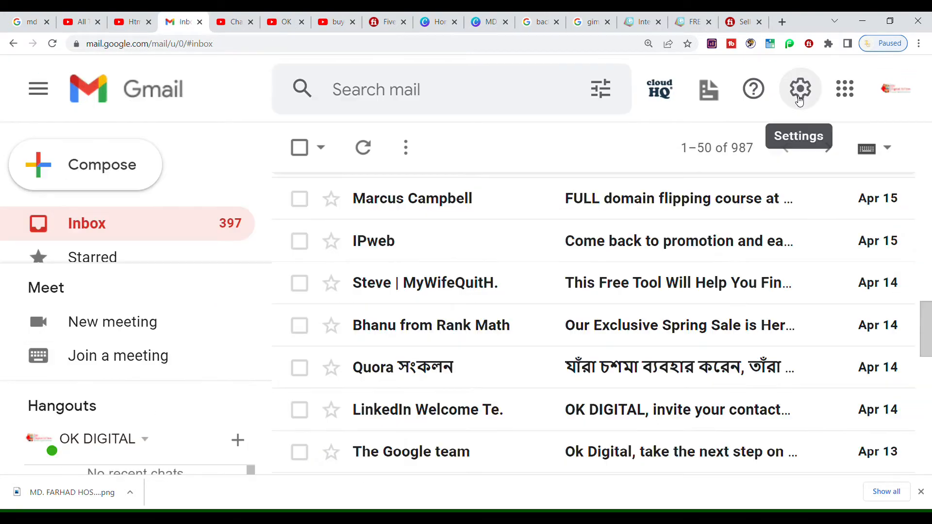
Create a new, empty Gmail signature named 'Email Signature' under See all settings
left_click(800, 99)
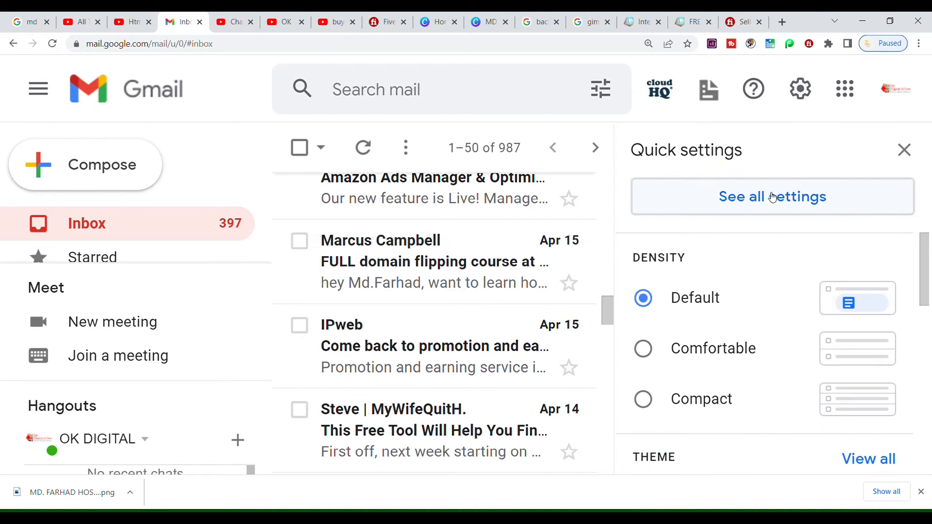
left_click(772, 195)
key("ctrl+minus")
key("ctrl+minus")
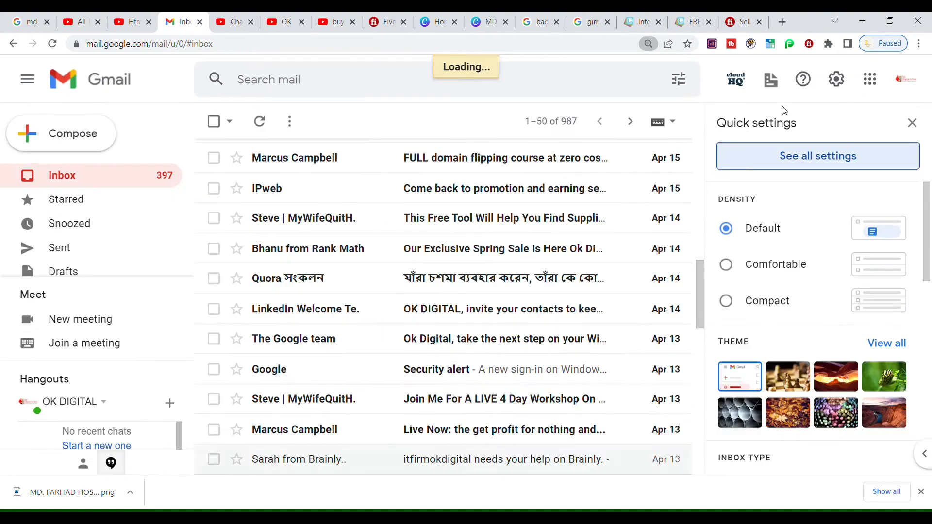
key("ctrl+minus")
scroll(376, 352, "down", 15)
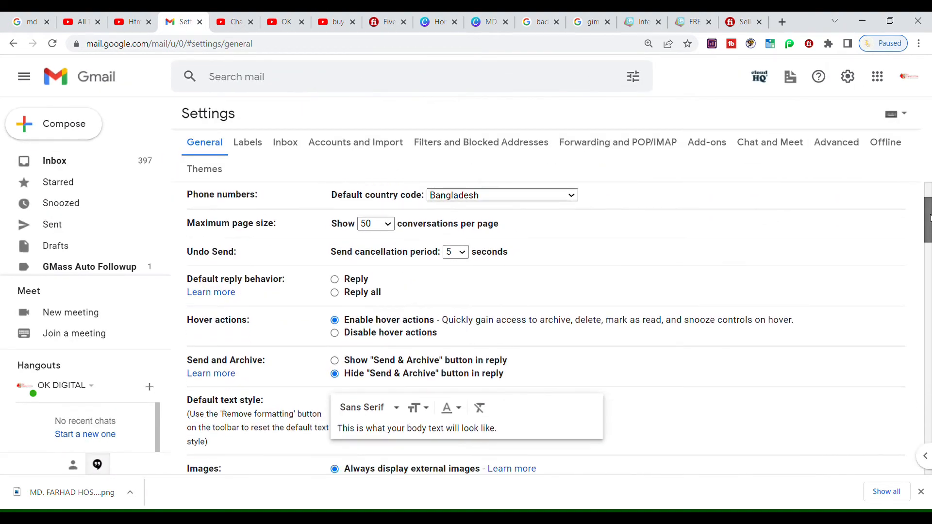
left_click(377, 352)
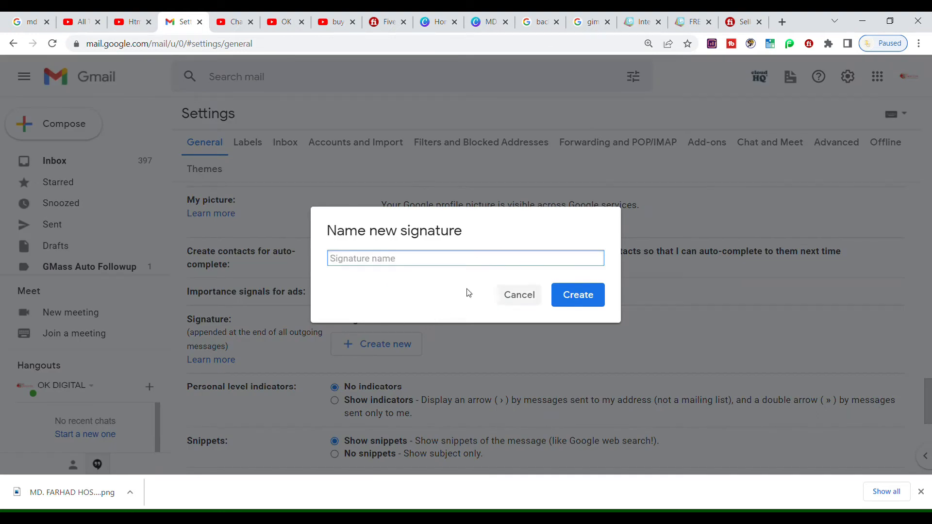
type("Email Signature")
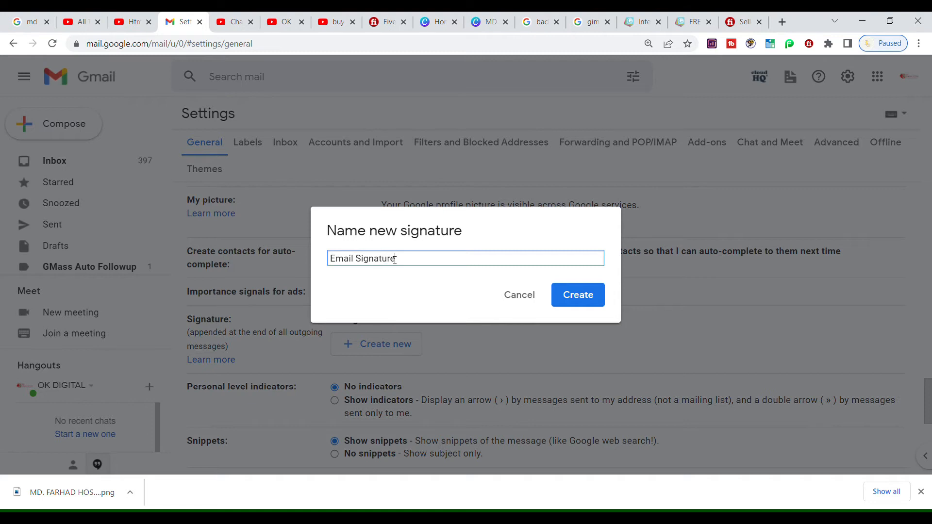
left_click(593, 293)
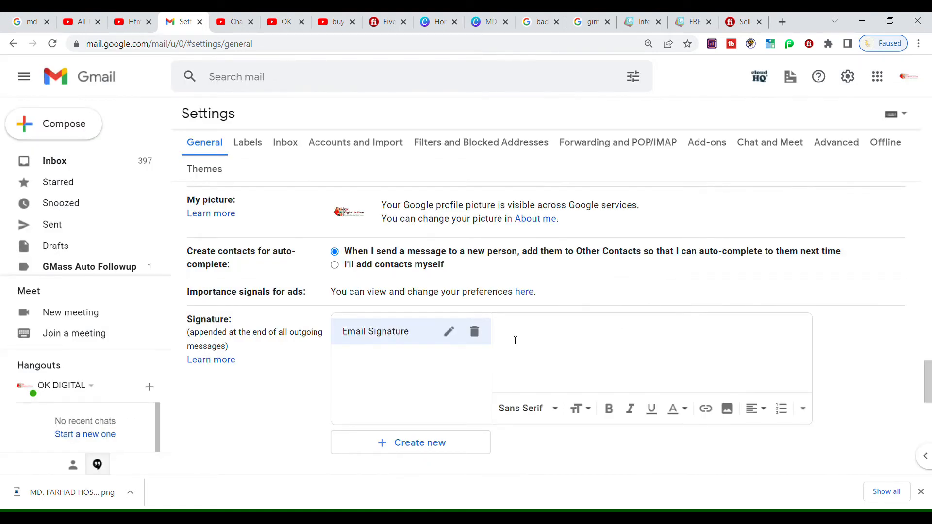
Upload the signature design PNG as an image into the Email Signature content
scroll(444, 381, "down", 1)
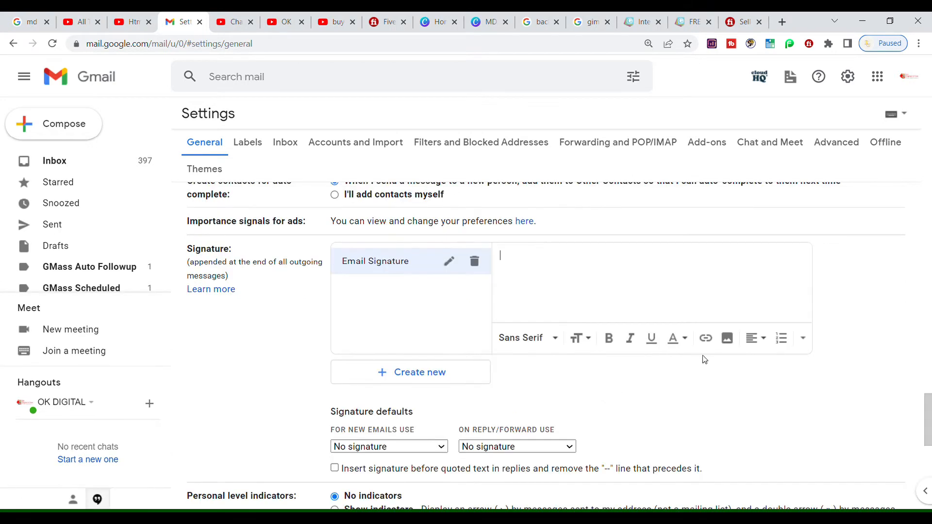
left_click(727, 338)
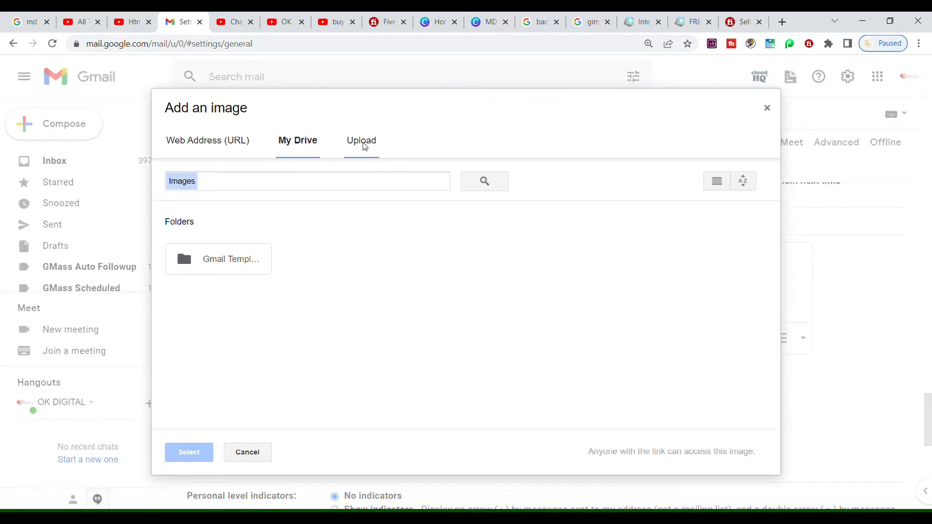
left_click(365, 144)
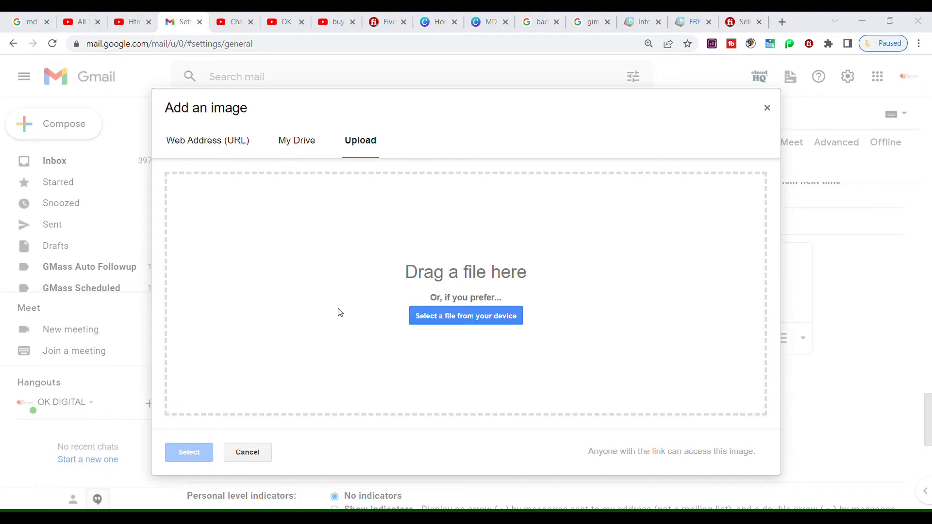
left_click_drag(165, 193, 542, 287)
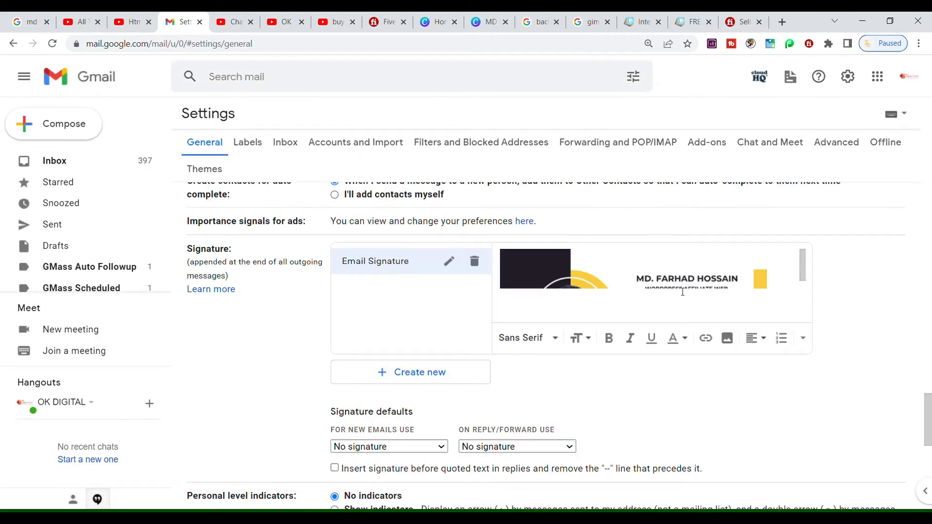
left_click_drag(804, 265, 810, 299)
scroll(714, 293, "up", 3)
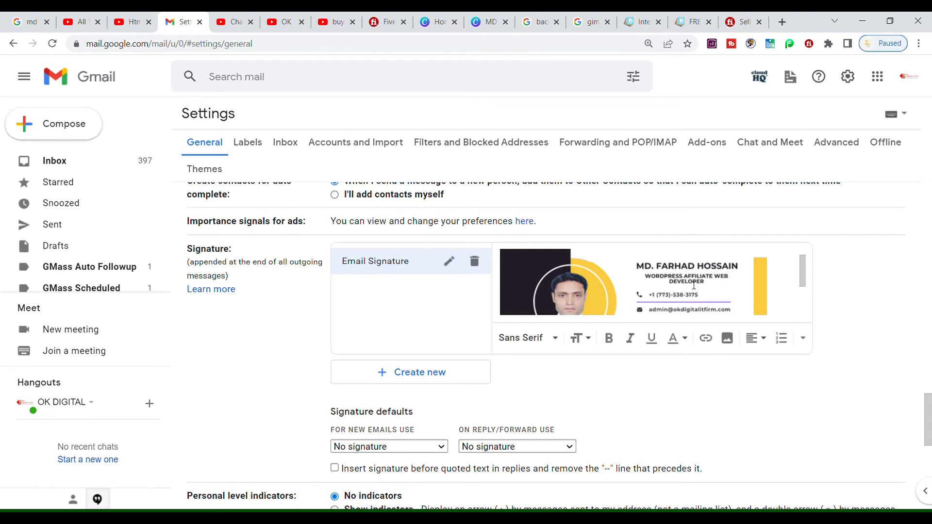
scroll(394, 322, "down", 3)
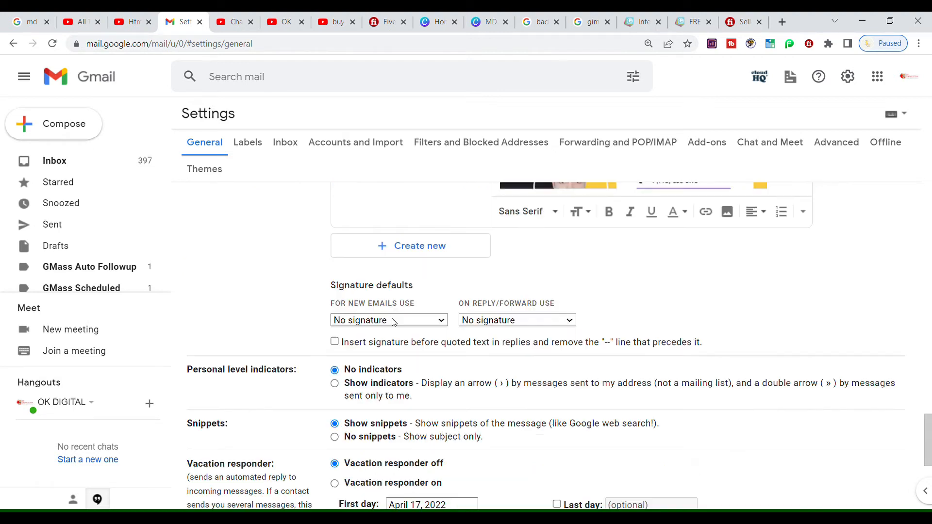
Make Email Signature the default for new emails and replies, save, and compose a test message
left_click(376, 346)
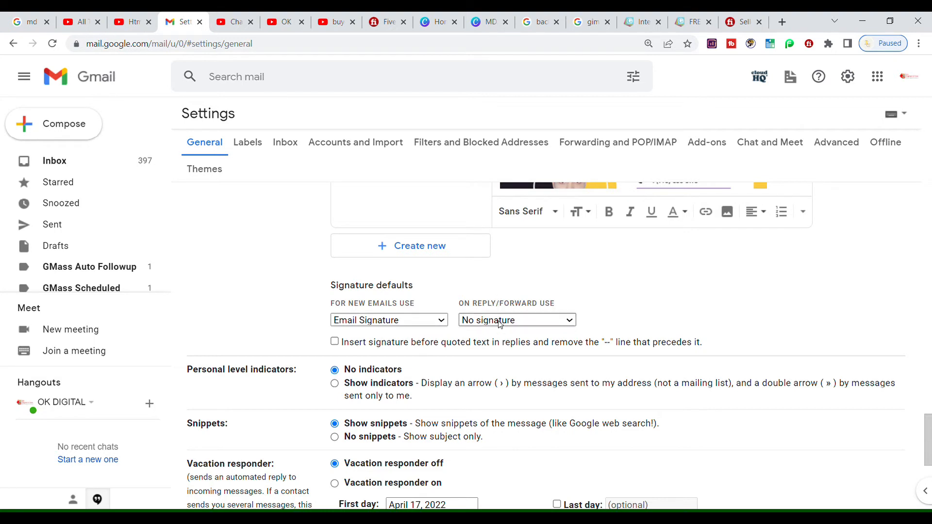
left_click(501, 346)
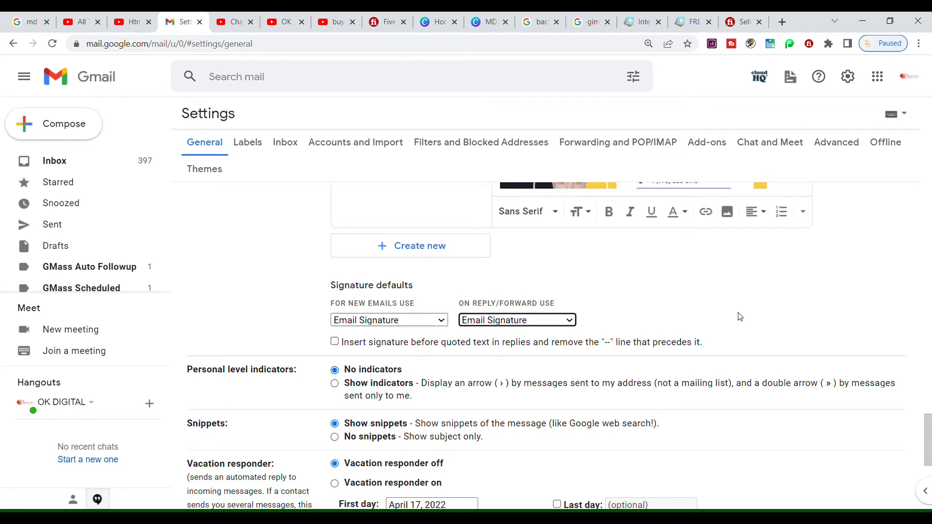
left_click_drag(928, 437, 931, 284)
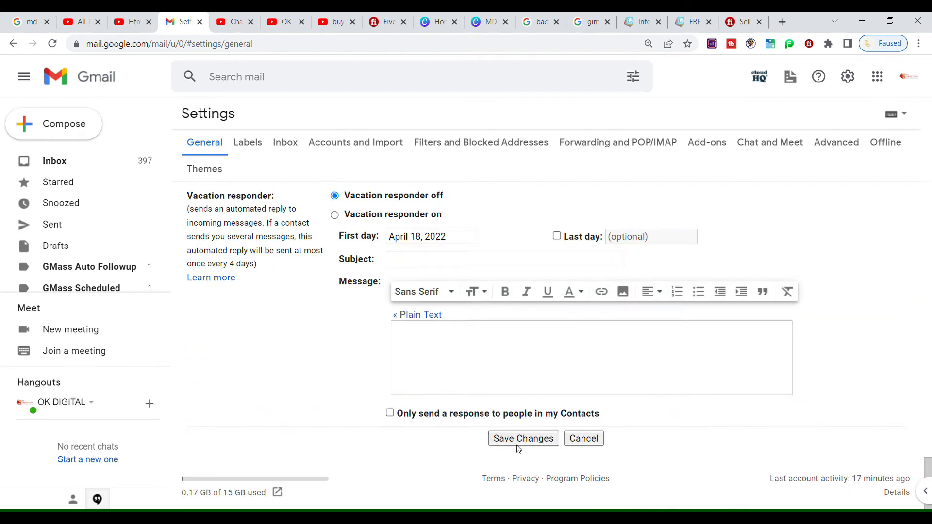
left_click(517, 443)
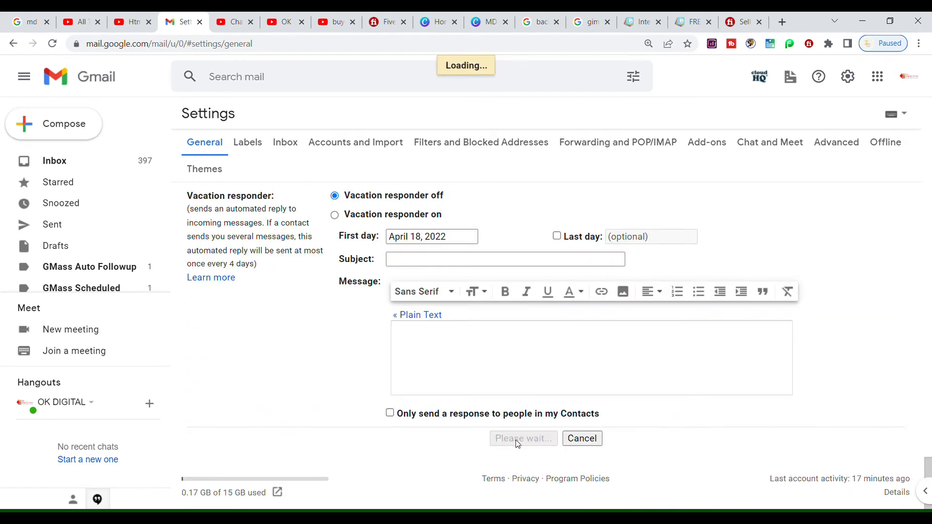
left_click(80, 132)
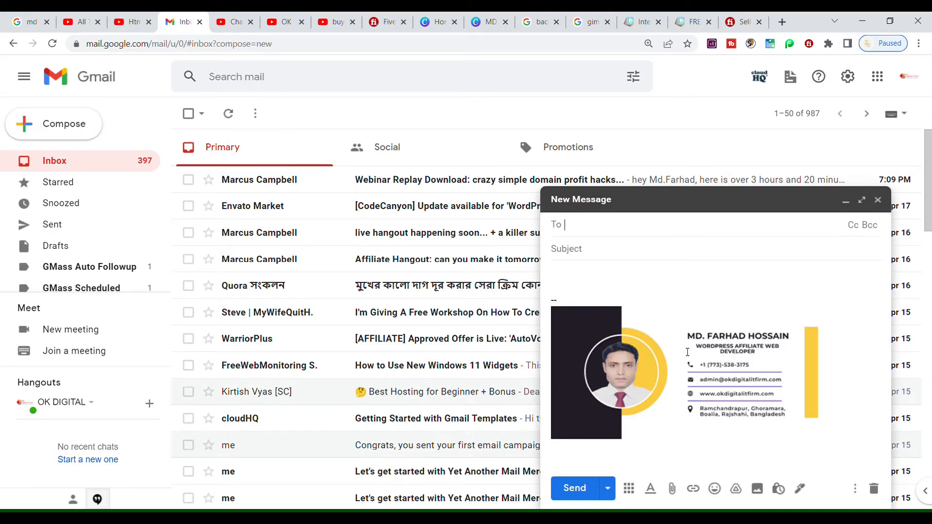
left_click(643, 281)
Delete the dark left rectangle so the profile photo sits on the yellow circle
left_click(478, 18)
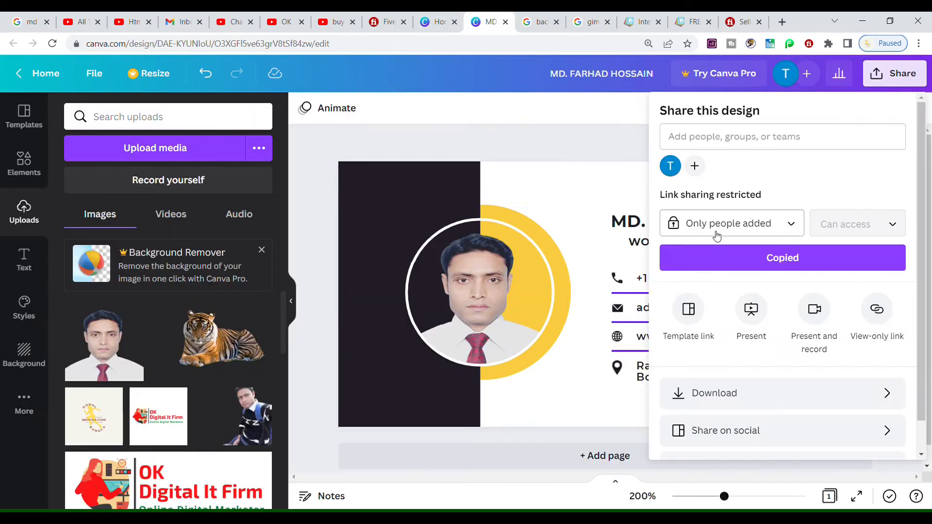
left_click(593, 142)
left_click(391, 190)
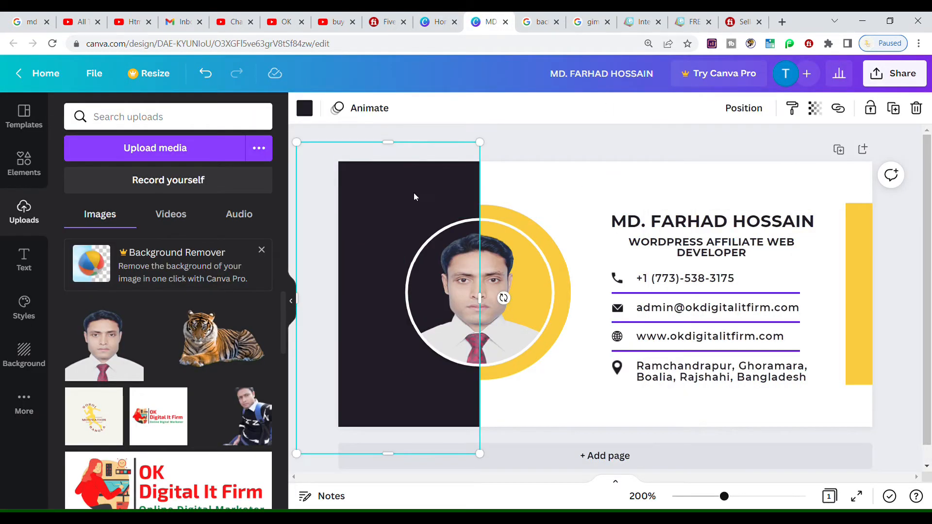
key("Delete")
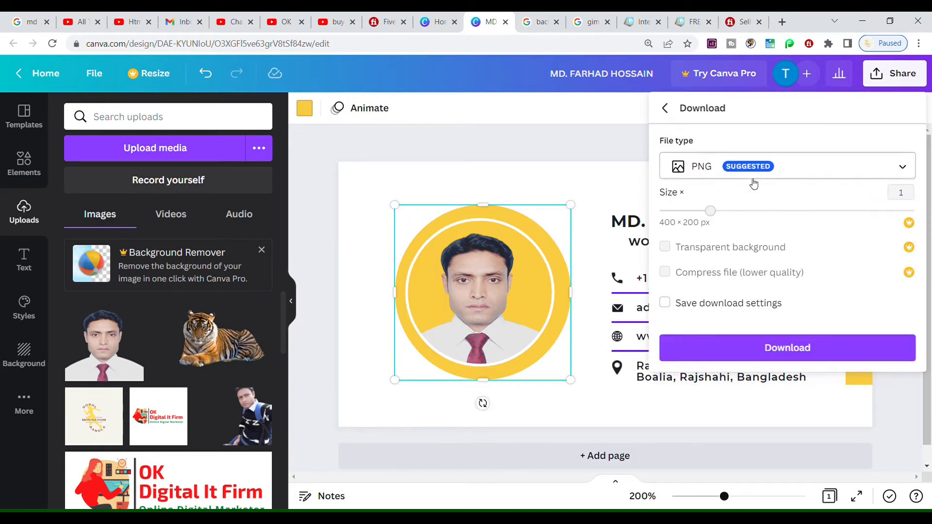
Upload the edited signature PNG into the Gmail signature and save the changes
left_click(745, 350)
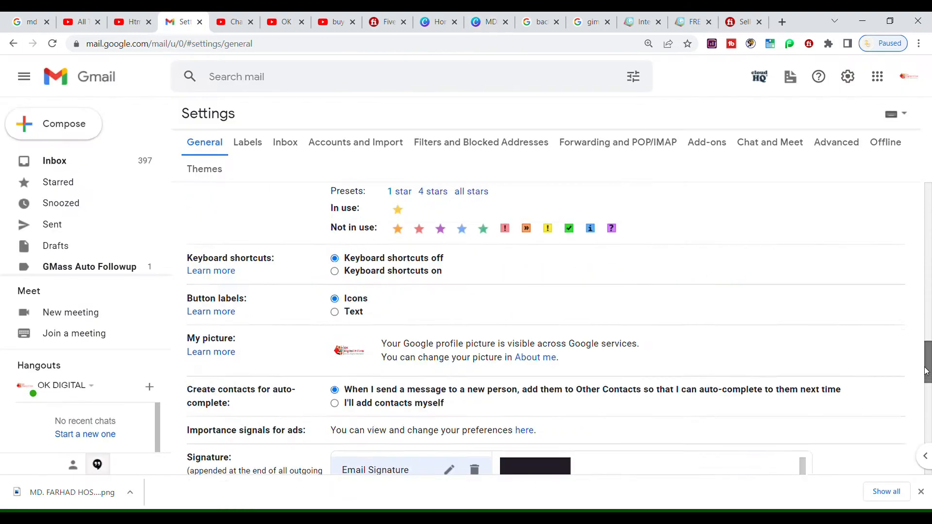
scroll(748, 364, "down", 4)
left_click(734, 342)
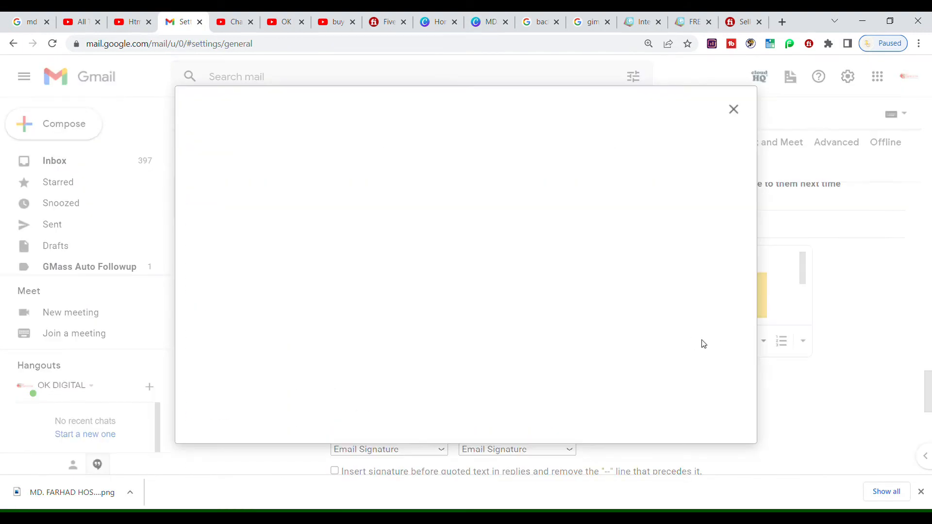
left_click(383, 140)
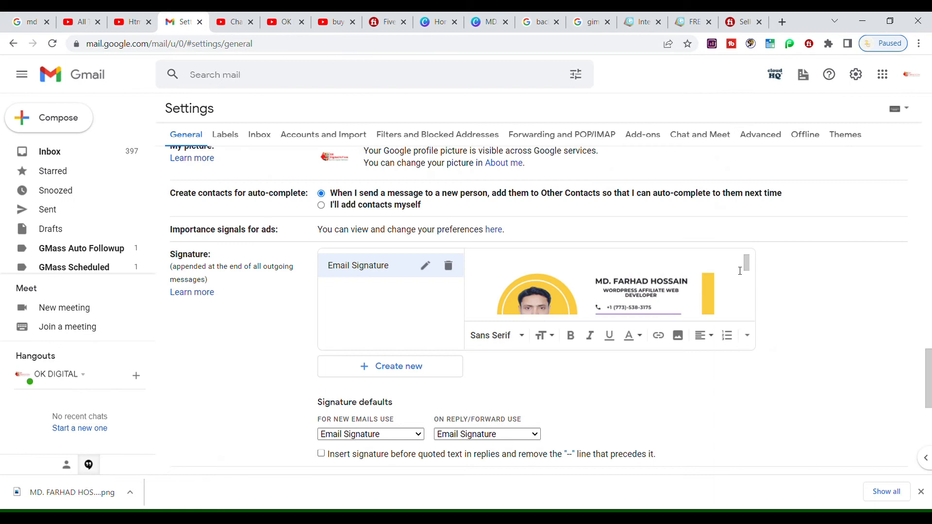
scroll(631, 286, "down", 3)
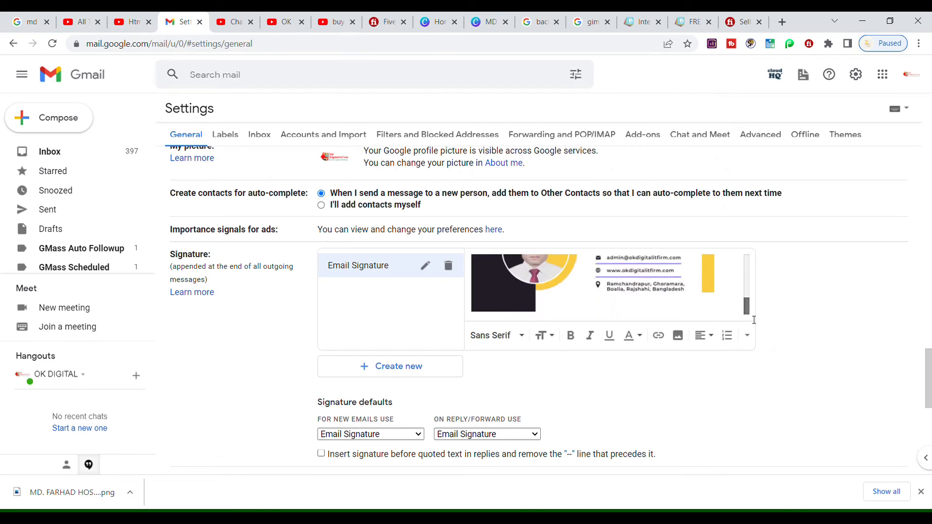
left_click(673, 294)
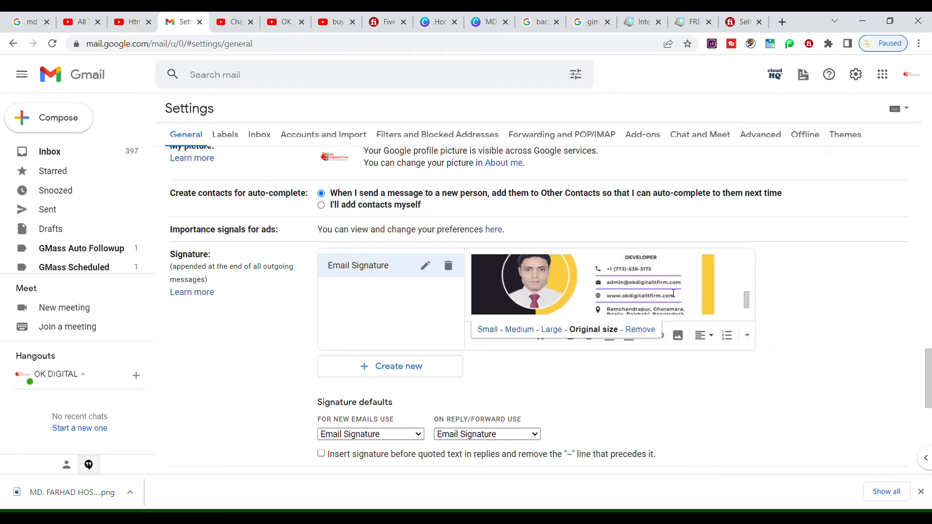
left_click(635, 330)
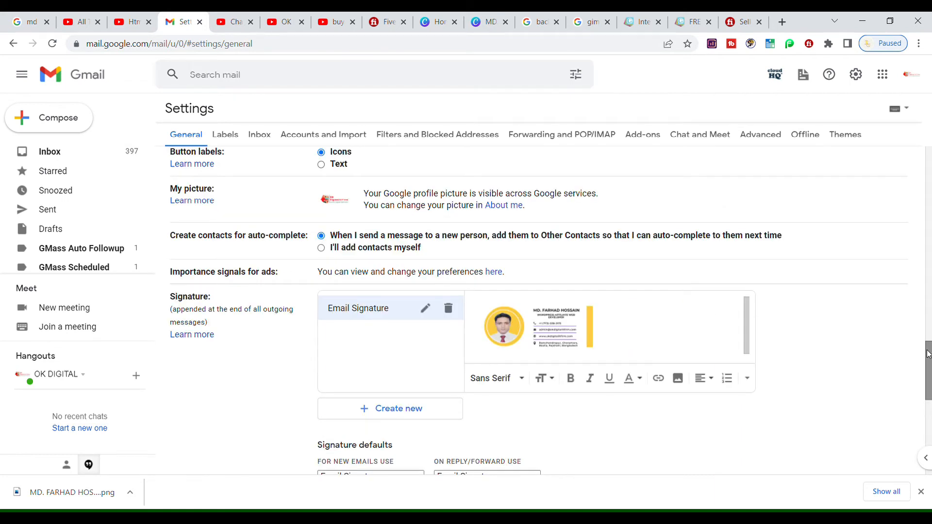
left_click_drag(929, 357, 931, 451)
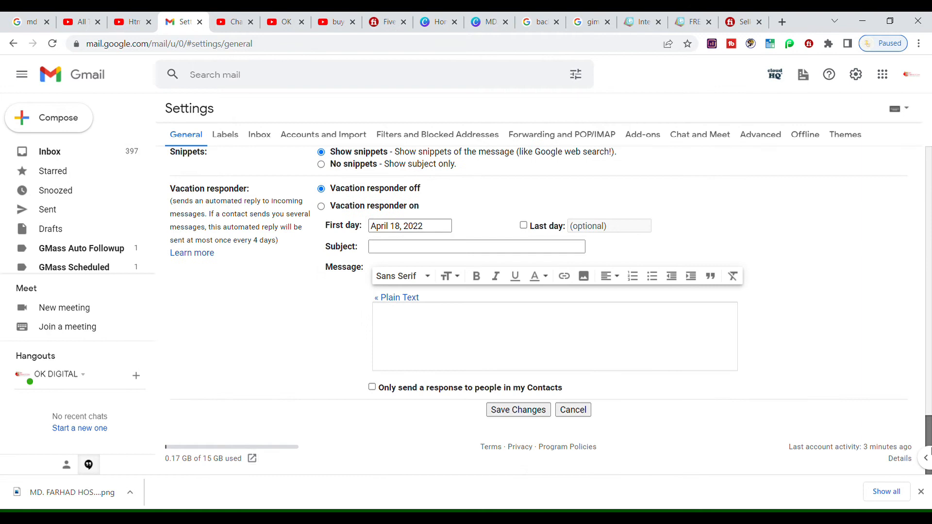
left_click(519, 411)
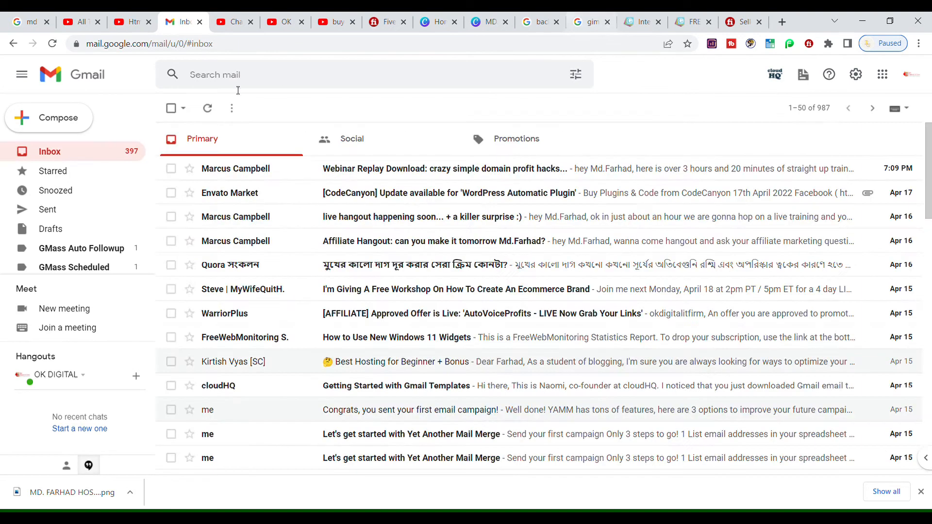
Preview the signature in a new message, then resize its image to Large and save
left_click(58, 118)
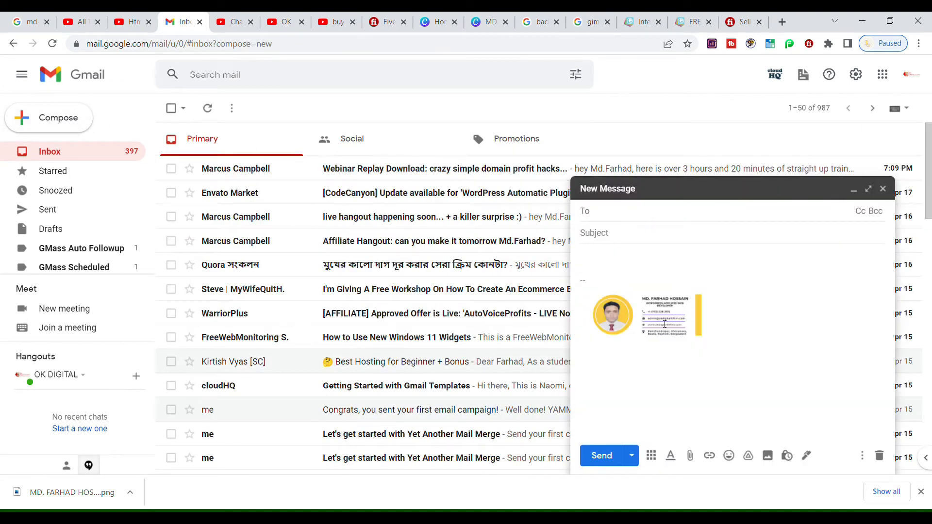
left_click(621, 264)
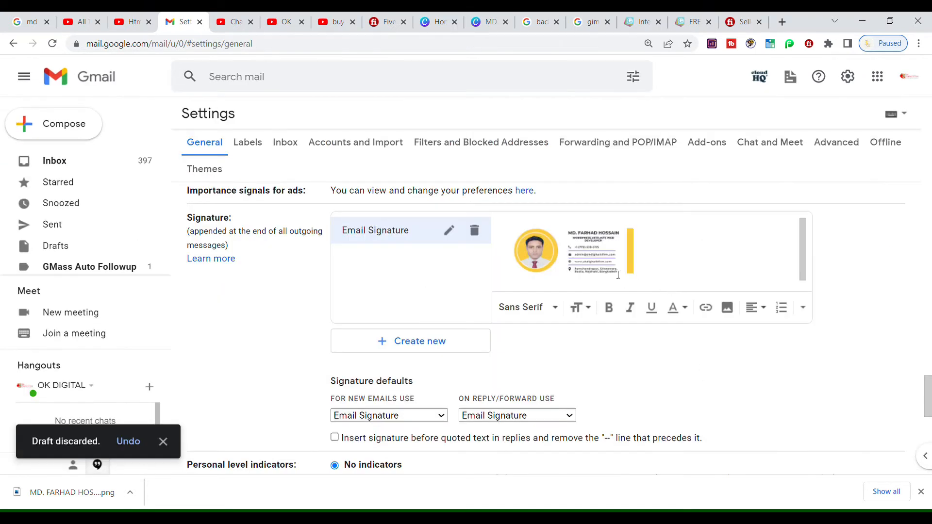
left_click(618, 275)
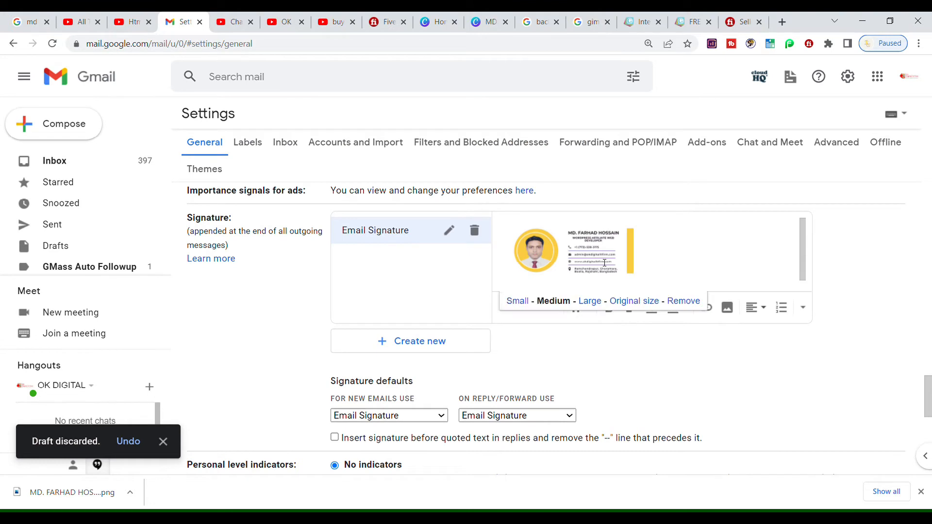
left_click(590, 302)
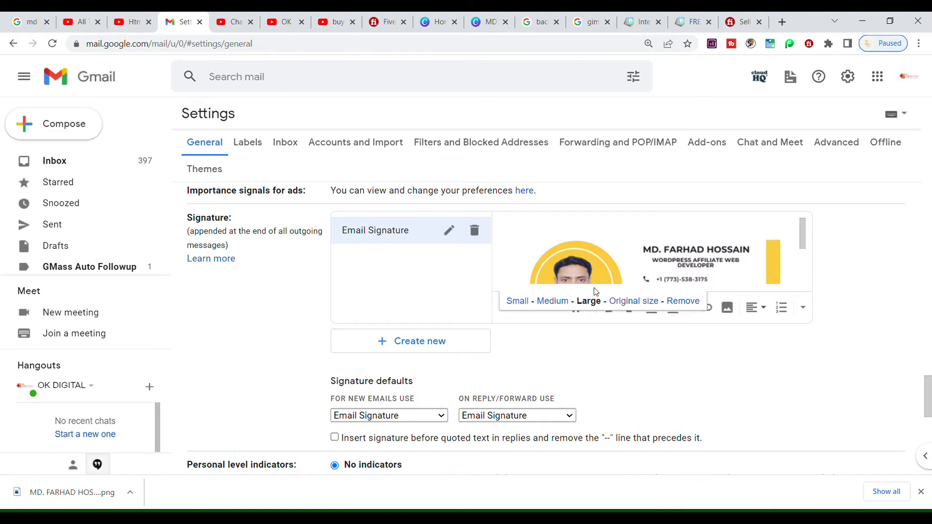
scroll(519, 407, "down", 10)
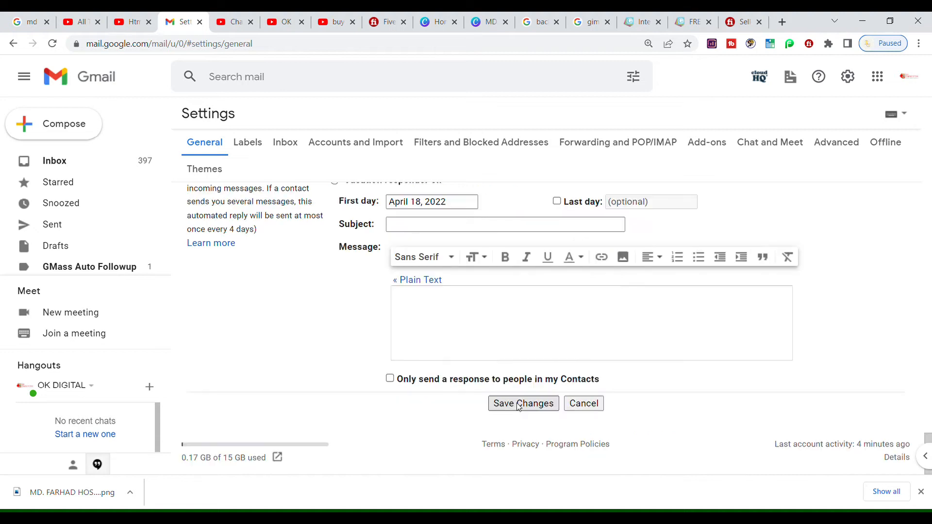
left_click(519, 404)
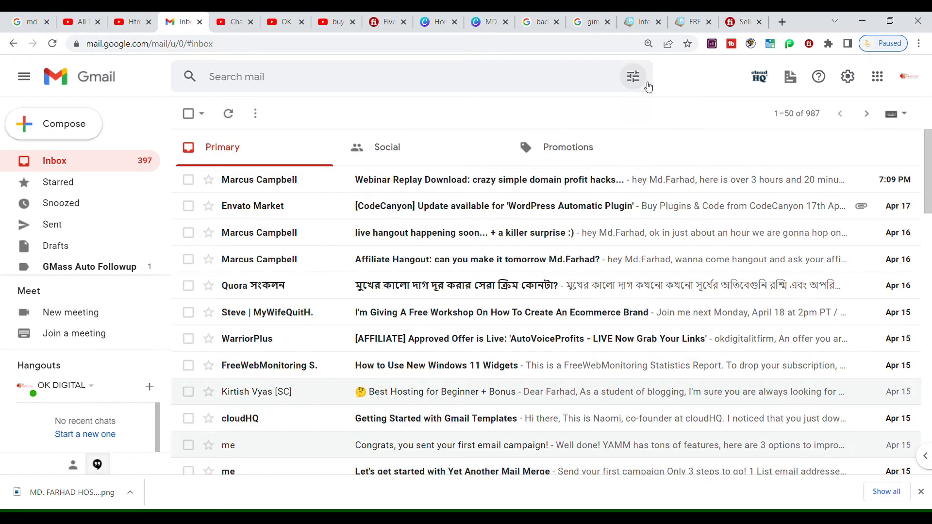
Start a new signature in Gimmio's Email Signature Generator and preview the first round-photo public layout
left_click(690, 22)
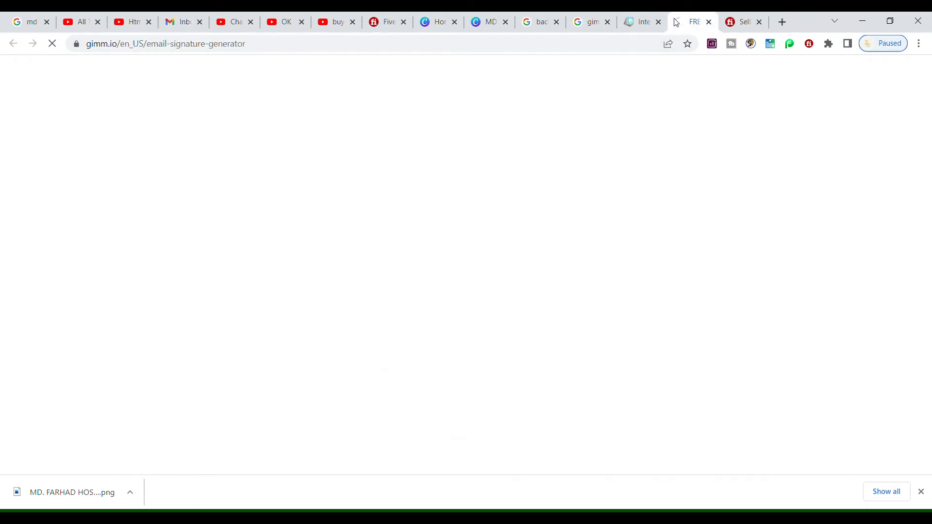
left_click(640, 22)
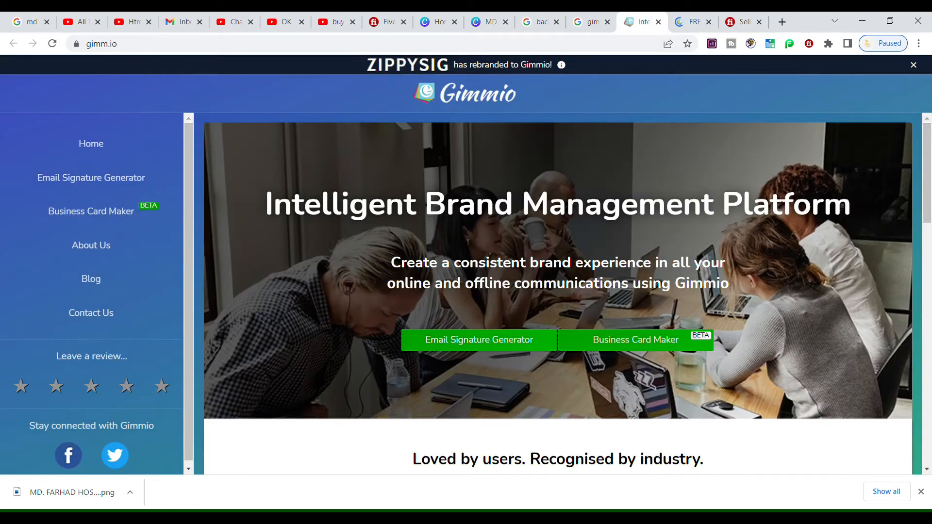
left_click(456, 348)
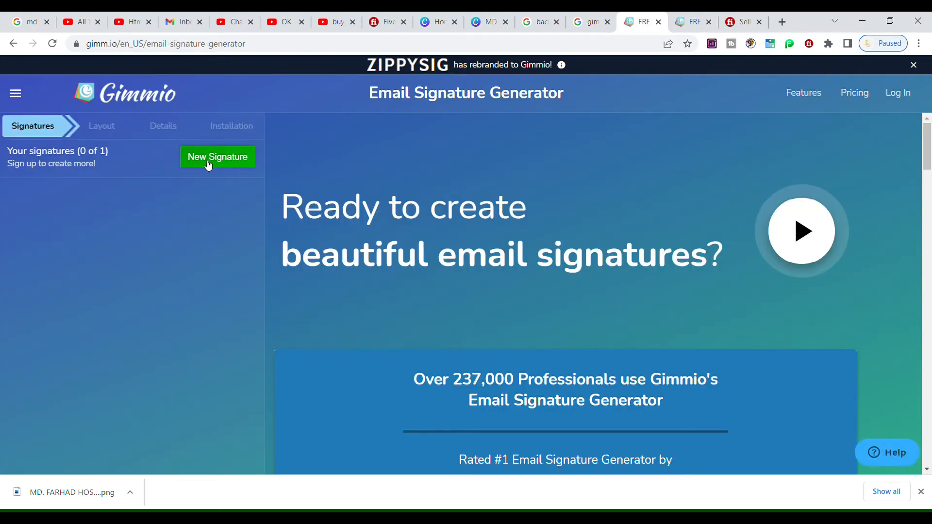
left_click(209, 163)
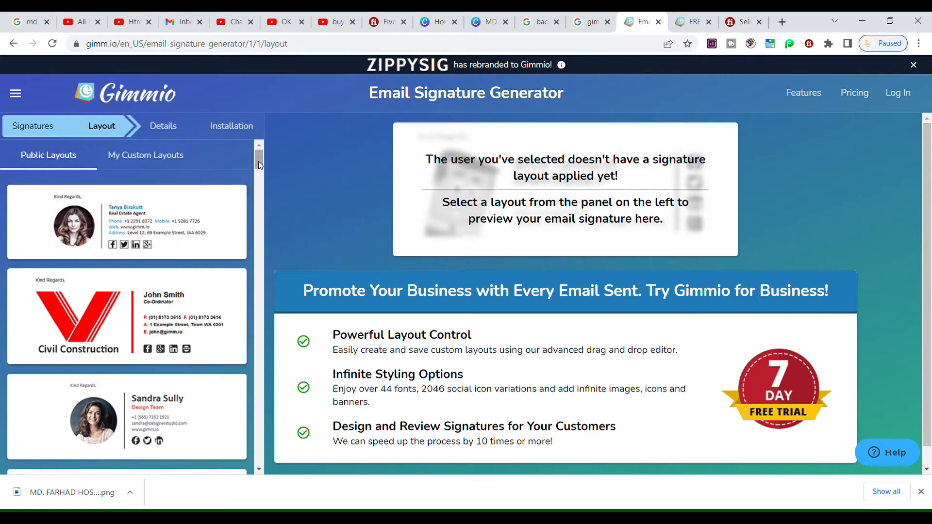
scroll(259, 162, "down", 6)
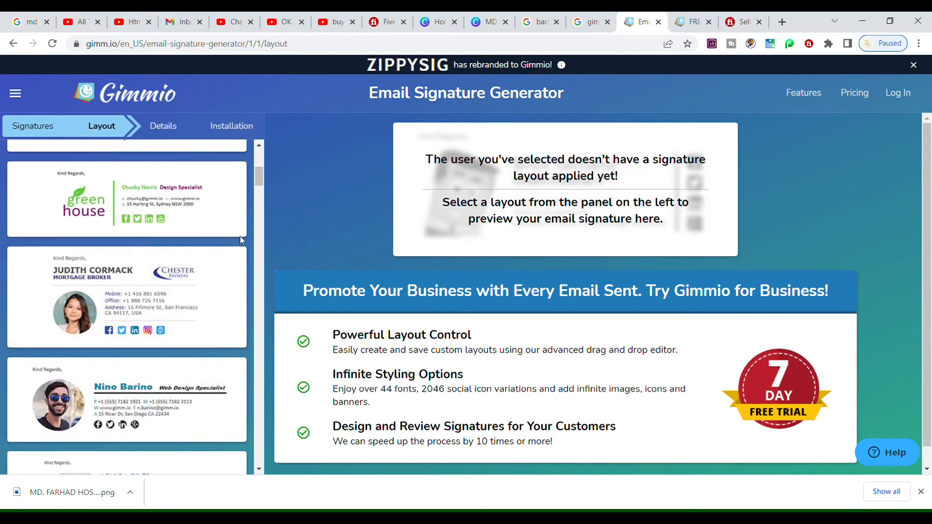
scroll(260, 184, "down", 9)
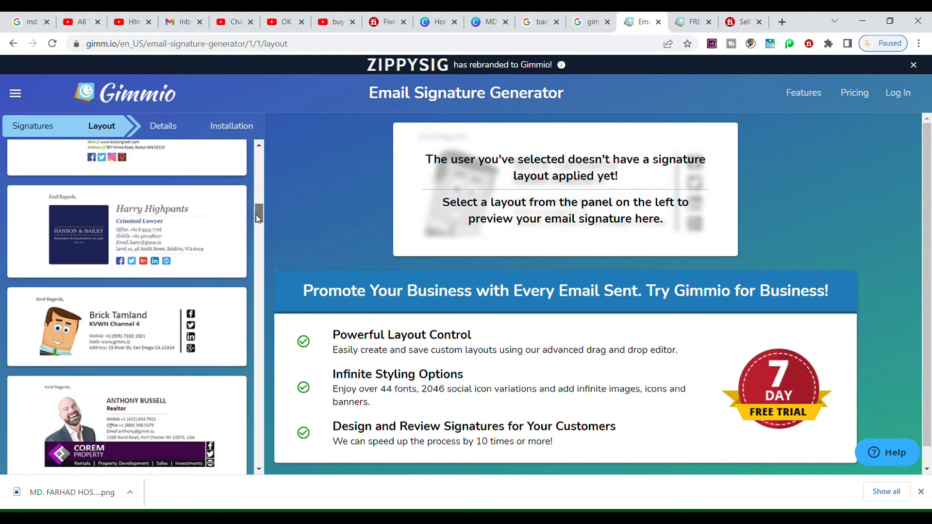
left_click_drag(259, 214, 259, 163)
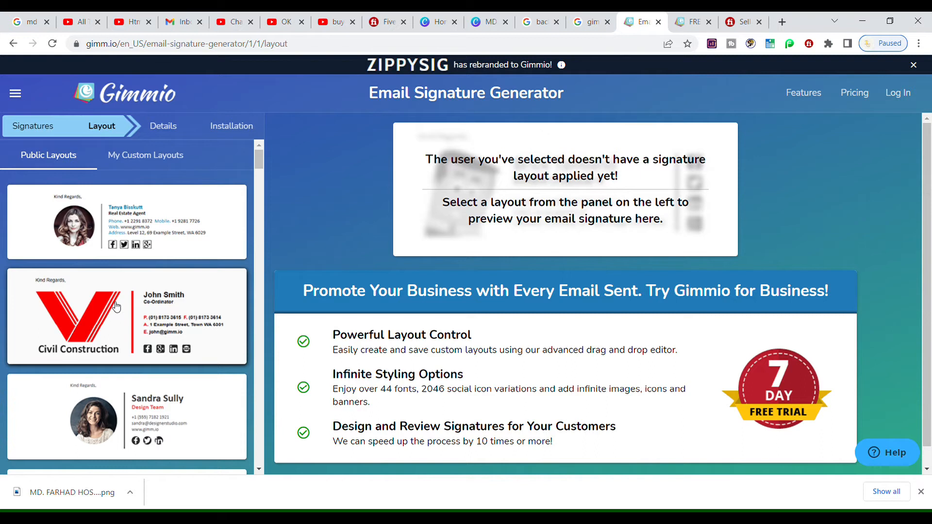
left_click(108, 237)
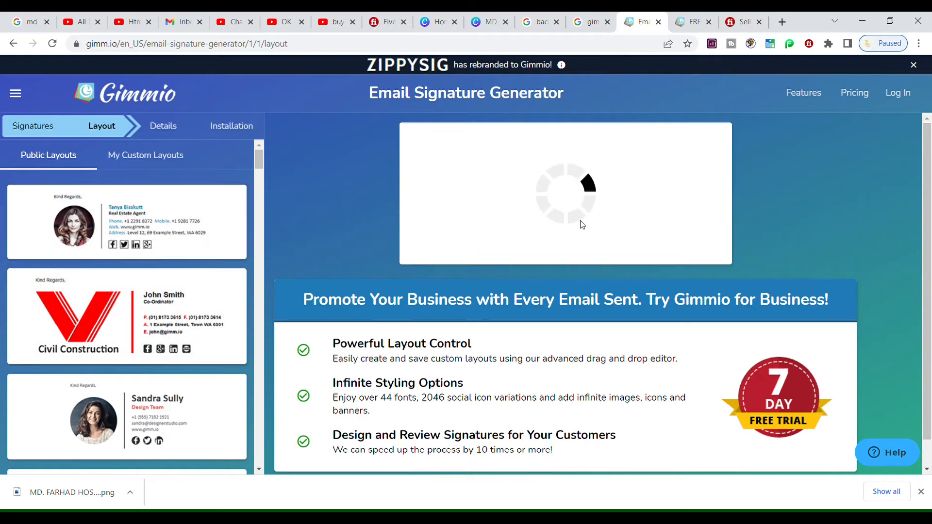
Apply the layout and replace the sample name and position title
left_click(567, 205)
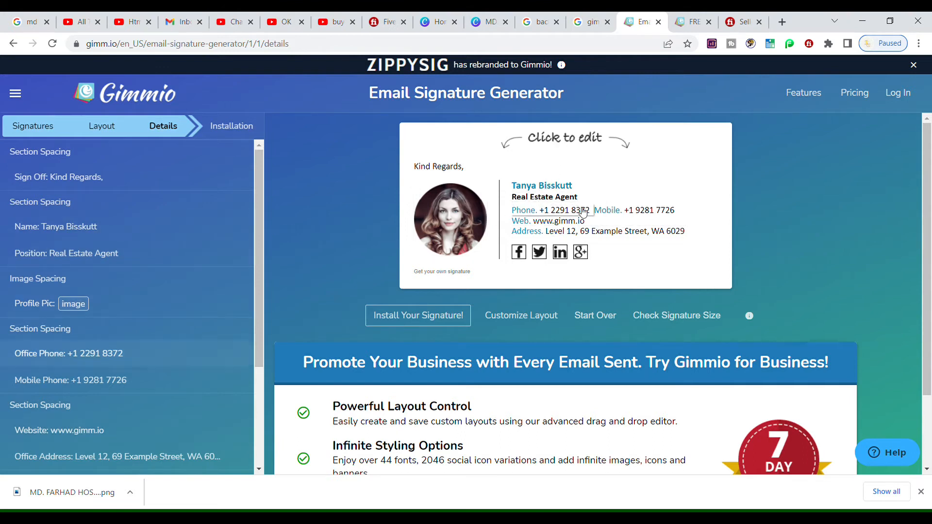
left_click(540, 190)
left_click_drag(88, 218, 11, 225)
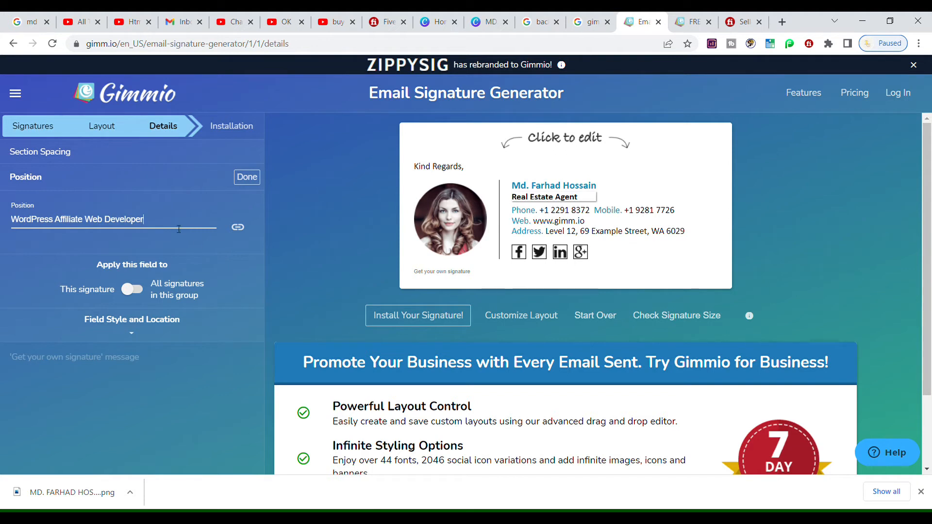
left_click(247, 177)
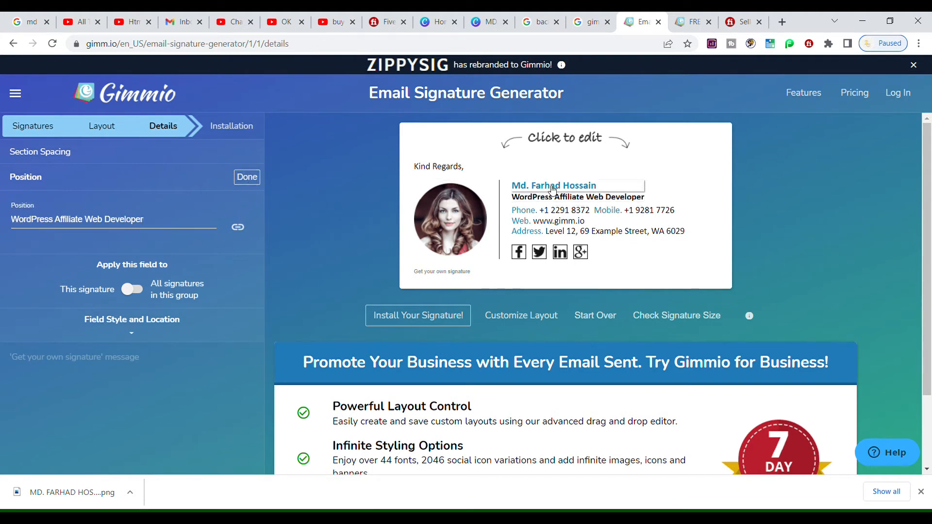
Paste in the new office phone number and delete the mobile number
left_click(539, 214)
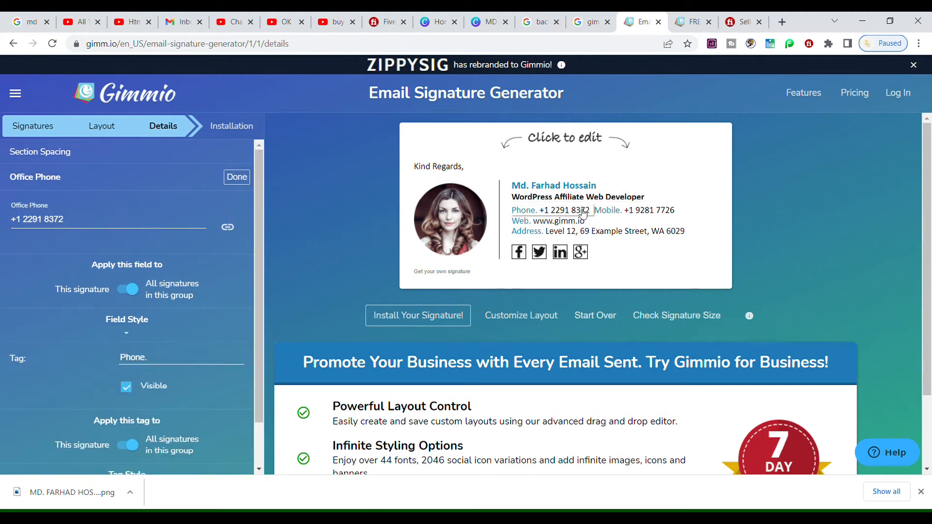
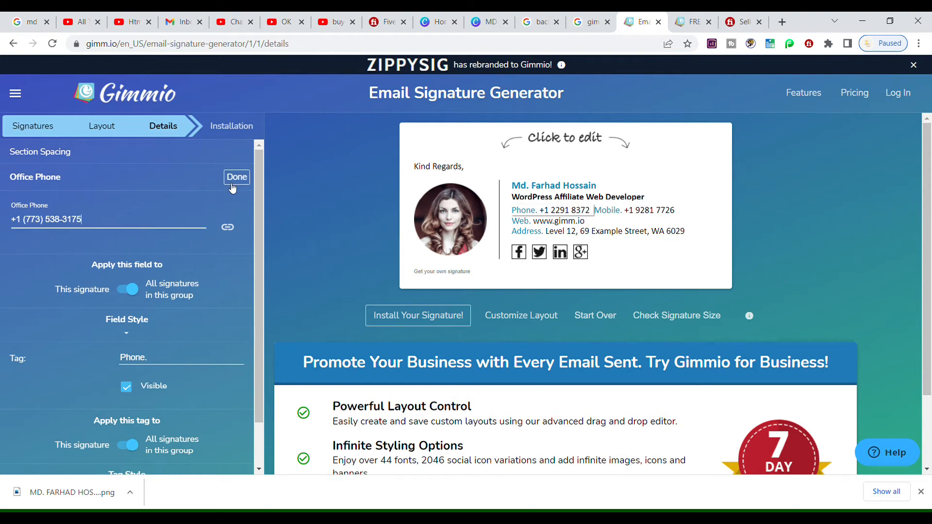
left_click(651, 210)
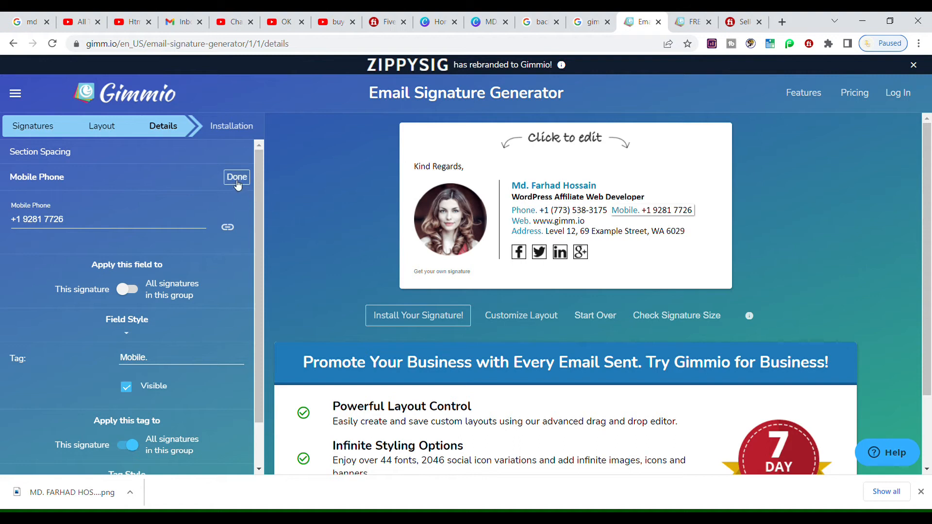
triple_click(124, 219)
key("BackSpace")
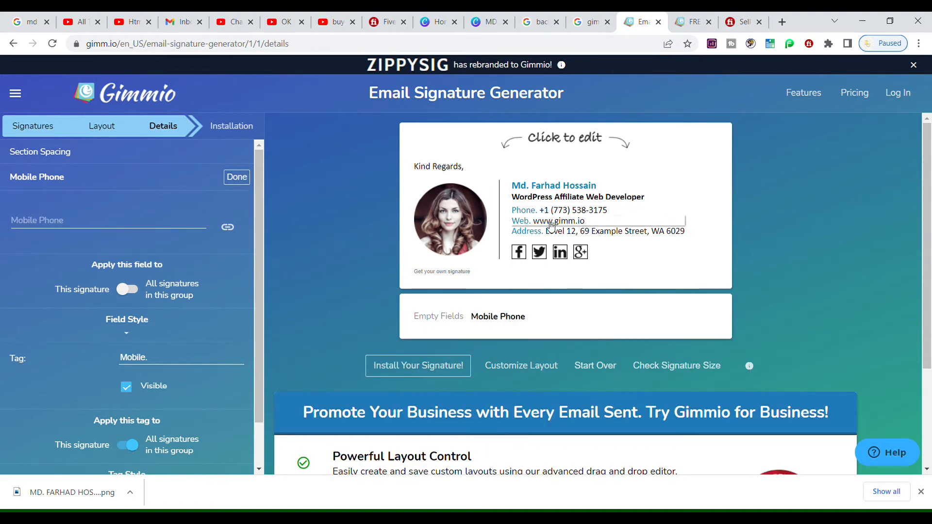
Replace the sample website and office address with the firm's own
left_click(551, 223)
triple_click(71, 213)
type("www.okdigitalitfirm.com")
left_click(233, 186)
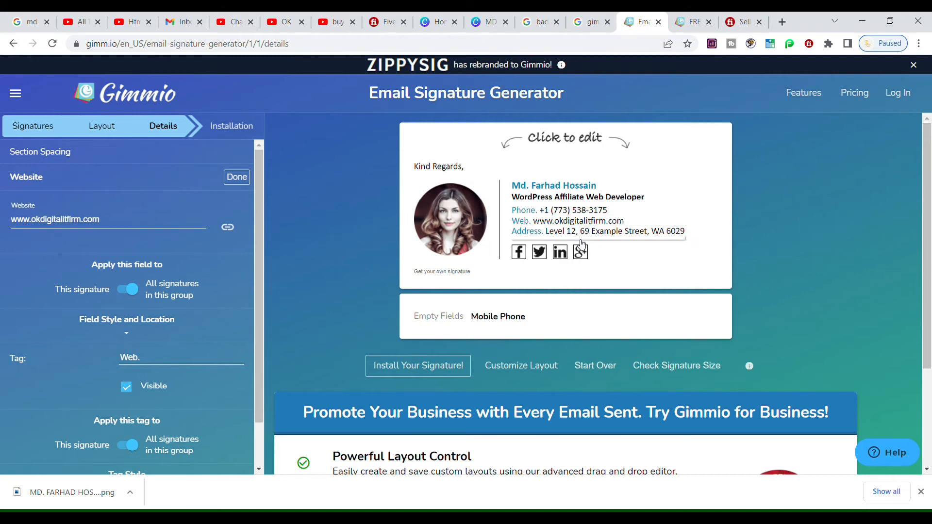
left_click(546, 231)
triple_click(33, 221)
left_click(236, 177)
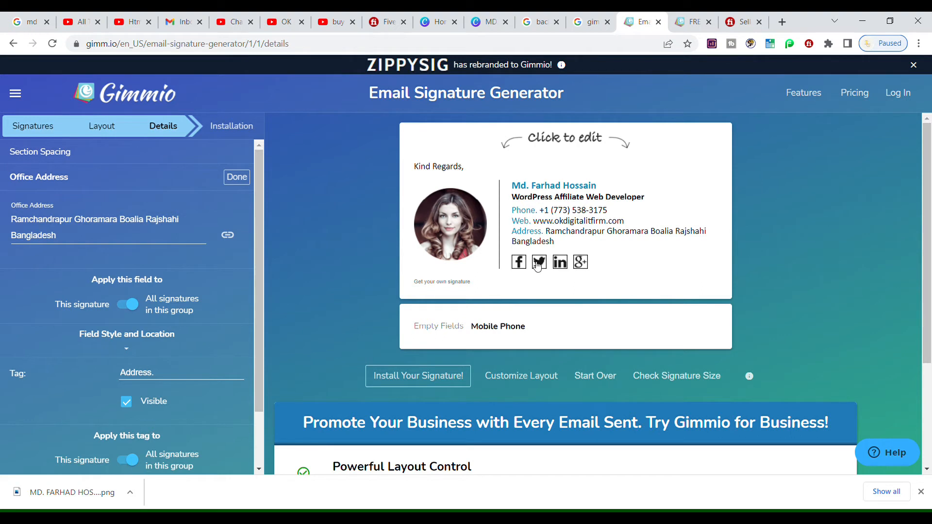
Change the second social icon to YouTube at 100% scale with the channel link
left_click(522, 268)
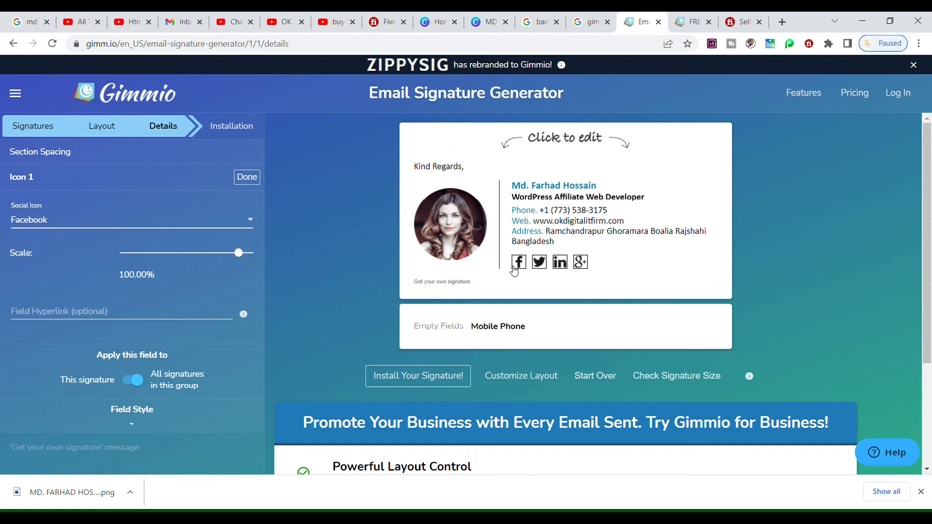
left_click(138, 222)
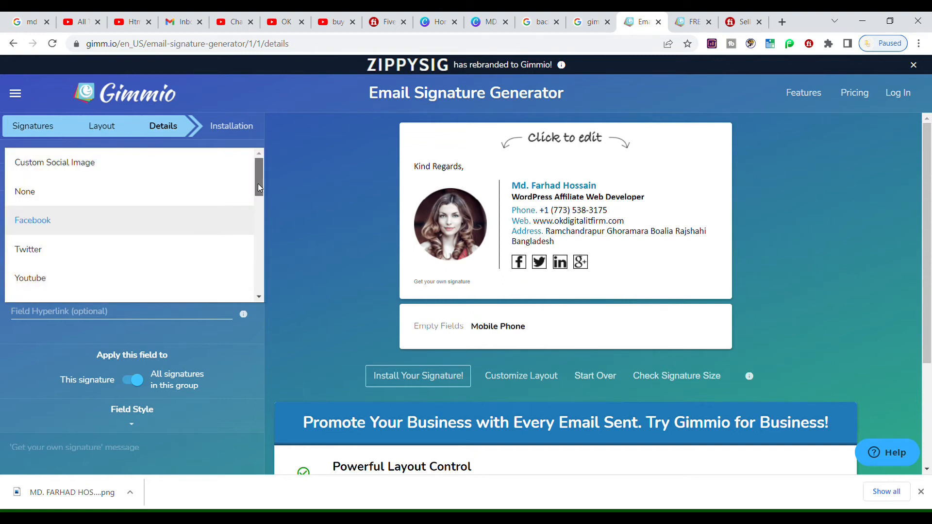
scroll(252, 194, "down", 1)
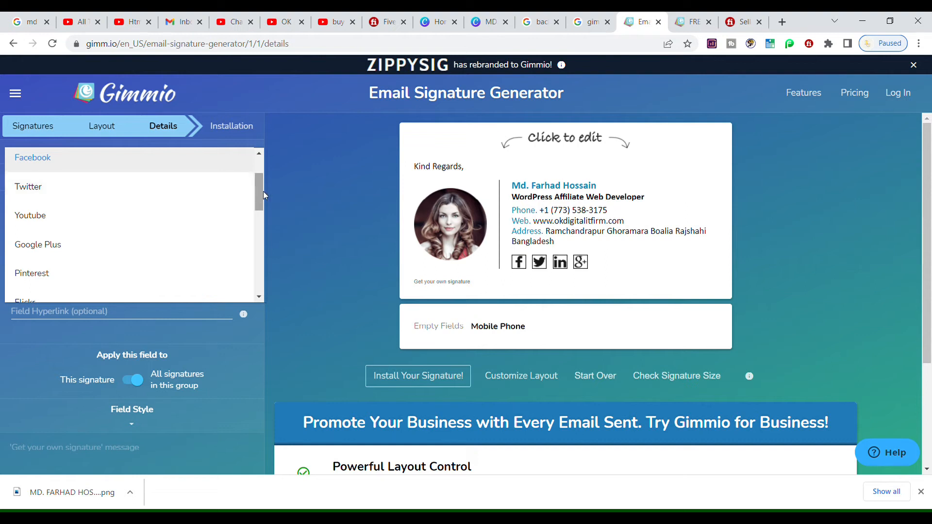
left_click(543, 266)
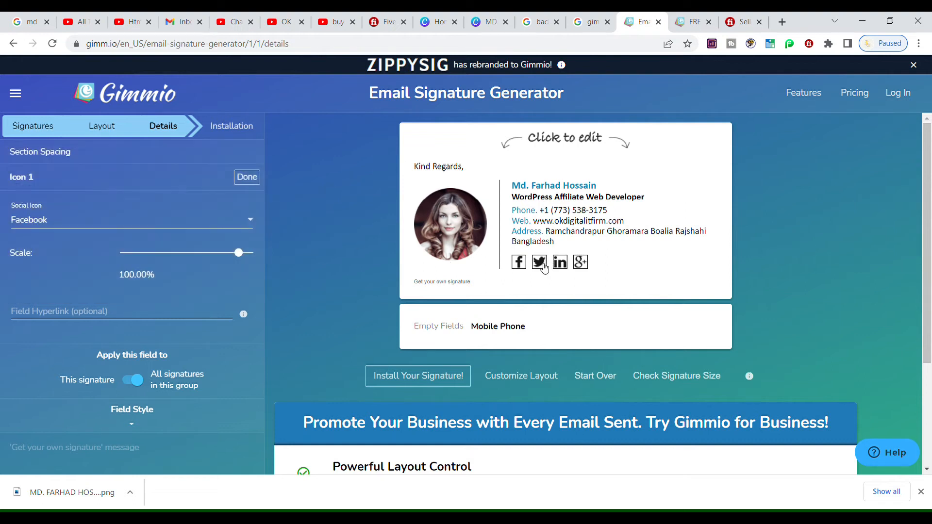
left_click(51, 226)
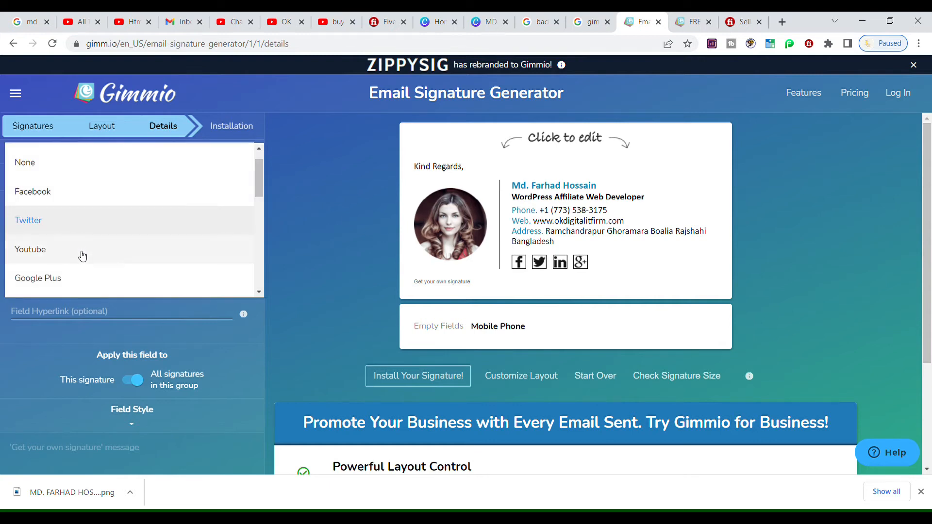
left_click(95, 249)
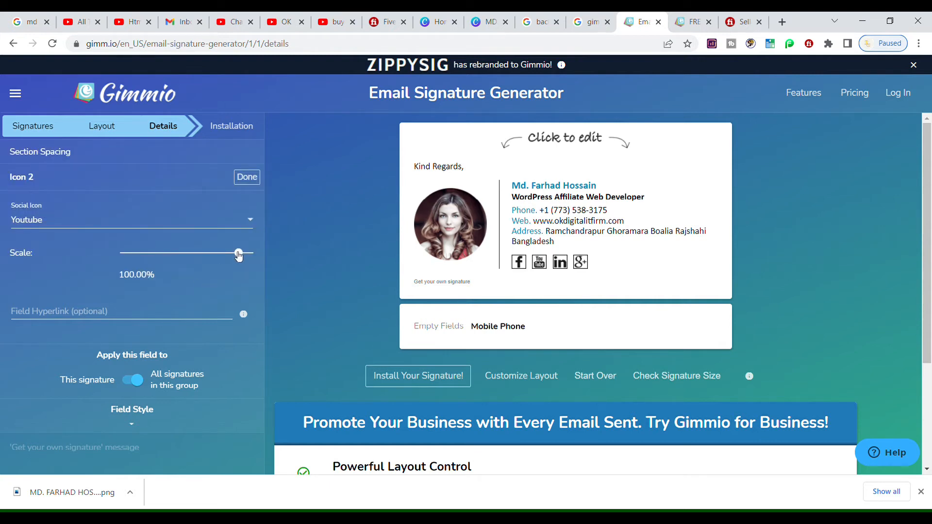
left_click_drag(239, 257, 236, 257)
left_click(222, 275)
left_click(101, 321)
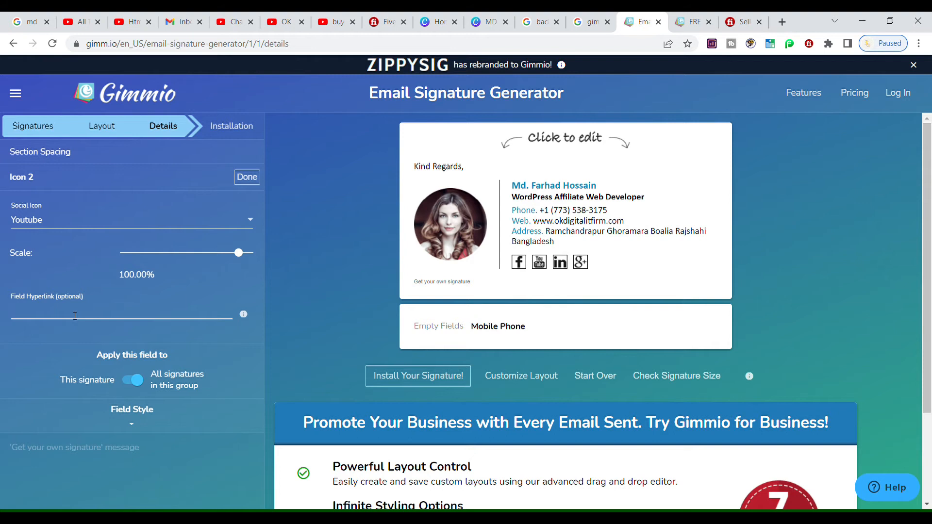
type("https://www.youtube.com/channel/UCM4gshnHh1vuPKav3zjPcFA")
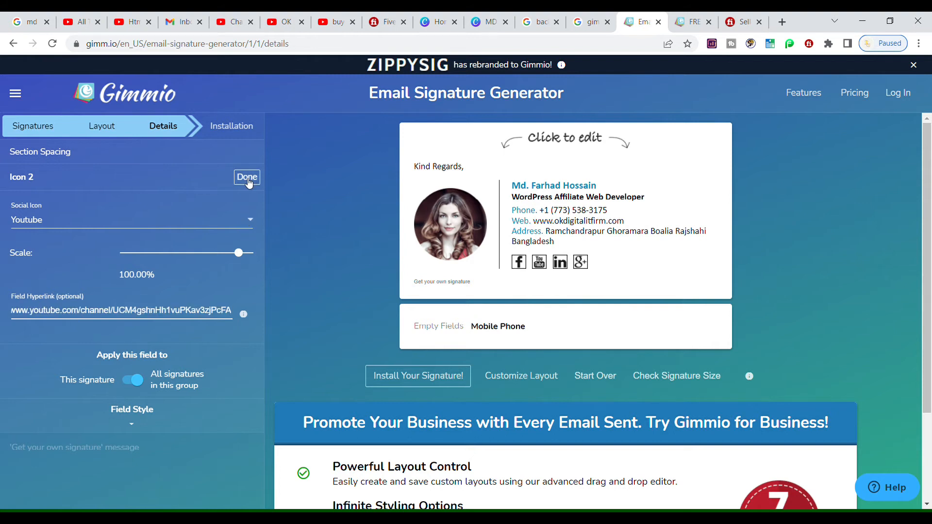
left_click(247, 178)
Confirm the Facebook and LinkedIn icons and set the fourth icon to Website with its URL
left_click(524, 267)
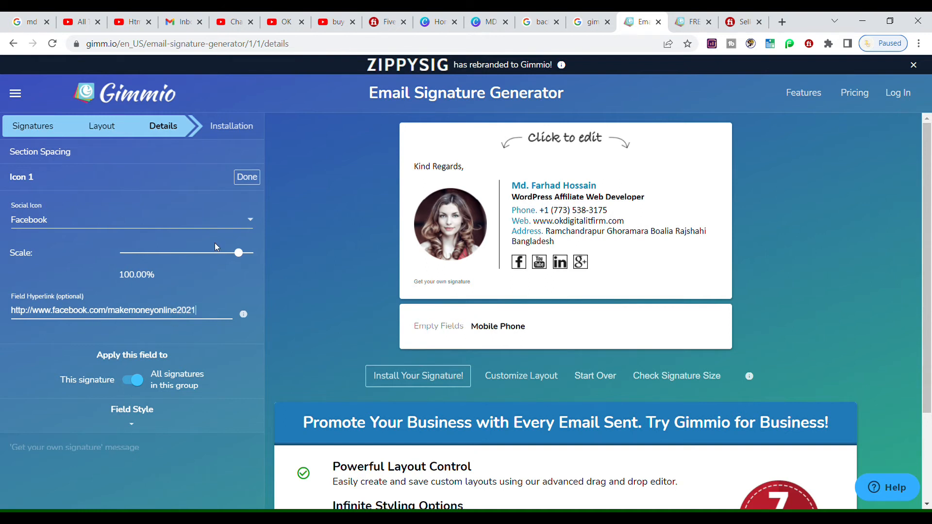
left_click(247, 177)
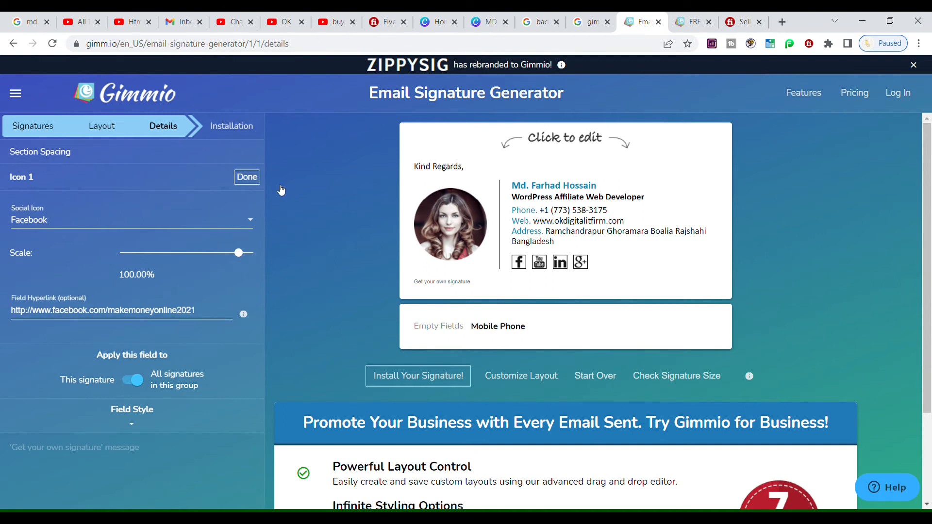
left_click(563, 264)
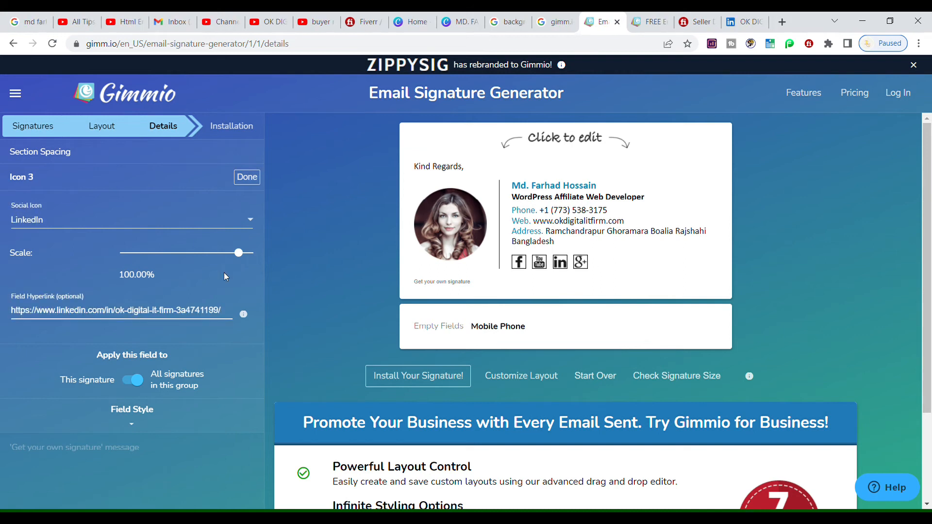
left_click(246, 177)
left_click(97, 220)
left_click(63, 210)
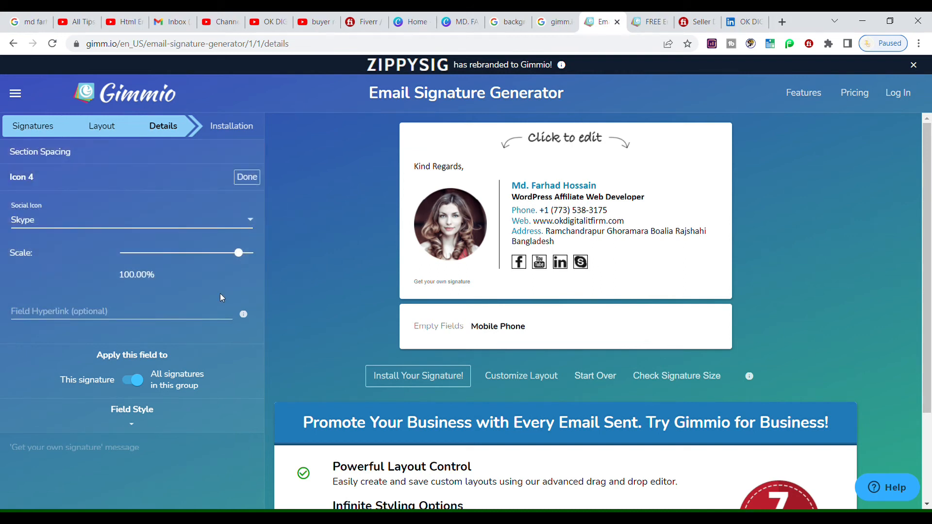
left_click(50, 229)
scroll(257, 253, "down", 1)
left_click_drag(257, 253, 258, 270)
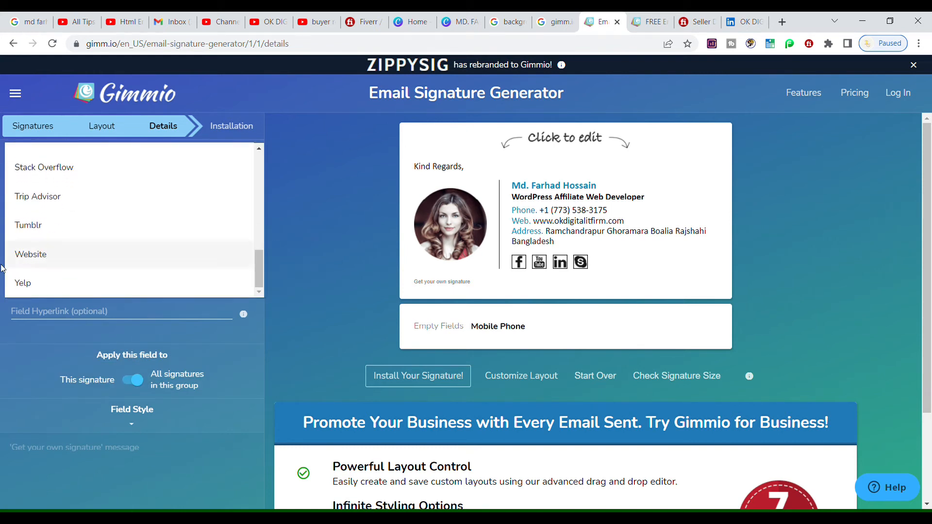
left_click(87, 254)
left_click(87, 322)
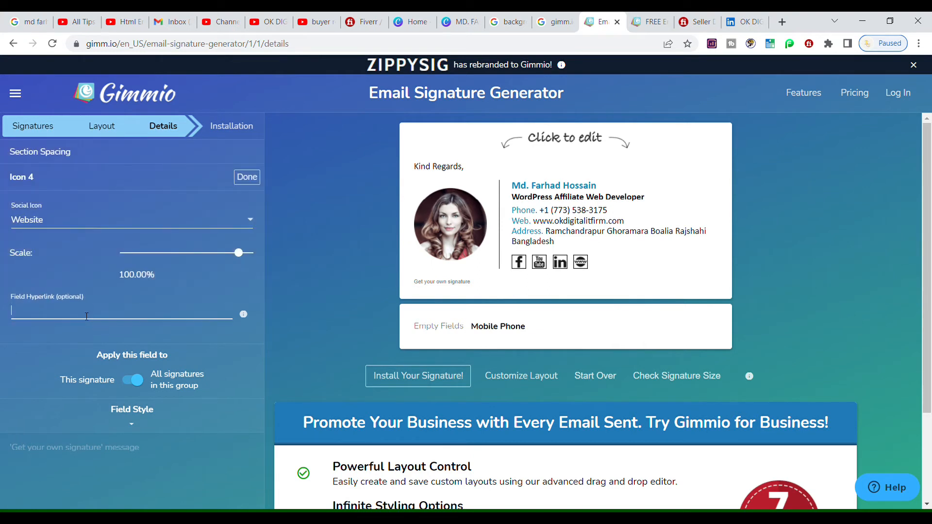
type("https://www.okdigitalitfirm.com")
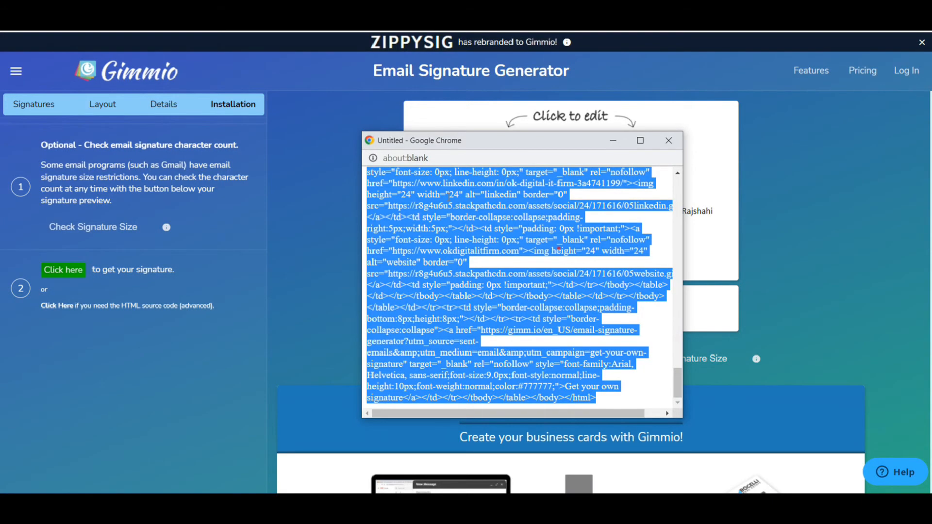
Select all of the signature's HTML source code to copy it
left_click(559, 248)
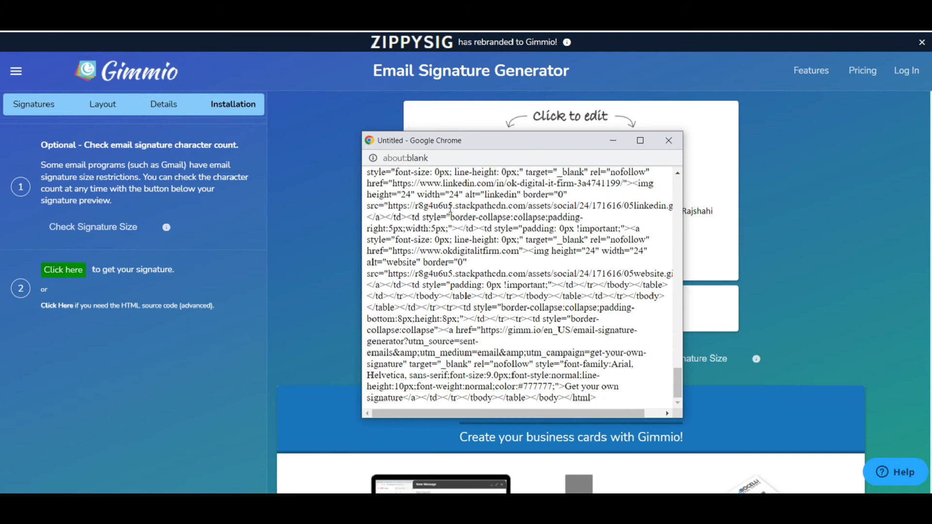
key("ctrl+a")
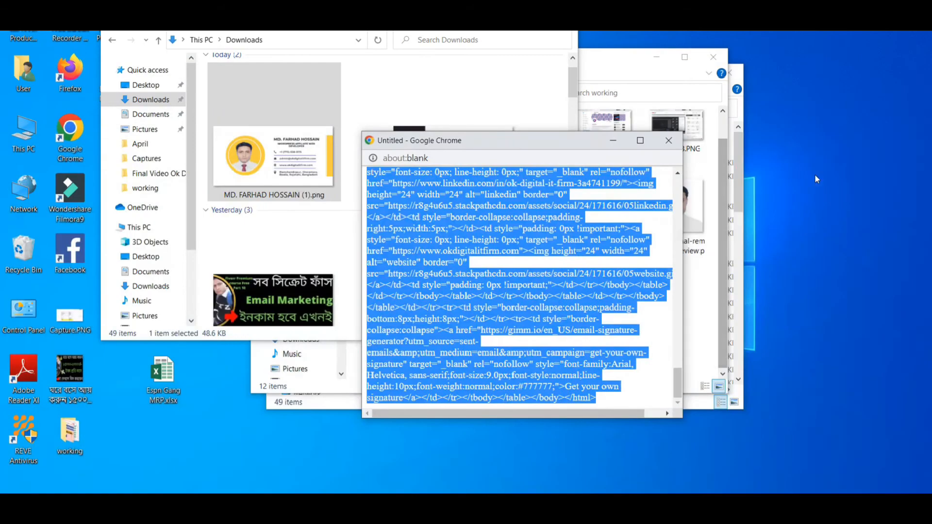
right_click(815, 174)
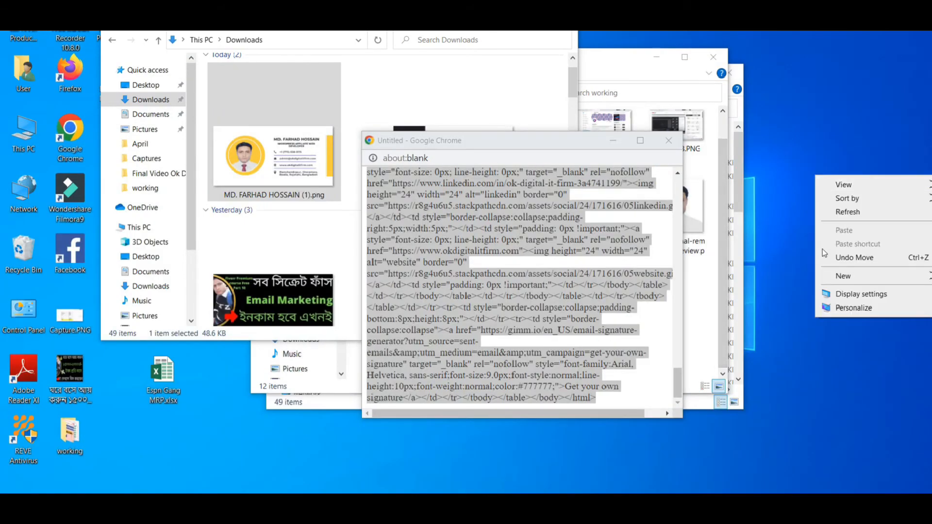
Create a new desktop text document named Email Signature.txt and open it in Notepad
left_click(836, 274)
left_click(680, 364)
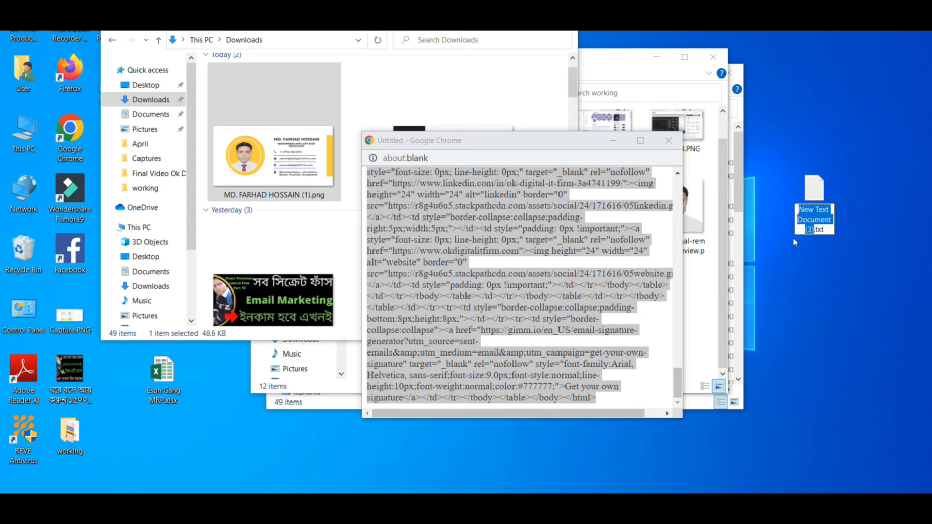
type("Email Sig")
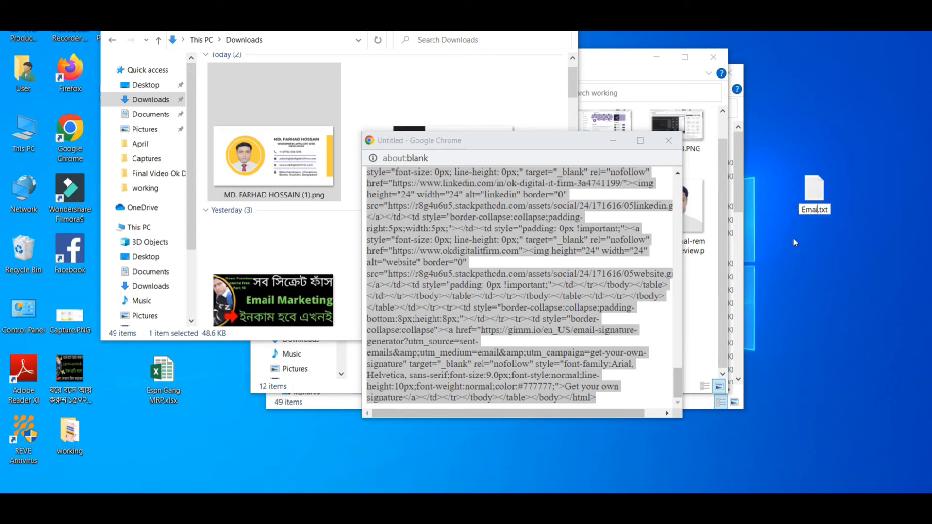
type("nature")
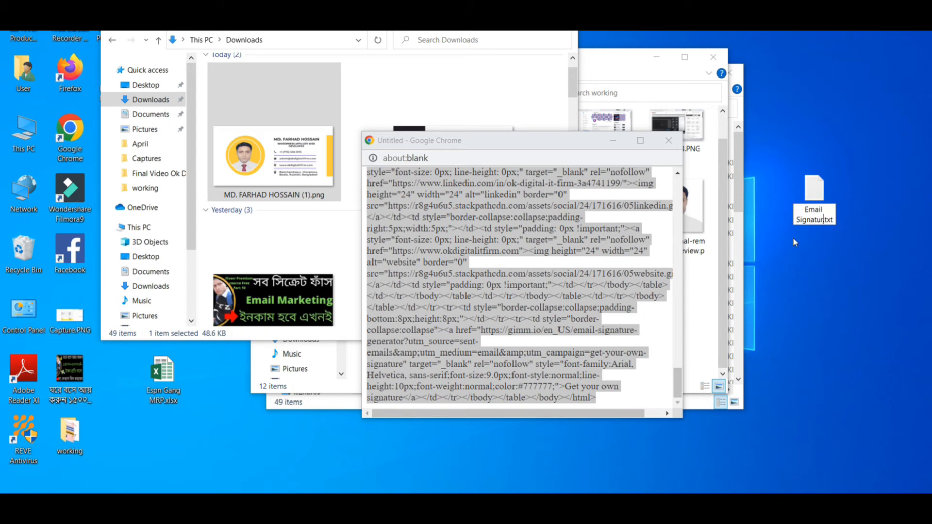
key("Return")
double_click(811, 206)
right_click(442, 210)
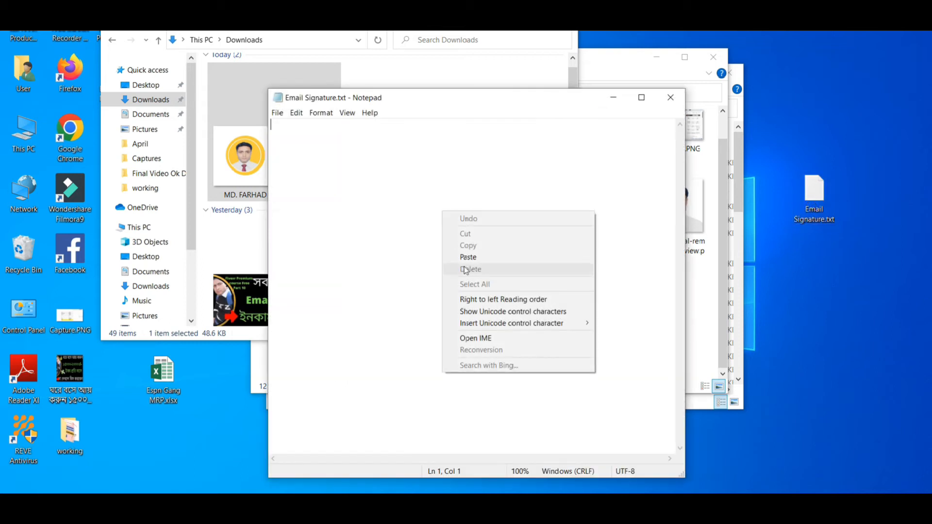
Paste the copied Gimmio HTML signature code into Email Signature.txt, save it, and scroll through the code
left_click(465, 256)
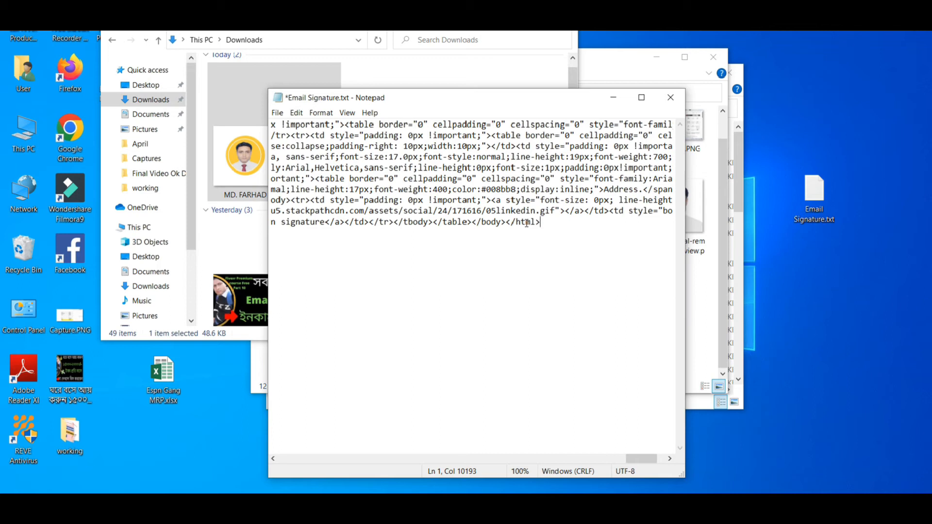
key("ctrl+s")
mouse_move(635, 457)
left_mouse_down()
mouse_move(599, 467)
mouse_move(562, 462)
mouse_move(629, 464)
left_mouse_up()
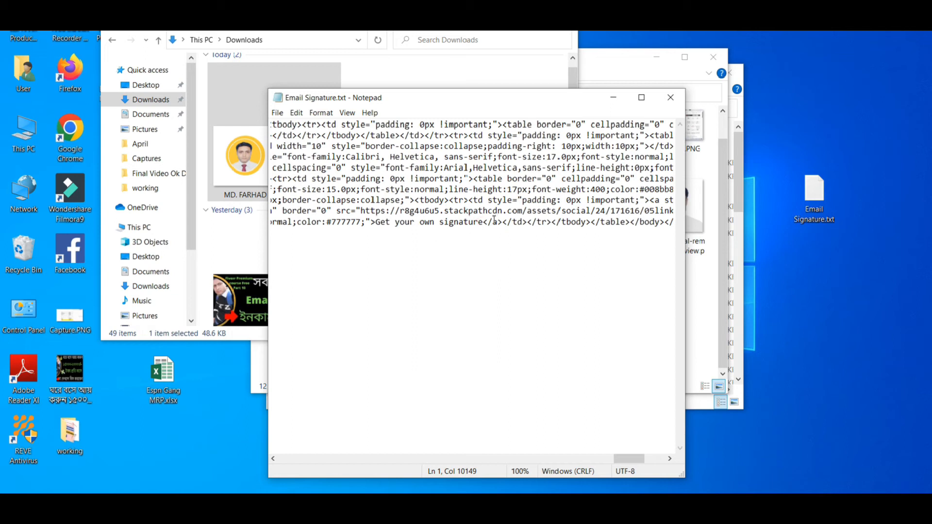
left_click_drag(627, 460, 493, 474)
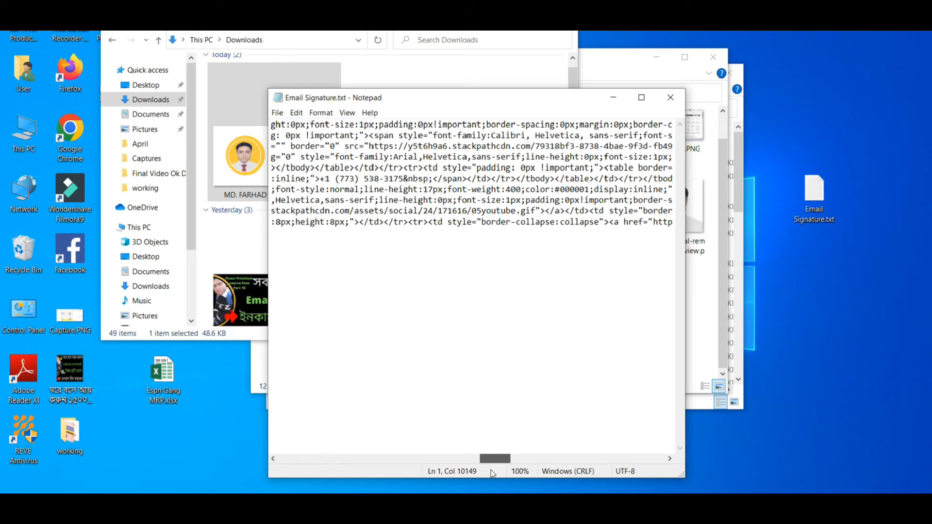
left_click_drag(491, 470, 503, 473)
Select the start of the Gimmio credit link code, including the gimm.io tracking URL
left_click(465, 222)
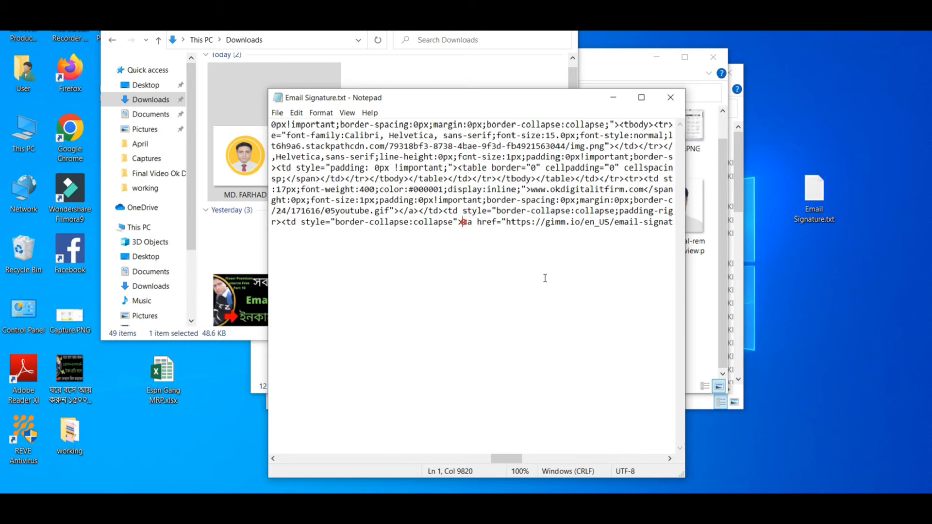
key("shift+Right")
key("shift+Right")
key("shift+Right")
key("shift+Right")
key("shift+Right")
key("shift+Right")
key("shift+Right")
key("shift+Right")
key("shift+Right")
key("shift+Right")
key("shift+Right")
key("shift+Right")
key("shift+Right")
key("shift+Right")
key("shift+Right")
key("shift+Right")
key("shift+Right")
key("shift+Right")
key("shift+Right")
key("shift+Right")
key("shift+Right")
key("shift+Right")
key("shift+Right")
key("shift+Right")
key("shift+Right")
key("shift+Right")
key("shift+Right")
key("shift+Right")
key("shift+Right")
key("shift+Right")
key("shift+Right")
key("shift+Right")
key("shift+Right")
key("shift+Right")
key("shift+Right")
key("shift+Right")
key("shift+Right")
key("shift+Right")
key("shift+Right")
key("shift+Right")
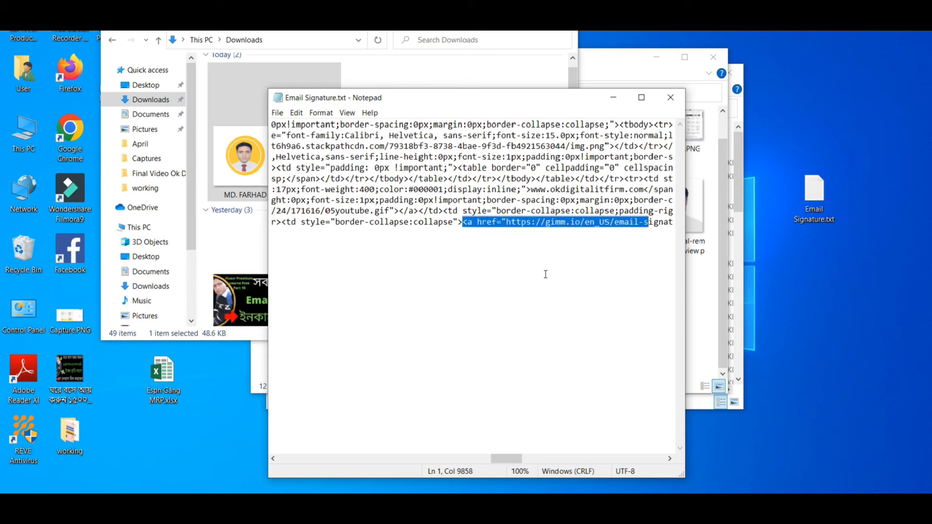
key("shift+Right")
key("shift+Right")
key("shift+Right")
key("shift+Right")
key("shift+Right")
key("shift+Right")
key("shift+Right")
key("shift+Right")
key("shift+Right")
key("shift+Right")
key("shift+Right")
key("shift+Right")
key("shift+Right")
key("shift+Right")
key("shift+Right")
key("shift+Right")
key("shift+Right")
key("shift+Right")
key("shift+Right")
key("shift+Right")
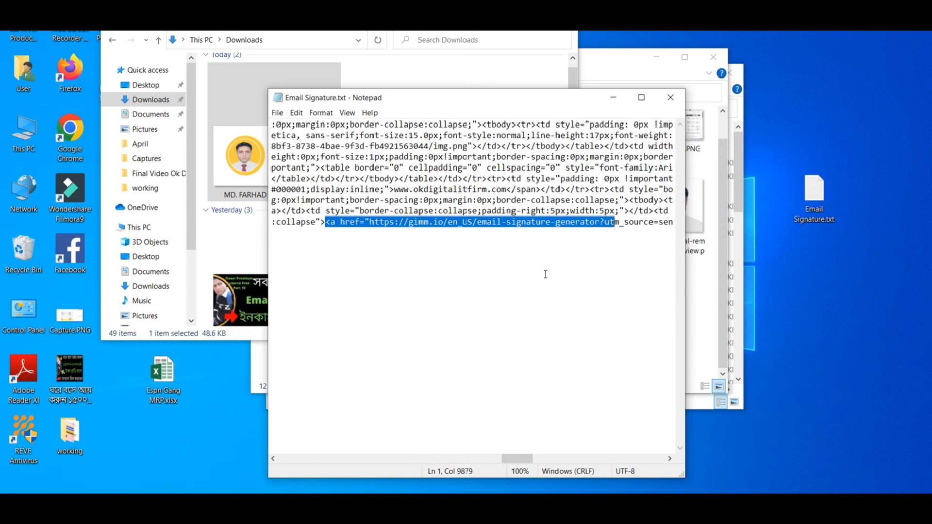
key("shift+Right")
key("shift+Right")
key("shift+Right")
key("shift+Right")
key("shift+Right")
key("shift+Right")
key("shift+Right")
key("shift+Right")
key("shift+Right")
key("shift+Right")
key("shift+Right")
key("shift+Right")
key("shift+Right")
key("shift+Right")
key("shift+Right")
key("shift+Right")
key("shift+Right")
key("shift+Right")
key("shift+Right")
key("shift+Right")
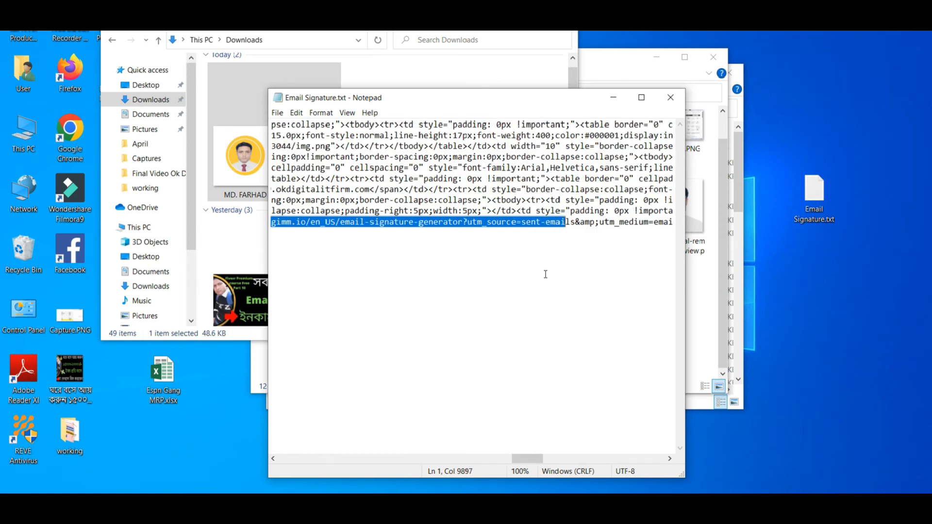
key("shift+Right")
key("shift+Right")
key("shift+Right")
key("shift+Right")
key("shift+Right")
key("shift+Right")
key("shift+Right")
key("shift+Right")
key("shift+Right")
key("shift+Right")
key("shift+Right")
key("shift+Right")
key("shift+Right")
key("shift+Right")
key("shift+Right")
key("shift+Right")
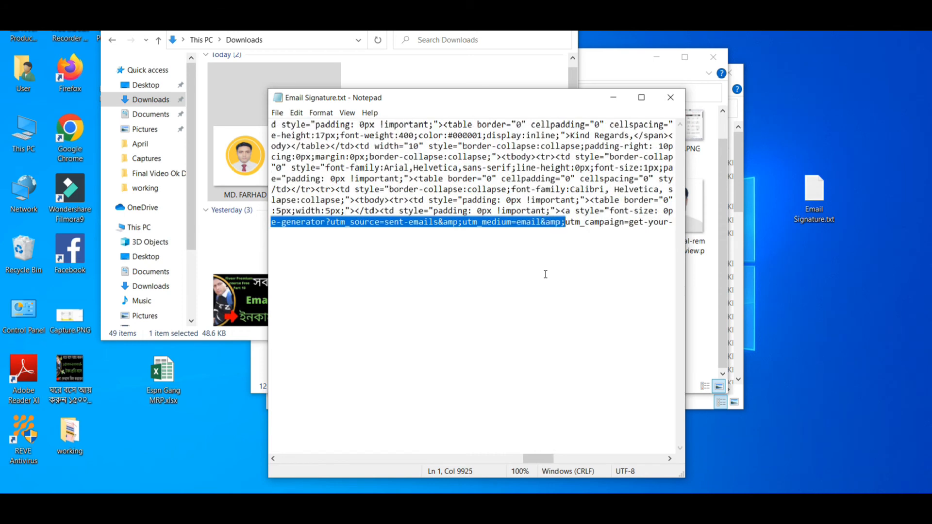
key("shift+Right")
key("shift+Right")
key("shift+Right")
key("shift+Right")
key("shift+Right")
key("shift+Right")
key("shift+Right")
key("shift+Right")
key("shift+Right")
key("shift+Right")
key("shift+Right")
key("shift+Right")
key("shift+Right")
key("shift+Right")
key("shift+Right")
key("shift+Right")
key("shift+Right")
key("shift+Right")
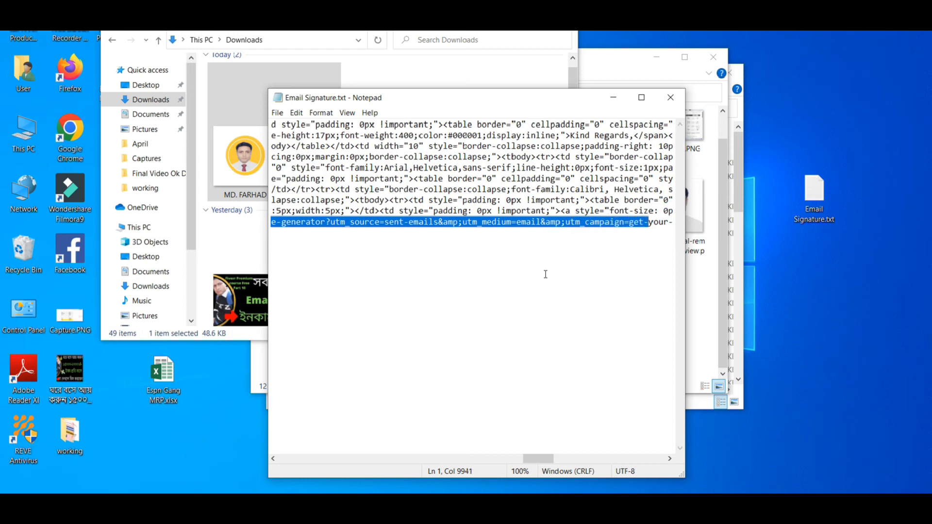
key("shift+Right")
key("shift+Right")
key("shift+Right")
key("shift+Right")
key("shift+Right")
key("shift+Right")
key("shift+Right")
key("shift+Right")
key("shift+Right")
key("shift+Right")
key("shift+Right")
key("shift+Right")
key("shift+Right")
key("shift+Right")
key("shift+Right")
key("shift+Right")
key("shift+Right")
key("shift+Right")
key("shift+Right")
key("shift+Right")
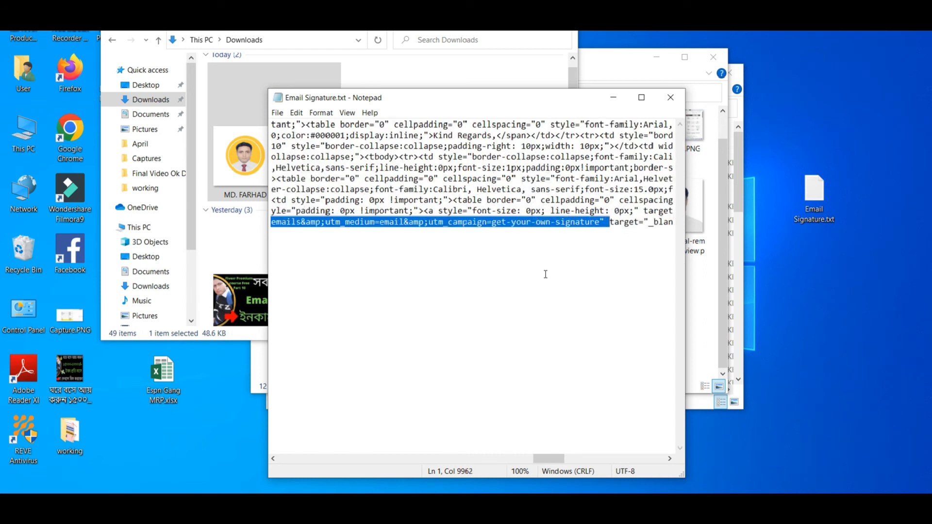
Extend the selection through 'Get your own signature</a>', delete it, and close the file
key("shift+Right")
key("shift+Right")
key("shift+Right")
key("shift+Right")
key("shift+Right")
key("shift+Right")
key("shift+Right")
key("shift+Right")
key("shift+Right")
key("shift+Right")
key("shift+Right")
key("shift+Right")
key("shift+Right")
key("shift+Right")
key("shift+Right")
key("shift+Right")
key("shift+Right")
key("shift+Right")
key("shift+Right")
key("shift+Right")
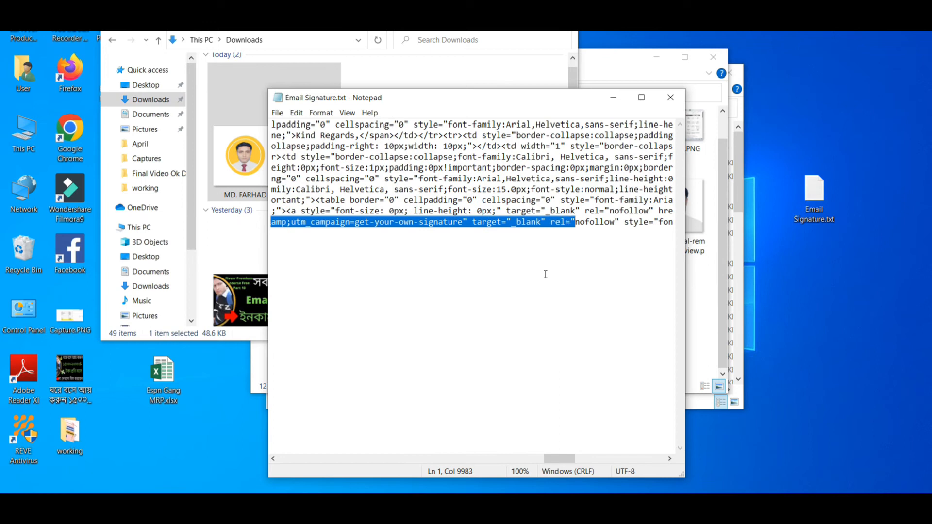
key("shift+Right")
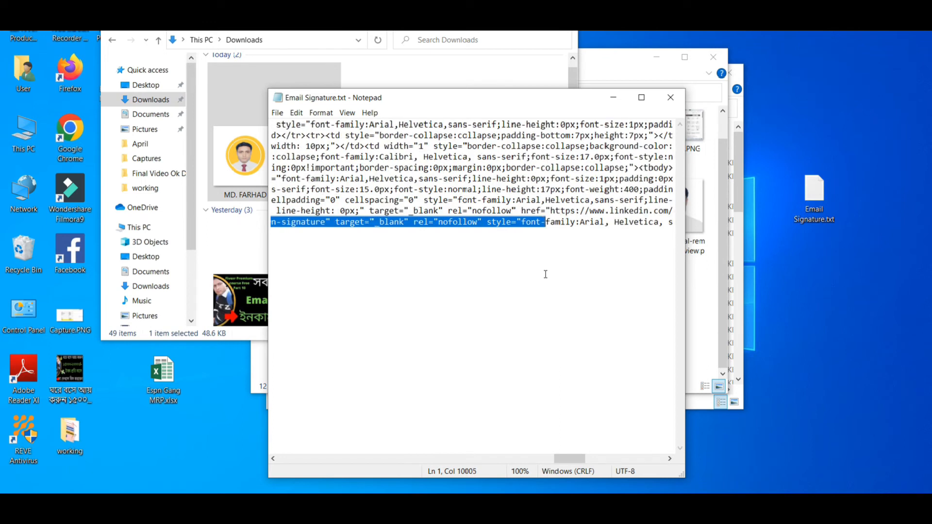
key("shift+Right")
key("shift+Right")
key("shift+Right")
key("shift+Right")
key("shift+Right")
key("shift+Right")
key("shift+Right")
key("shift+Right")
key("shift+Right")
key("shift+Right")
key("shift+Right")
key("shift+Right")
key("shift+Right")
key("shift+Right")
key("shift+Right")
key("shift+Right")
key("shift+Right")
key("shift+Right")
key("shift+Right")
key("shift+Right")
key("shift+Right")
key("shift+Right")
key("shift+Right")
key("shift+Right")
key("shift+Right")
key("shift+Right")
key("shift+Right")
key("shift+Right")
key("shift+Right")
key("shift+Right")
key("shift+Right")
key("shift+Right")
key("shift+Right")
key("shift+Right")
key("shift+Right")
key("shift+Right")
key("shift+Right")
key("shift+Right")
key("shift+Right")
key("shift+Right")
key("shift+Right")
key("shift+Right")
key("shift+Right")
key("shift+Right")
key("shift+Right")
key("shift+Right")
key("shift+Right")
key("shift+Right")
key("shift+Right")
key("shift+Right")
key("shift+Right")
key("shift+Right")
key("shift+Right")
key("shift+Right")
key("shift+Right")
key("shift+Right")
key("shift+Right")
key("shift+Right")
key("shift+Right")
key("shift+Right")
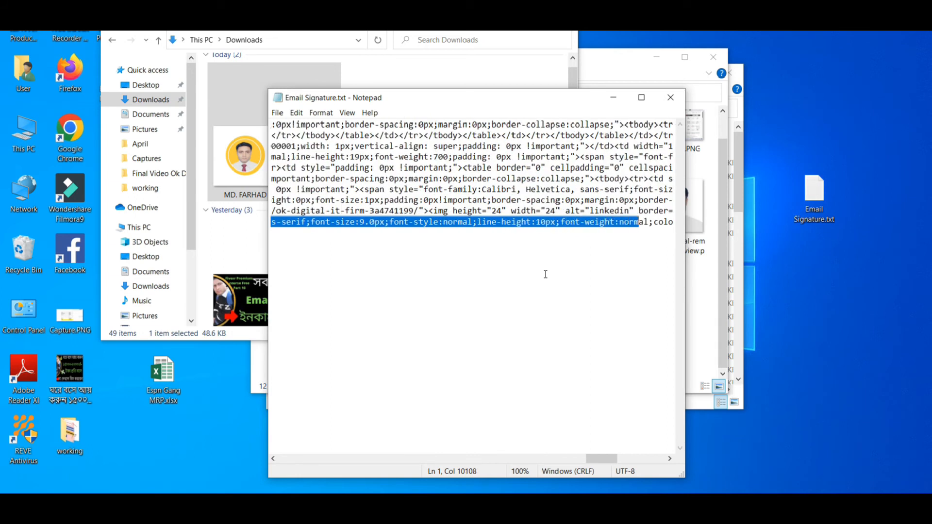
key("shift+Right")
key("shift+Right")
key("shift+Right")
key("shift+Right")
key("shift+Right")
key("shift+Right")
key("shift+Right")
key("shift+Right")
key("shift+Right")
key("shift+Right")
key("shift+Right")
key("shift+Right")
key("shift+Right")
key("shift+Right")
key("shift+Right")
key("shift+Right")
key("shift+Right")
key("shift+Right")
key("shift+Right")
key("shift+Right")
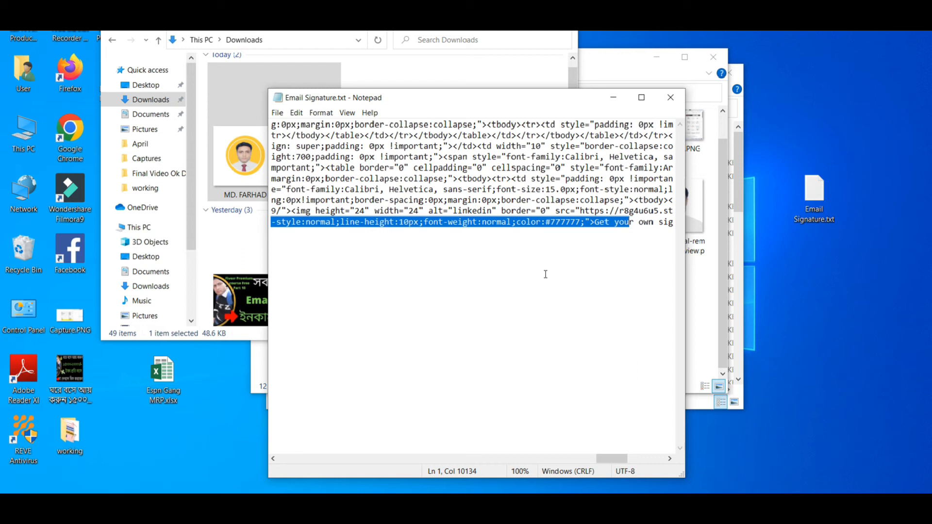
key("shift+Right")
key("shift+Right")
key("shift+Right")
key("shift+Right")
key("shift+Right")
key("shift+Right")
key("shift+Right")
key("shift+Right")
key("shift+Right")
key("shift+Right")
key("shift+Right")
key("shift+Right")
key("shift+Right")
key("shift+Right")
key("shift+Right")
key("shift+Right")
key("shift+Right")
key("shift+Right")
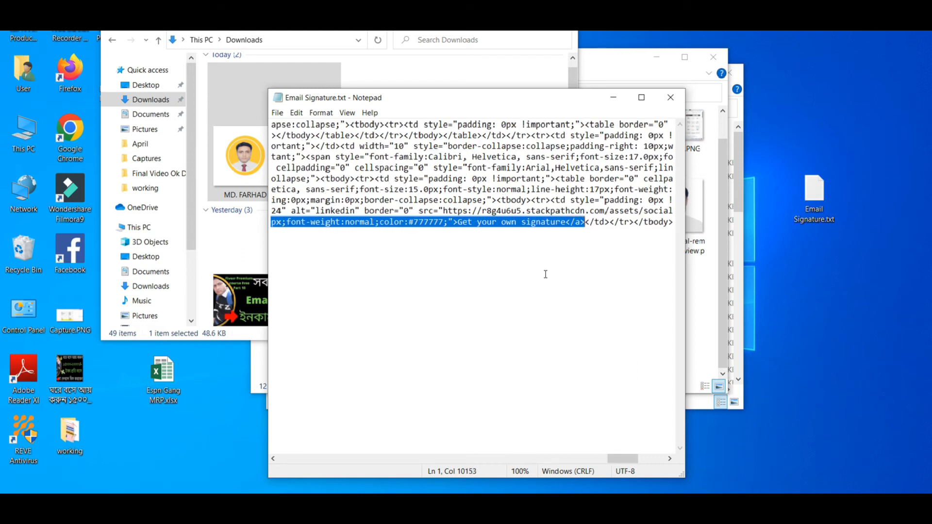
key("shift+Left")
key("shift+Left")
key("shift+Left")
key("shift+Left")
key("shift+Right")
key("shift+Right")
key("shift+Right")
key("shift+Right")
key("Delete")
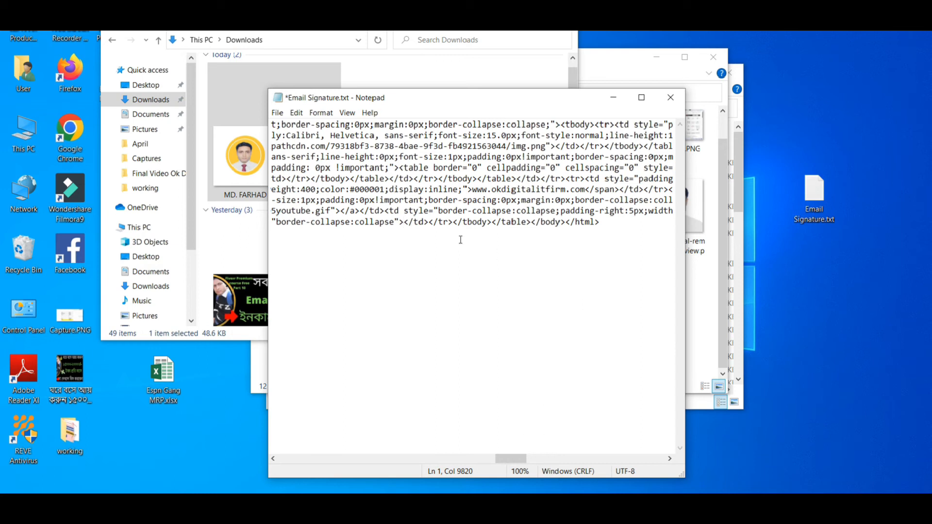
left_click(663, 98)
Change the desktop file's extension from .txt to .html, making it Email Signature.html
left_click(819, 213)
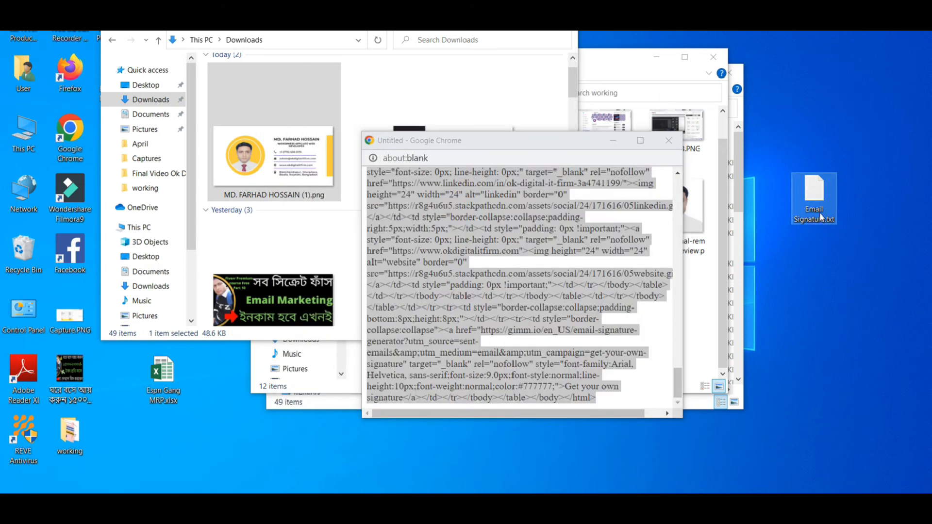
left_click(813, 209)
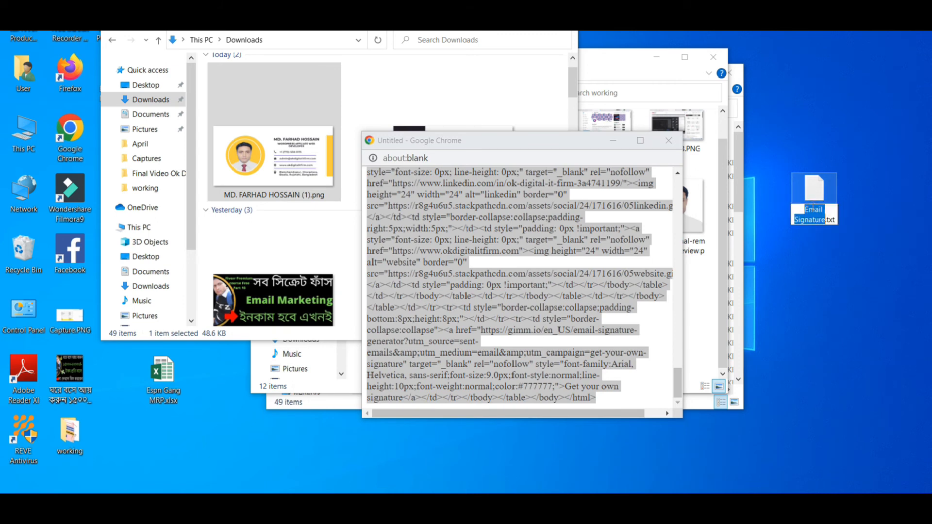
left_click(830, 218)
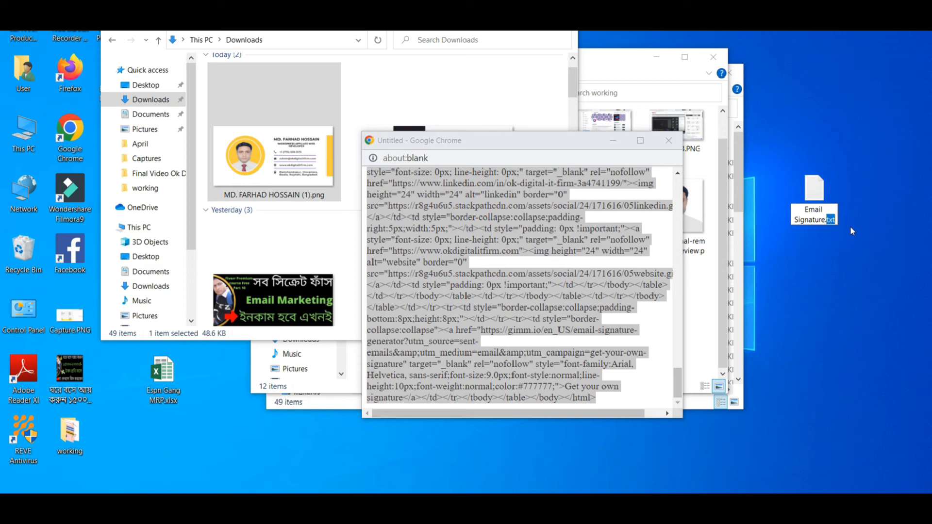
type("html")
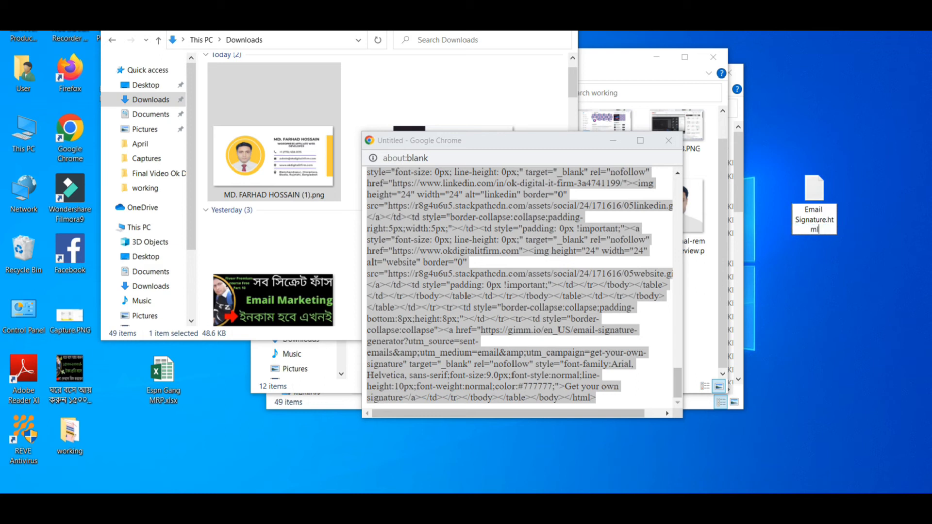
key("Return")
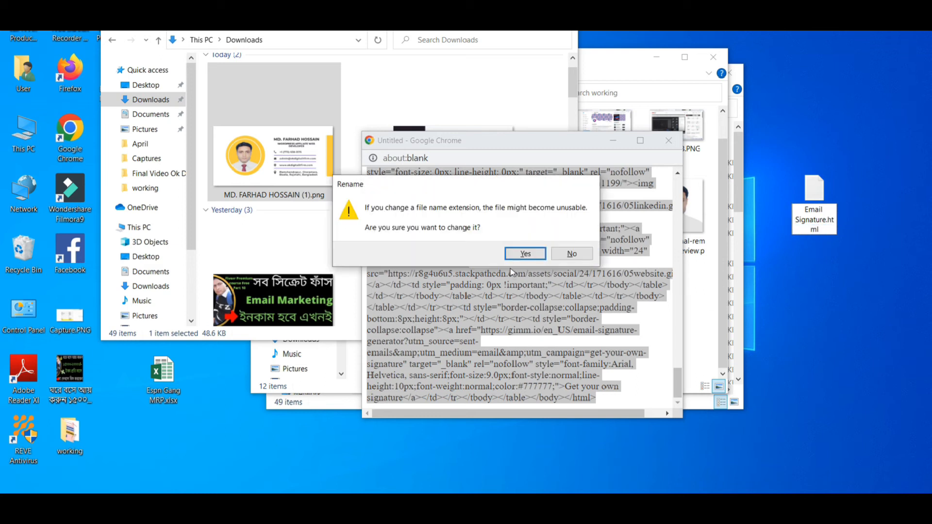
left_click(529, 253)
Preview Email Signature.html in Google Chrome, then go back to the Gimmio generator
left_click(667, 138)
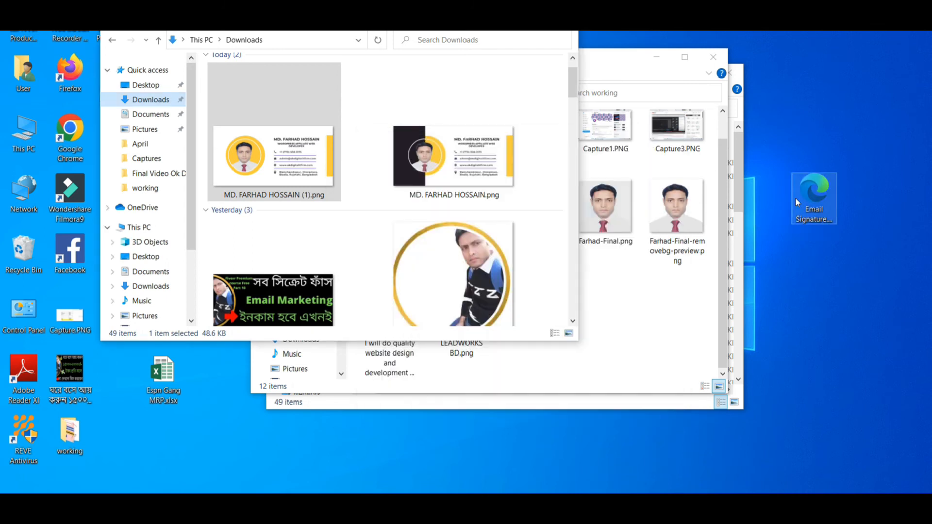
double_click(803, 200)
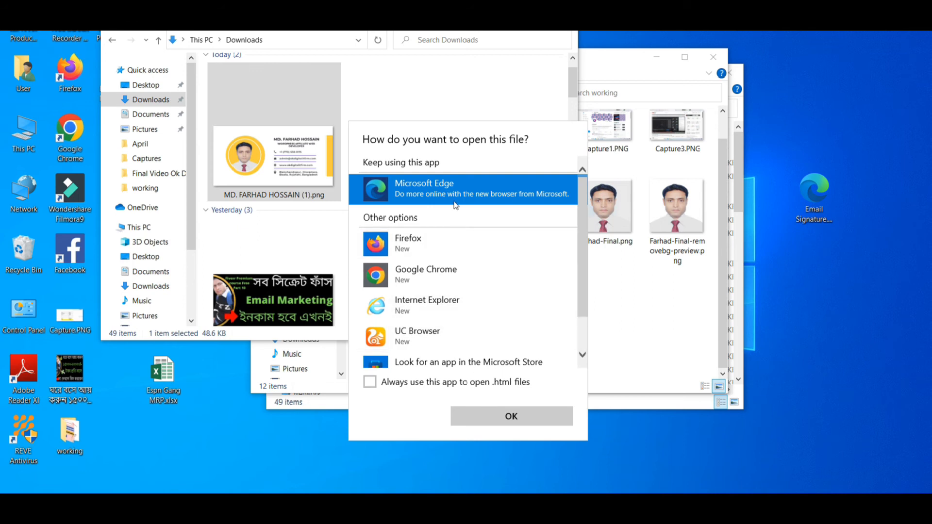
left_click(446, 273)
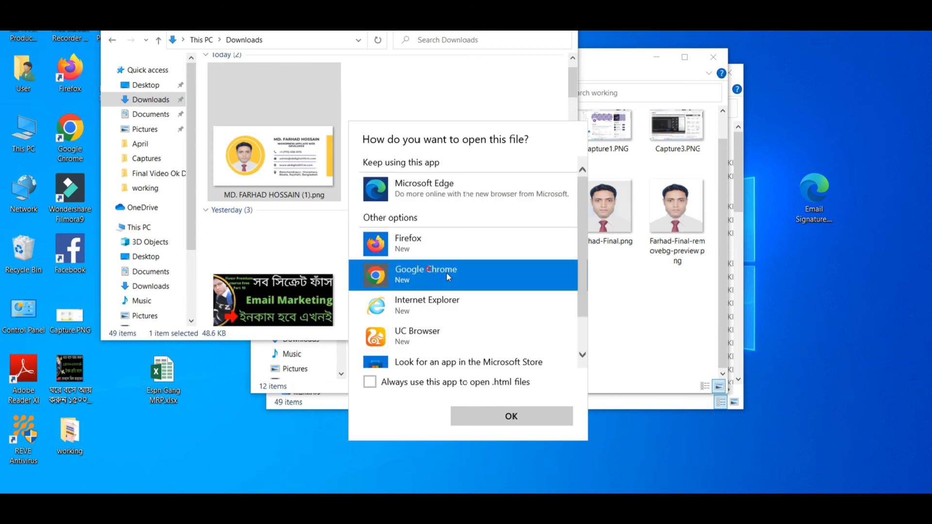
left_click(487, 416)
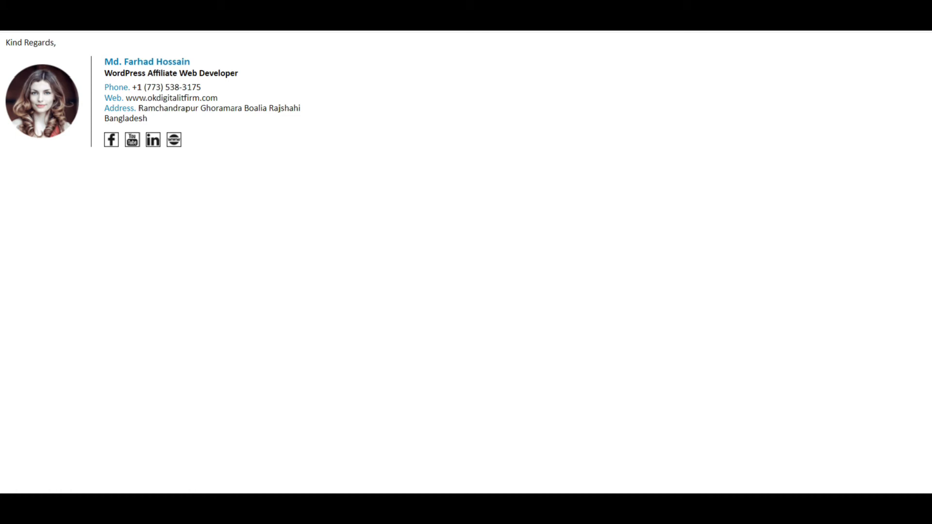
left_click(454, 217)
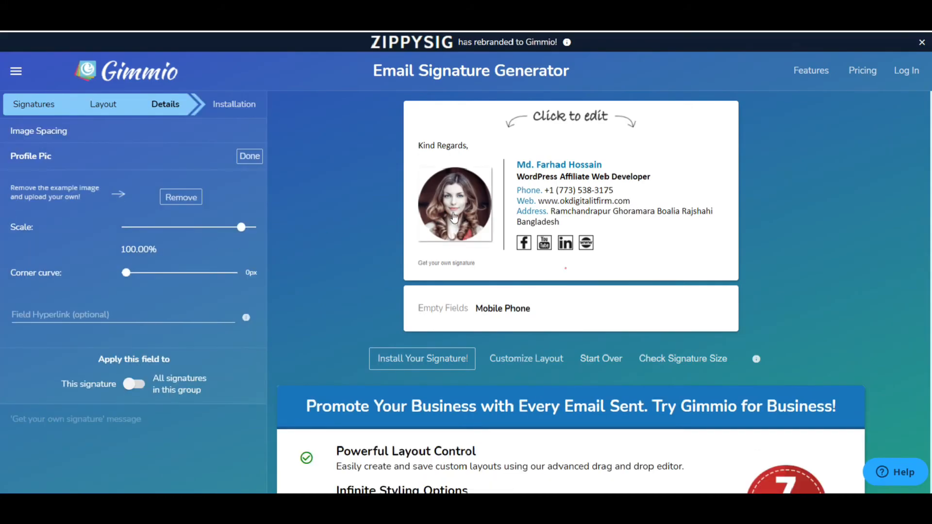
Replace the example profile picture by uploading Untitled design.png
left_click(182, 197)
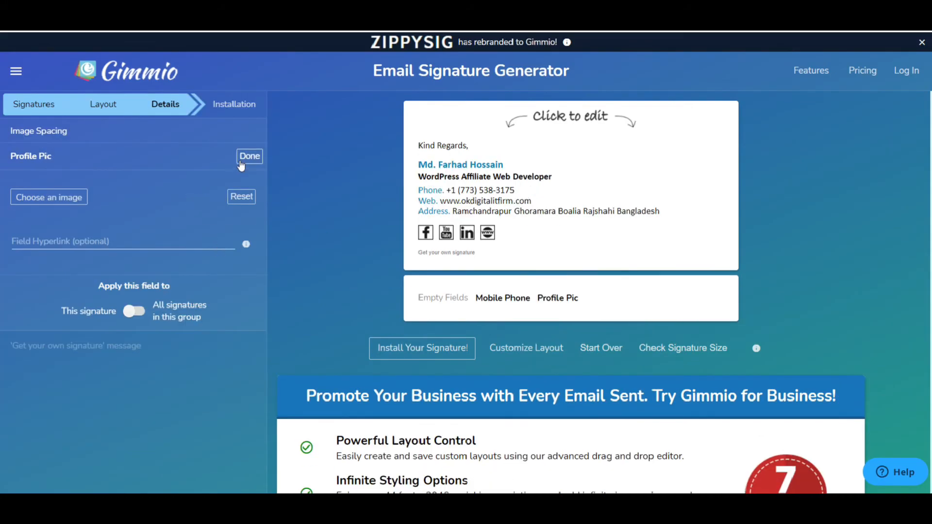
left_click(72, 198)
left_click(528, 297)
left_click(413, 205)
left_click(595, 369)
Crop the uploaded photo tightly around its circular frame and apply it
left_click_drag(623, 306, 639, 315)
left_click_drag(406, 84, 462, 126)
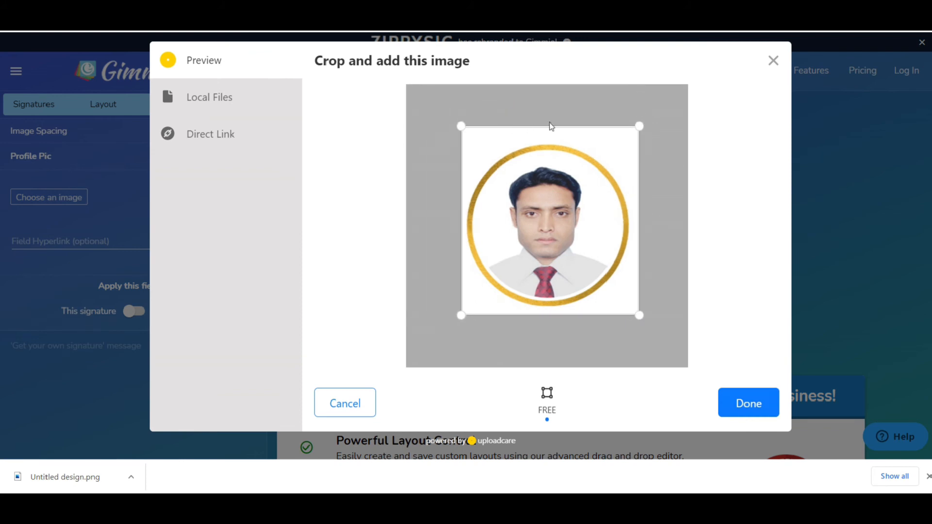
left_click_drag(639, 127, 638, 141)
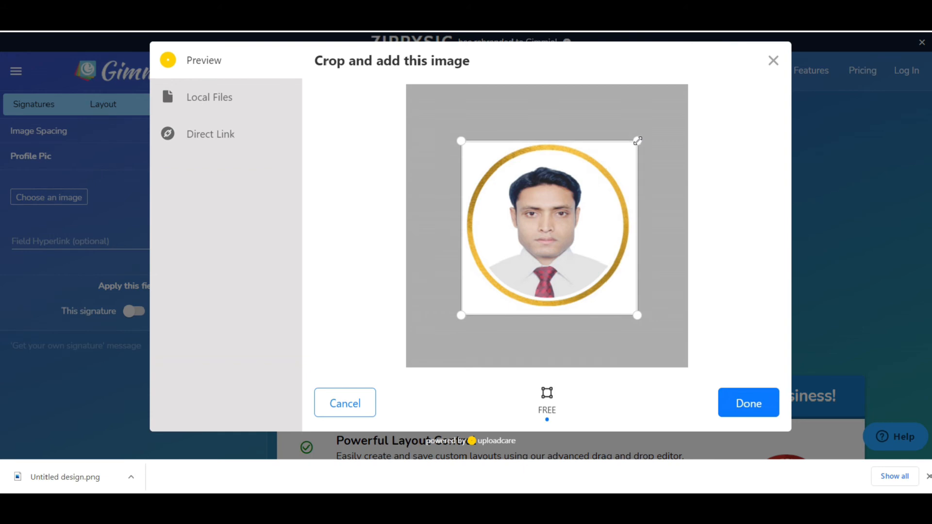
left_click_drag(637, 315, 635, 310)
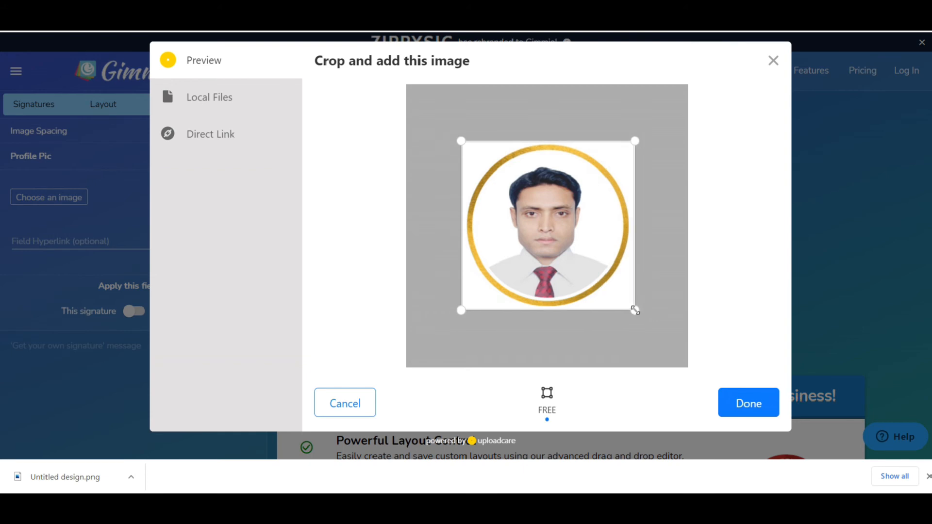
left_click(743, 403)
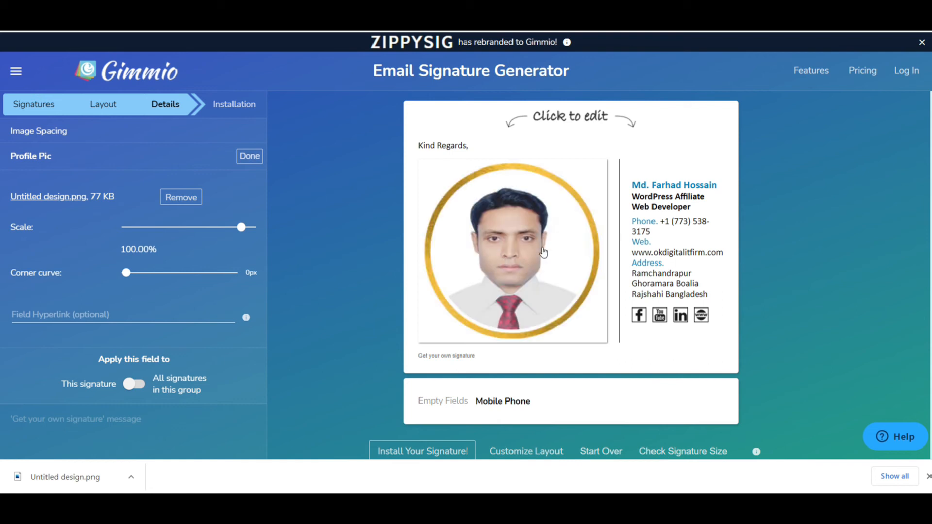
Scale the profile photo to 63.25% and open the signature's HTML source code
left_click_drag(244, 231, 228, 232)
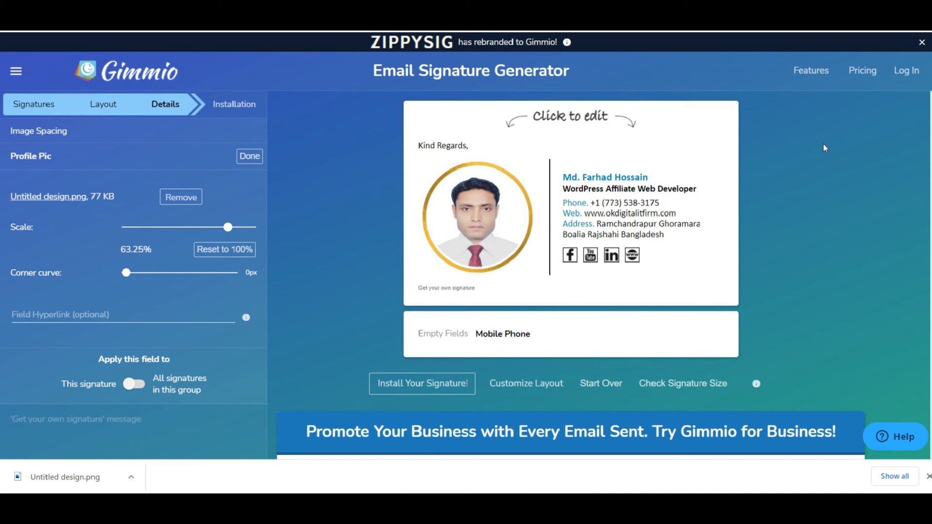
left_click(249, 157)
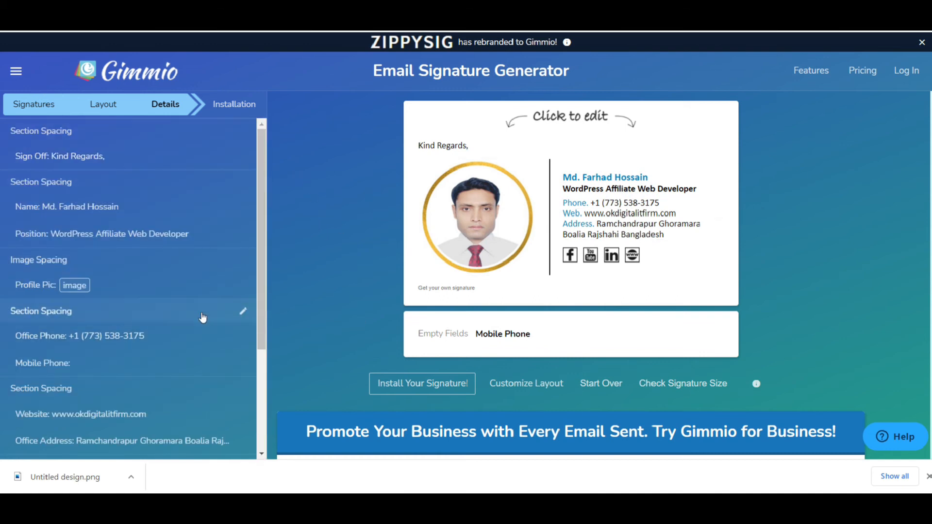
left_click(428, 392)
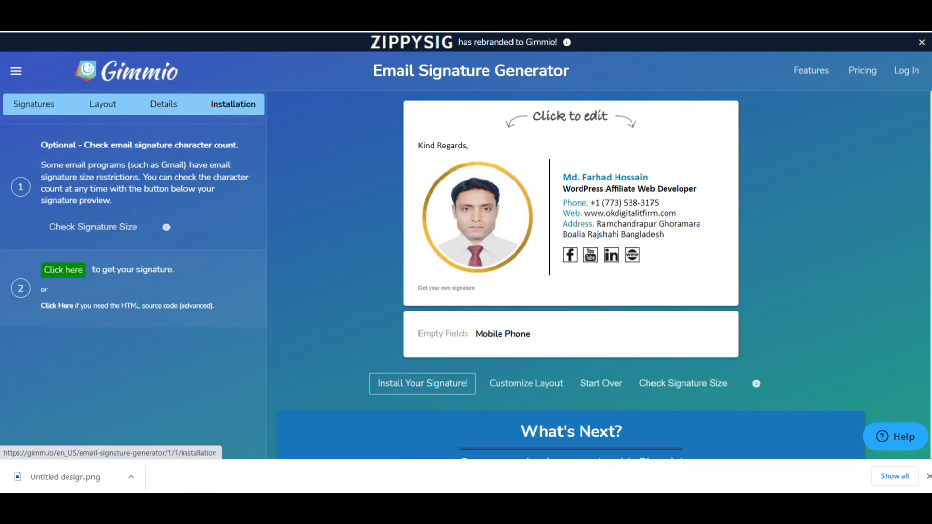
left_click(56, 306)
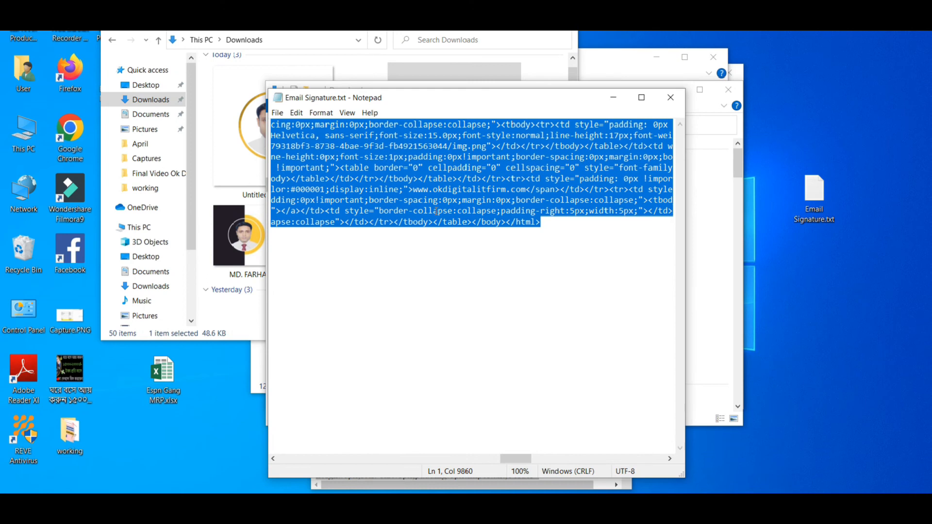
Paste the new signature HTML over the file's text, delete the 'Get your own signature' link, and save
key("ctrl+v")
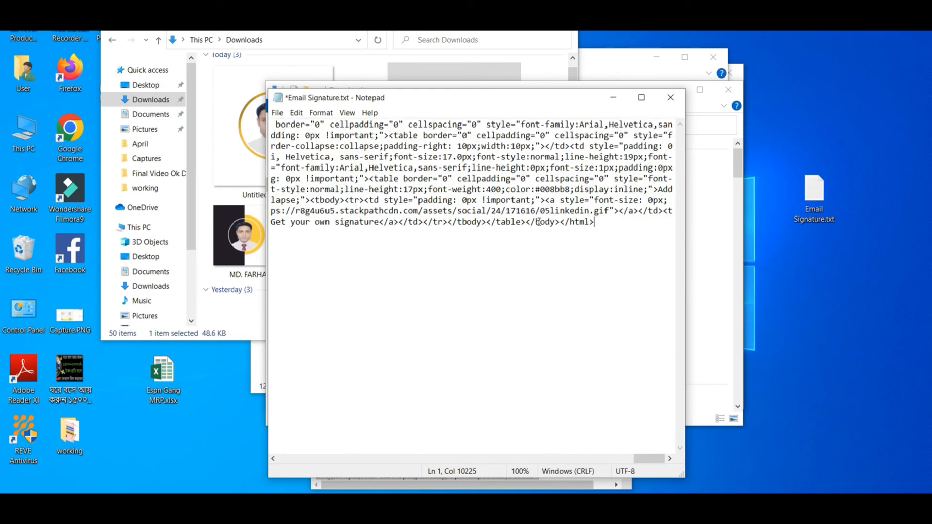
left_click(400, 223)
key("shift+Left")
key("shift+Left")
key("shift+Left")
key("shift+Left")
key("shift+Left")
key("shift+Left")
key("shift+Left")
key("shift+Left")
key("shift+Left")
key("shift+Left")
key("shift+Left")
key("shift+Left")
key("shift+Left")
key("shift+Left")
key("shift+Left")
key("shift+Left")
key("shift+Left")
key("shift+Left")
key("shift+Left")
key("shift+Left")
key("shift+Left")
key("shift+Left")
key("shift+Left")
key("shift+Left")
key("shift+Left")
key("shift+Left")
key("shift+Left")
key("shift+Left")
key("shift+Left")
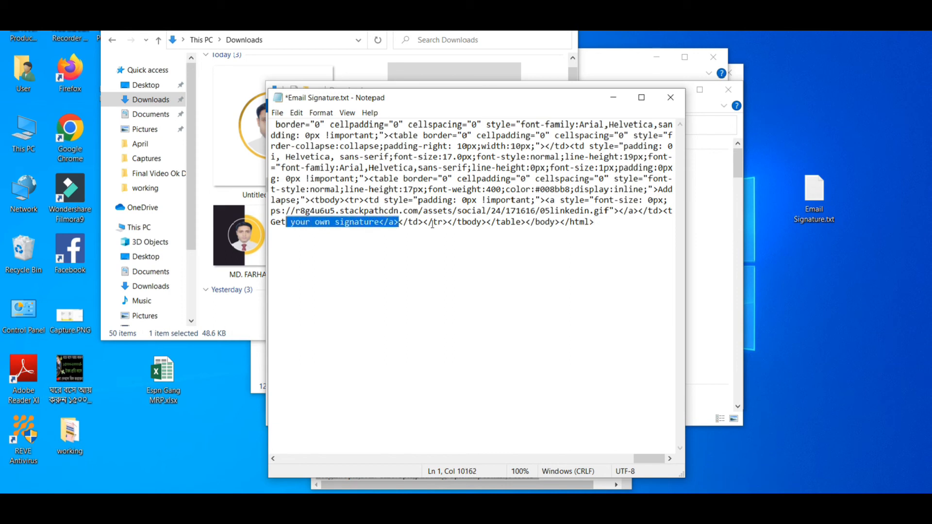
key("shift+Left")
key("shift+Left")
key("shift+Left")
key("shift+Left")
key("shift+Left")
key("shift+Left")
key("shift+Left")
key("shift+Left")
key("shift+Left")
key("shift+Left")
key("shift+Left")
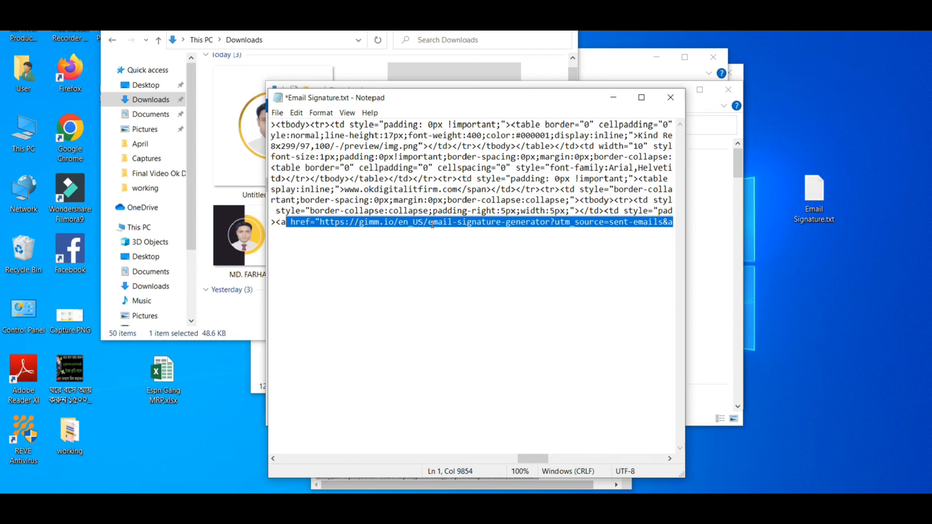
key("shift+Left")
key("shift+Left")
key("Delete")
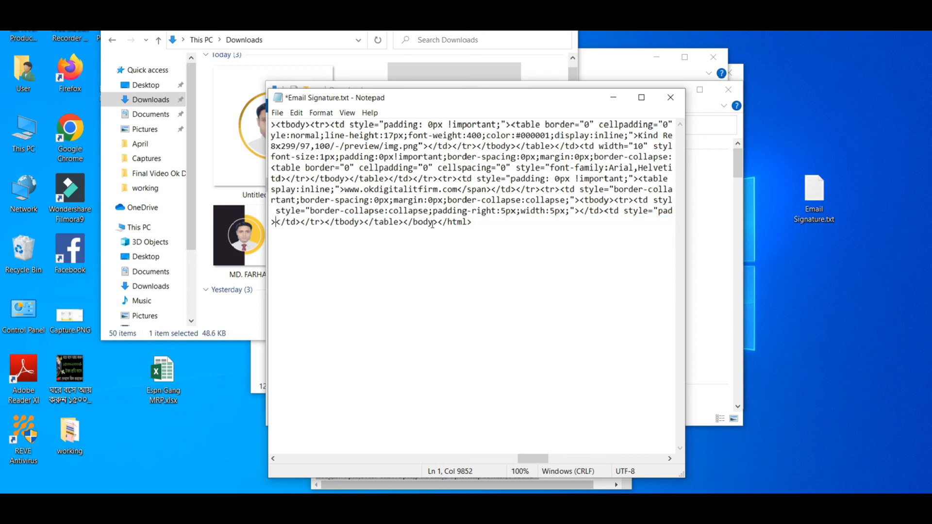
key("ctrl+s")
left_click(670, 98)
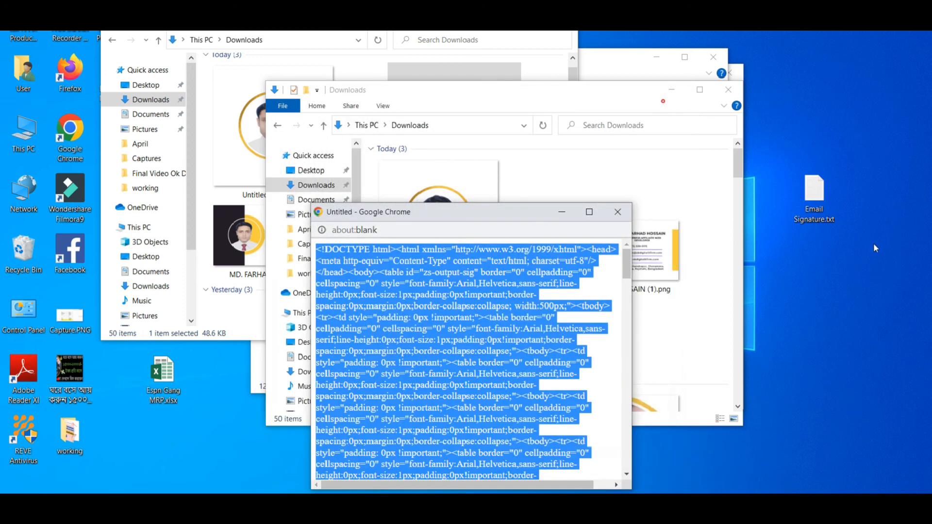
Rename the desktop file's extension from txt to html, confirm, and open Email Signature.html
left_click(809, 204)
right_click(809, 207)
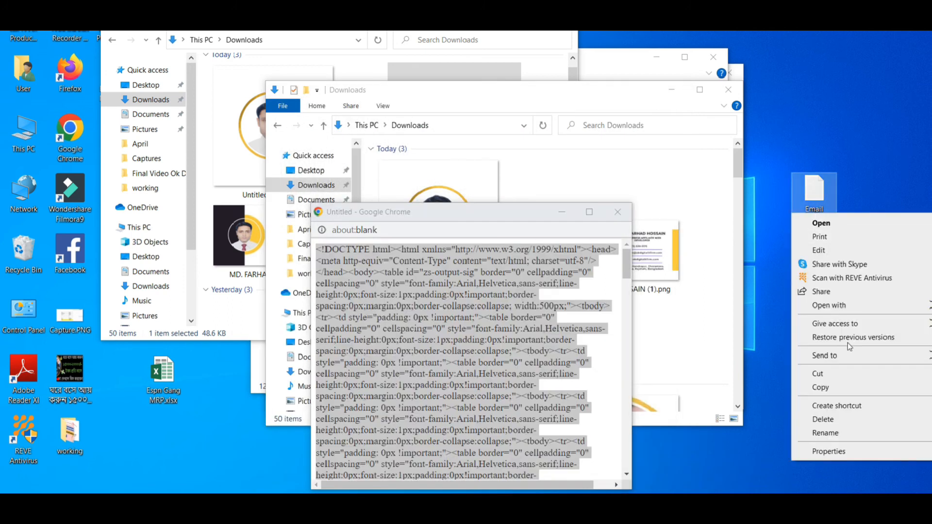
left_click(837, 433)
left_click(830, 217)
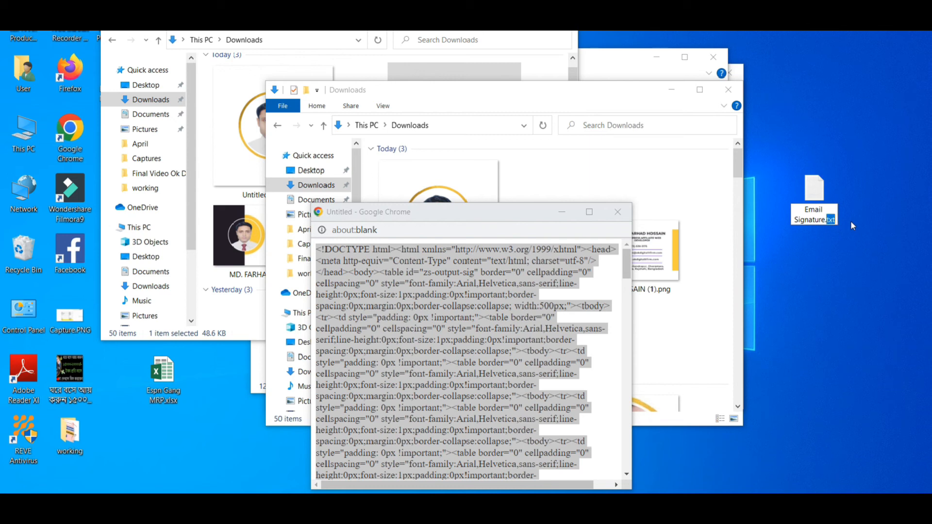
type("html")
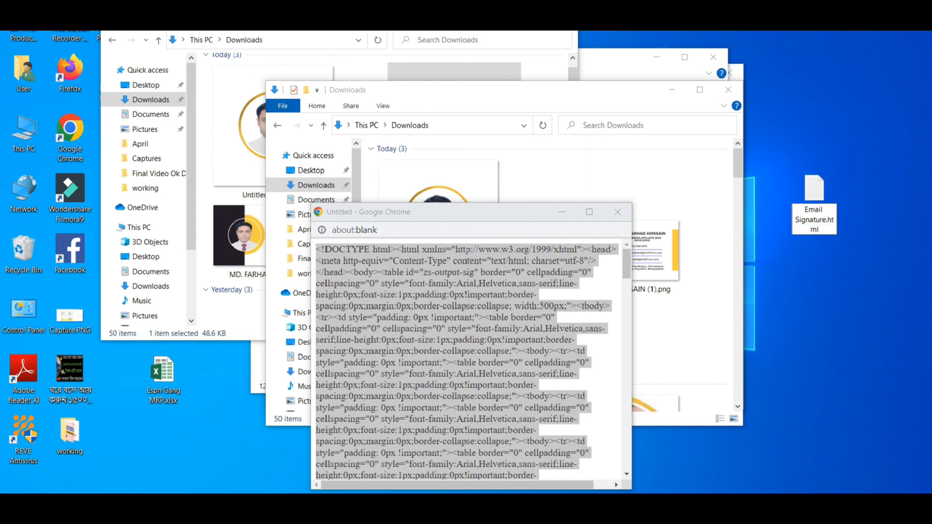
key("Return")
left_click(518, 254)
double_click(794, 227)
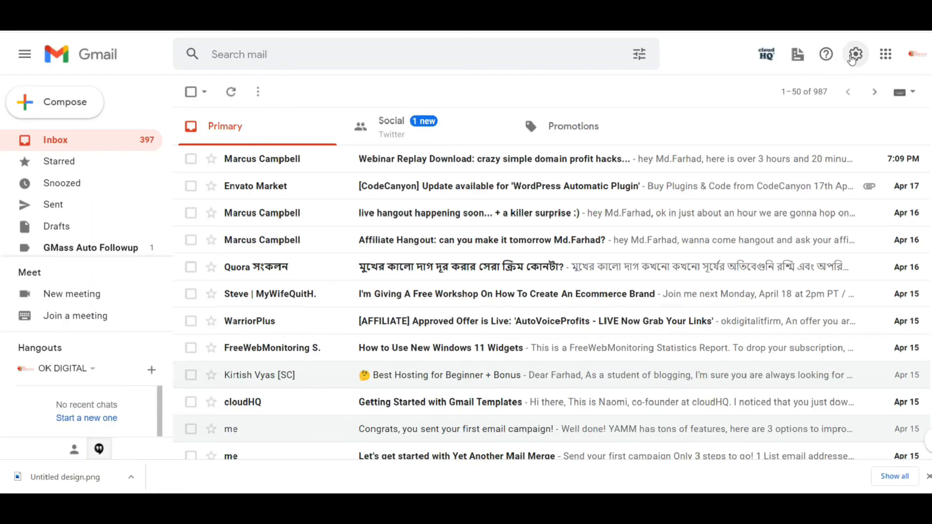
In Gmail's full settings, create a new signature named 'Email Signature 1'
left_click(853, 57)
left_click(852, 123)
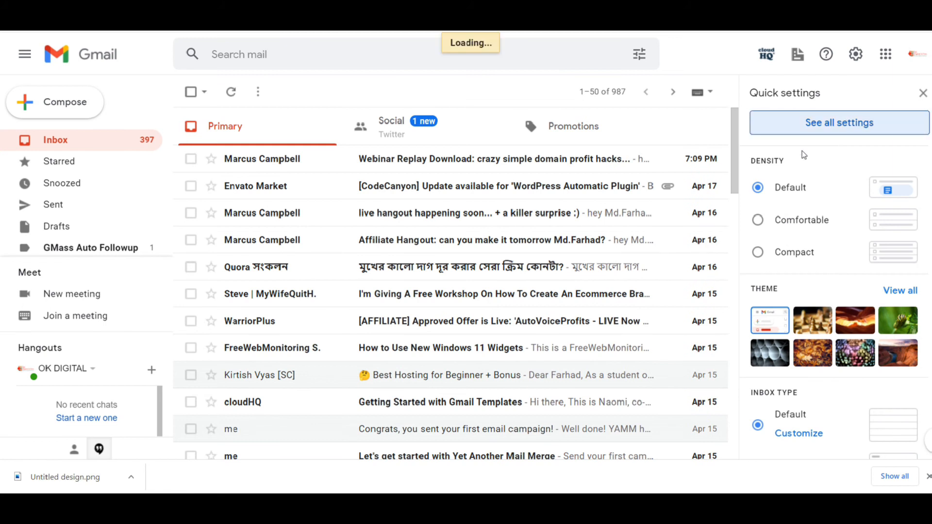
scroll(446, 358, "down", 15)
left_click(446, 358)
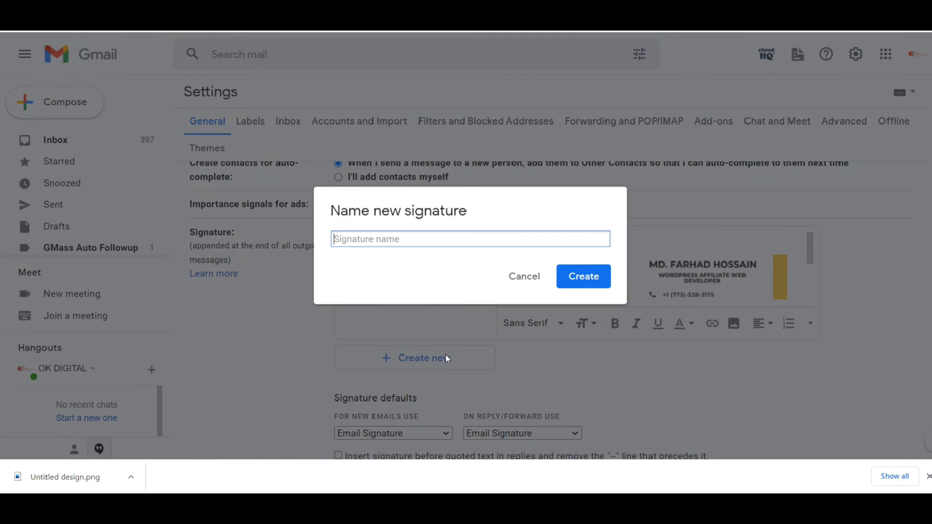
type("Email Signatur")
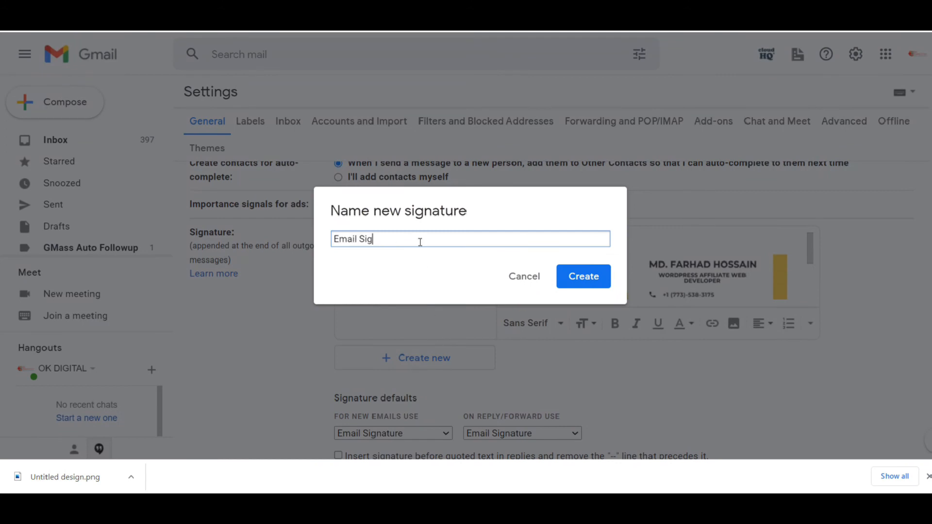
type("e 1")
left_click(583, 277)
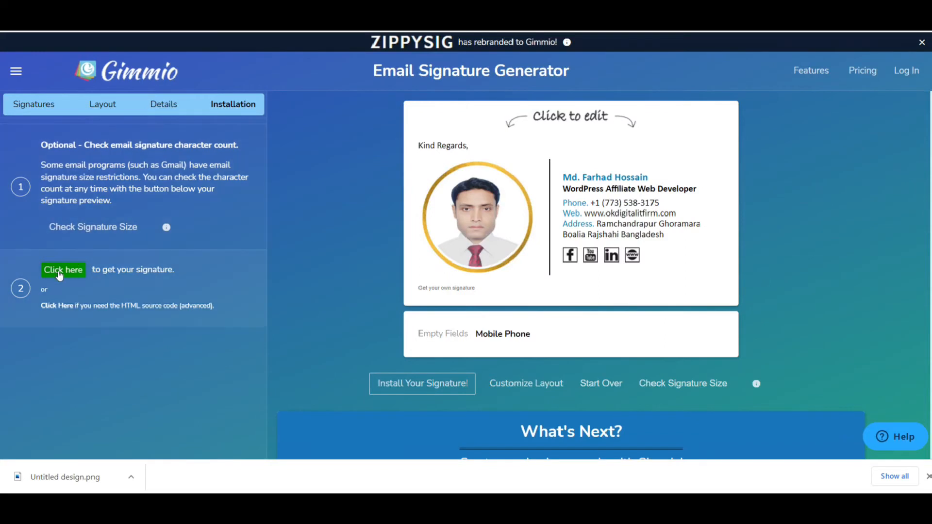
Copy the Gimmio signature into Email Signature 1 and erase the 'Get your own signature' text
left_click(59, 273)
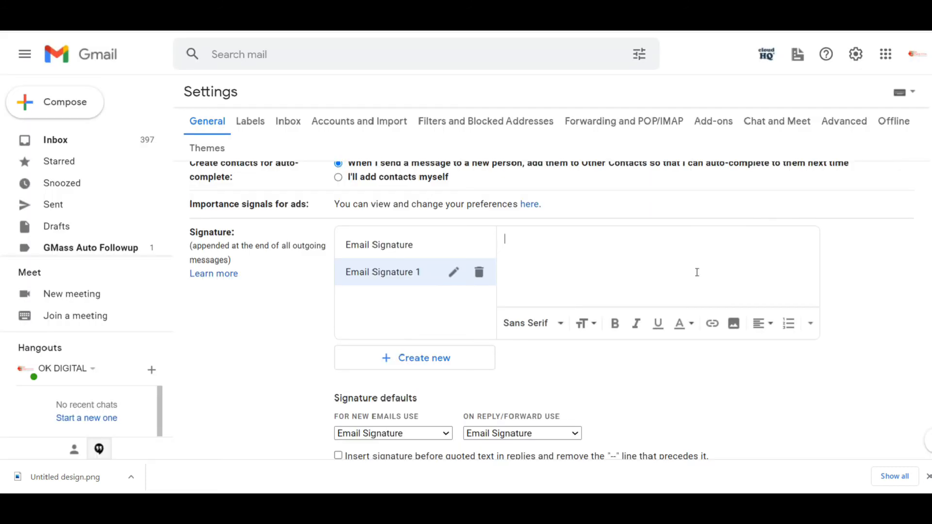
key("ctrl+v")
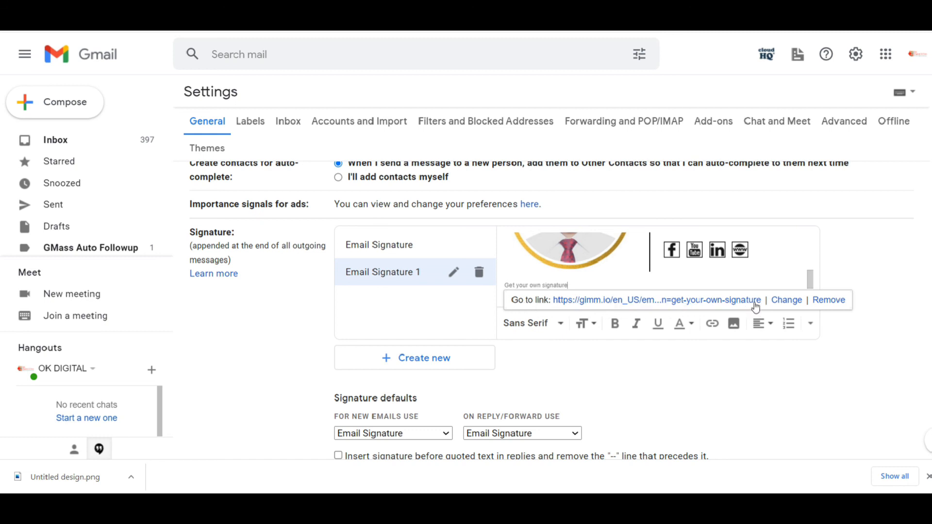
left_click_drag(811, 280, 810, 243)
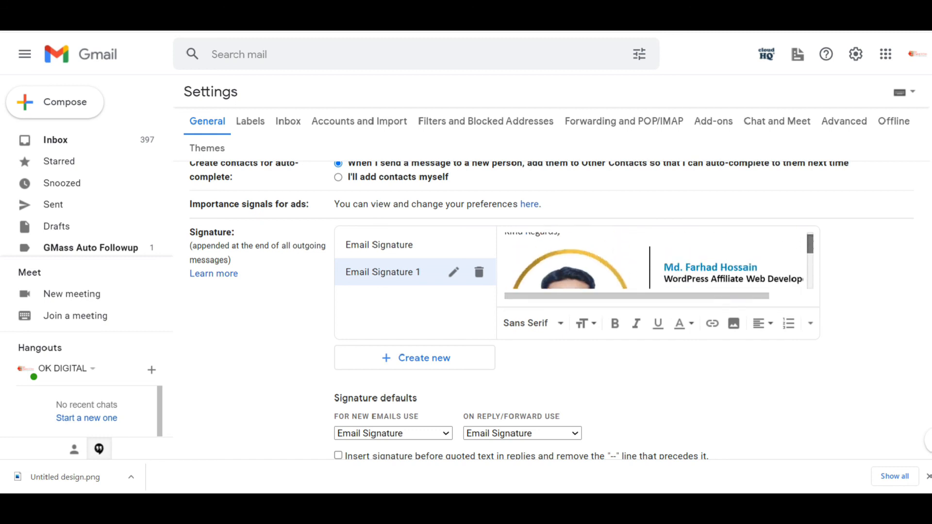
scroll(923, 286, "up", 1)
scroll(837, 335, "up", 2)
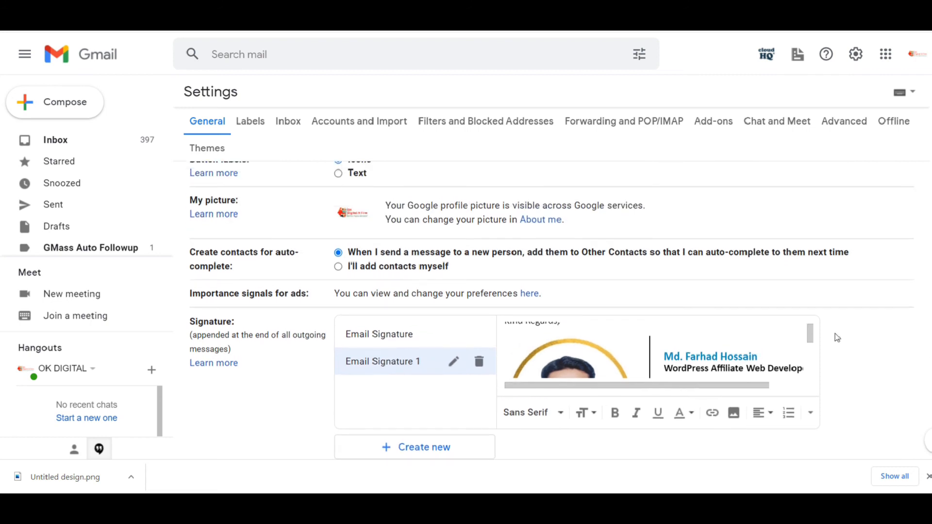
key("ctrl+a")
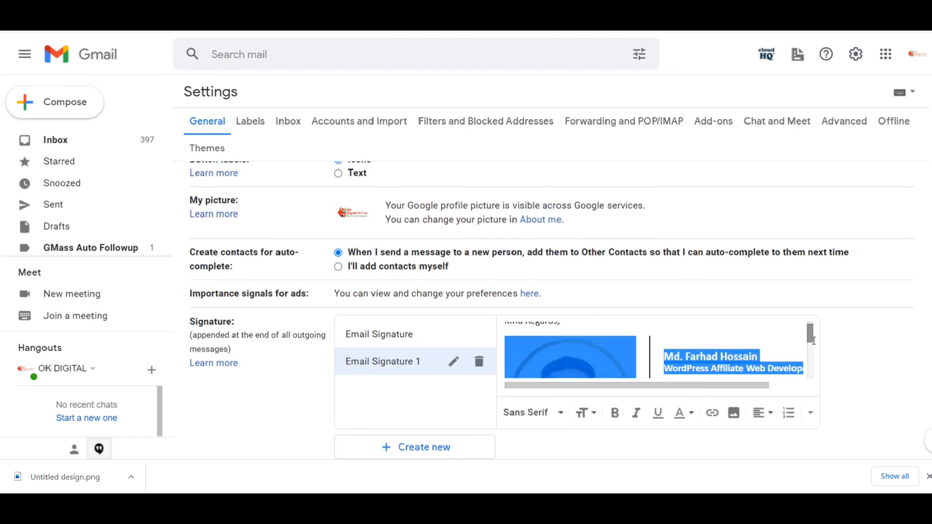
scroll(814, 353, "down", 3)
left_click(588, 380)
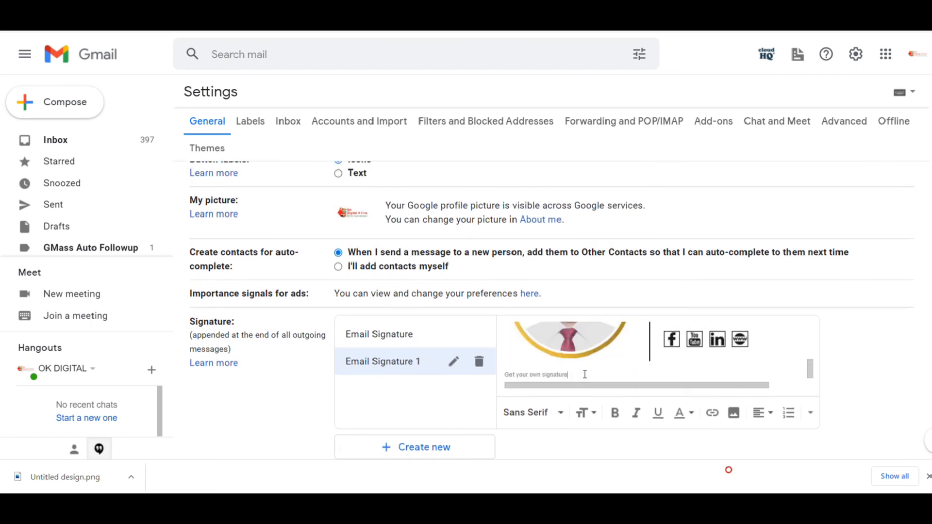
key("BackSpace")
key("BackSpace")
key("BackSpace")
key("BackSpace")
key("BackSpace")
key("BackSpace")
key("BackSpace")
key("BackSpace")
key("BackSpace")
key("BackSpace")
key("BackSpace")
key("BackSpace")
key("BackSpace")
key("BackSpace")
key("BackSpace")
key("BackSpace")
key("BackSpace")
key("BackSpace")
key("BackSpace")
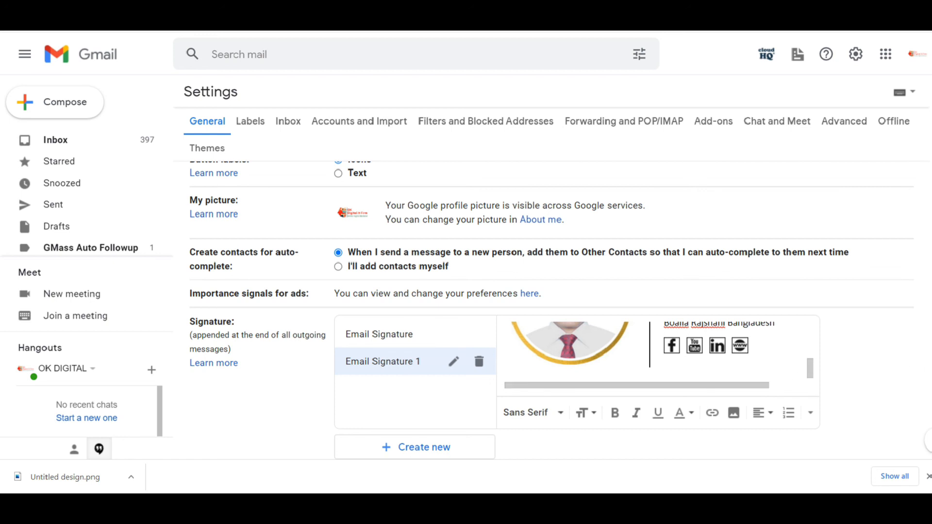
Set Email Signature 1 as default for new mail and replies, save, and preview it in a new draft
left_click(415, 453)
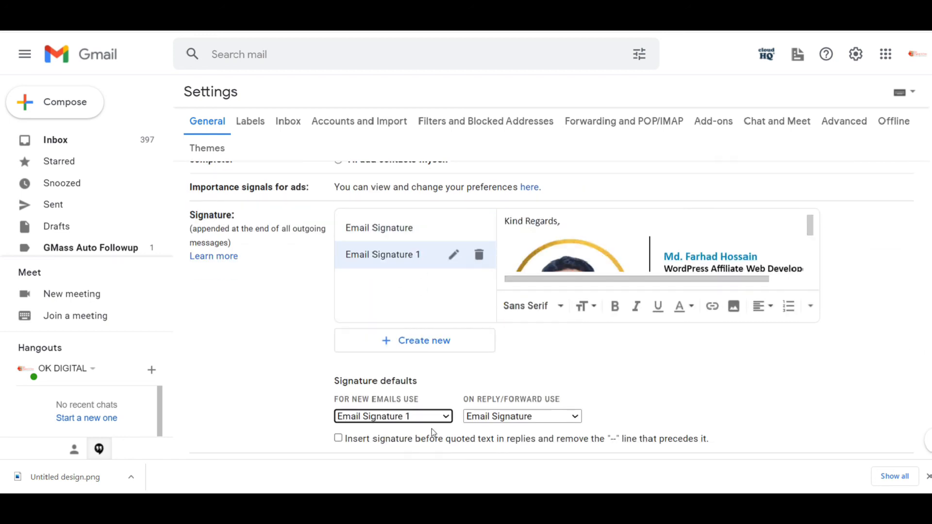
left_click(503, 417)
left_click(501, 452)
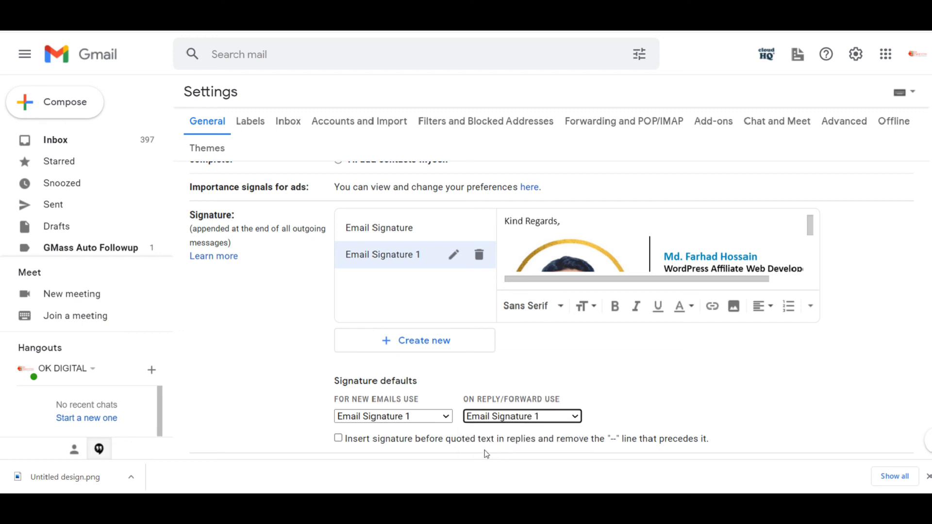
scroll(551, 301, "down", 10)
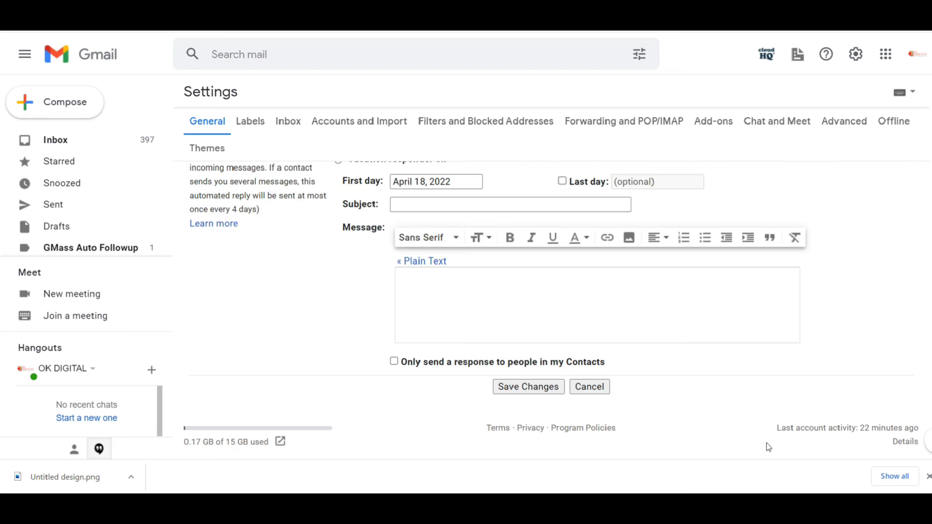
left_click(538, 389)
left_click(79, 111)
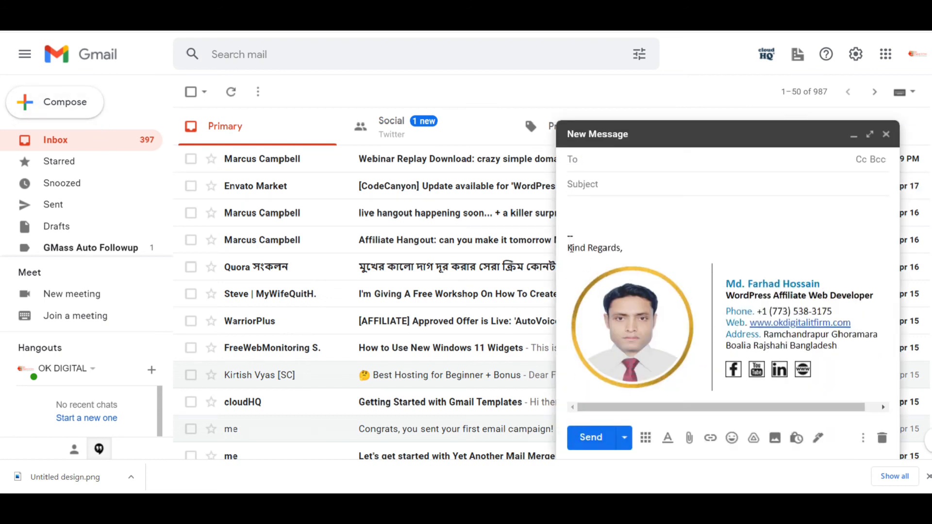
left_click_drag(571, 249, 634, 249)
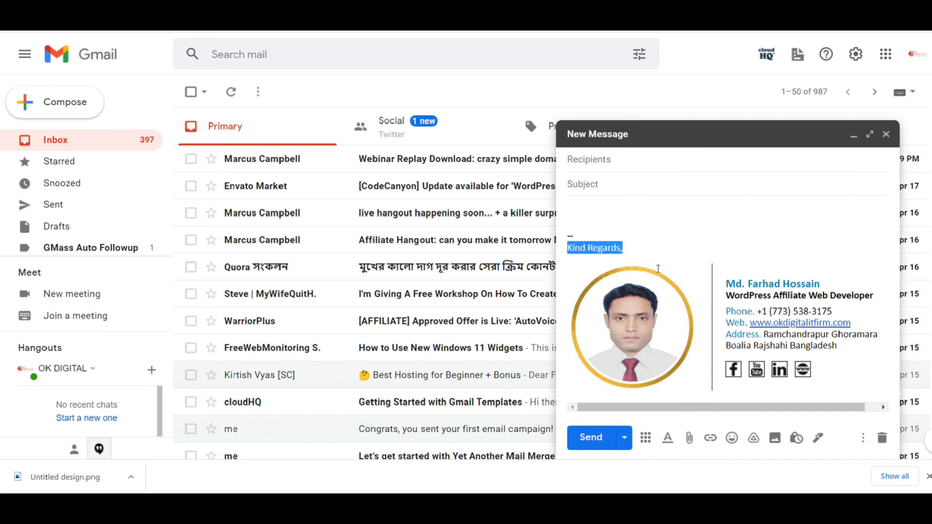
left_click(670, 241)
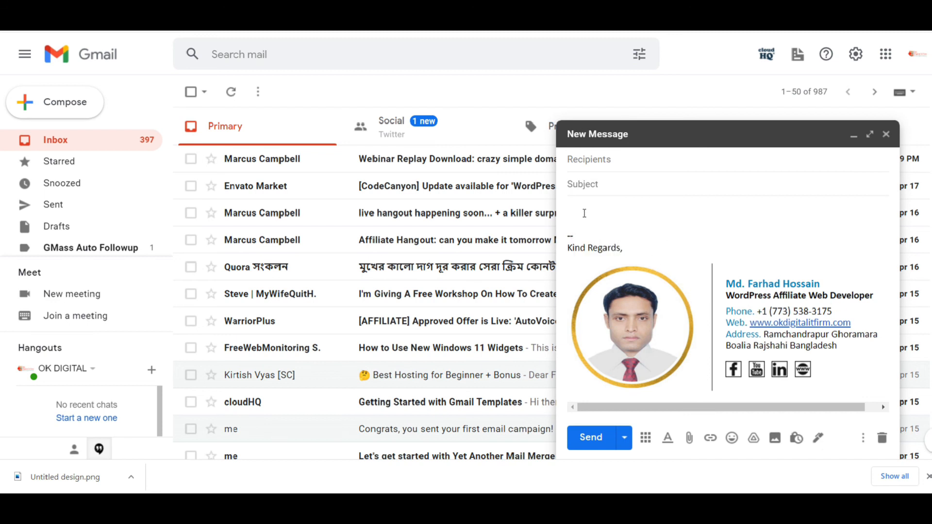